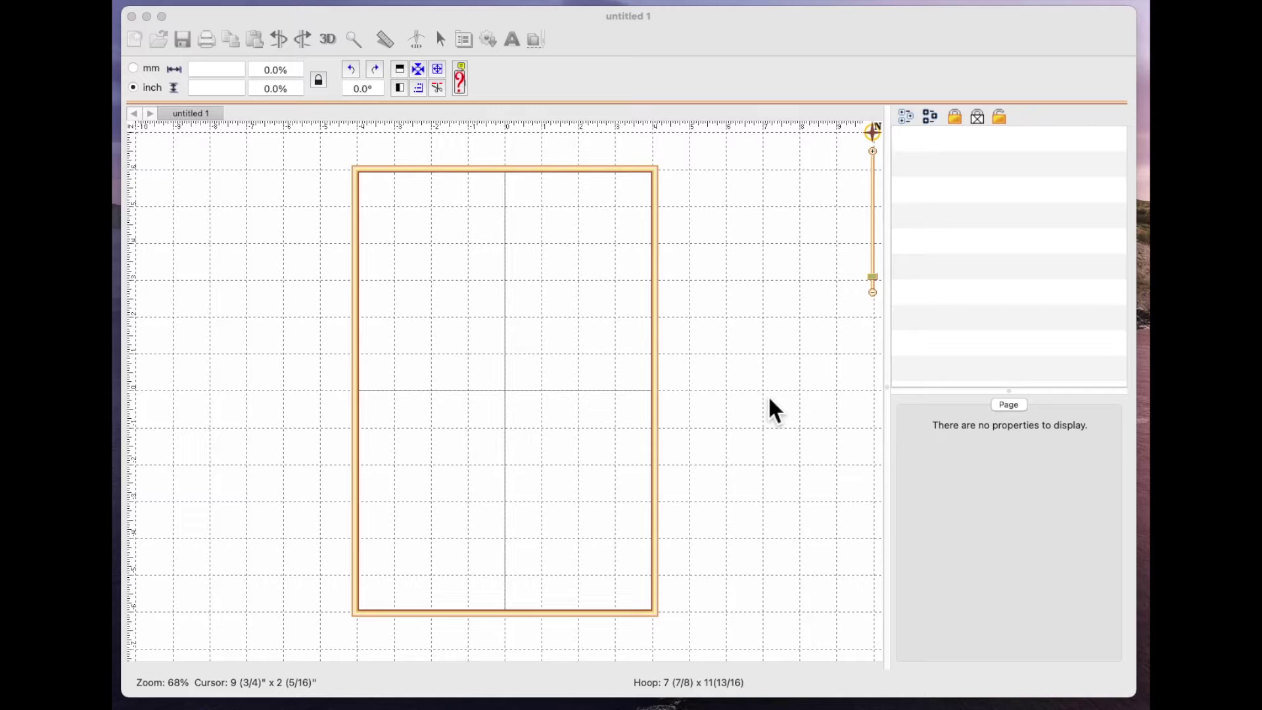
# - Examine the grid and hoop preferences, including the pencil colours for the grid background, and accept the 200mm x 300mm PES hoop
pyautogui.click(727, 402)
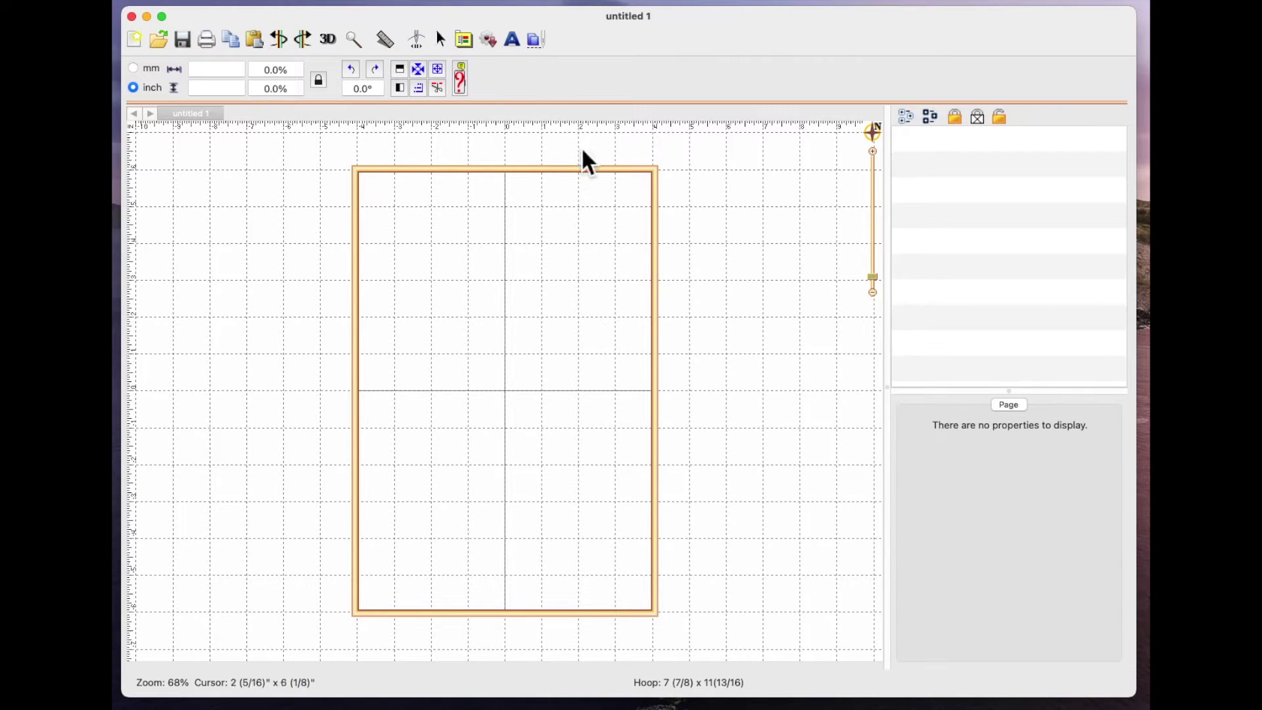
pyautogui.click(467, 41)
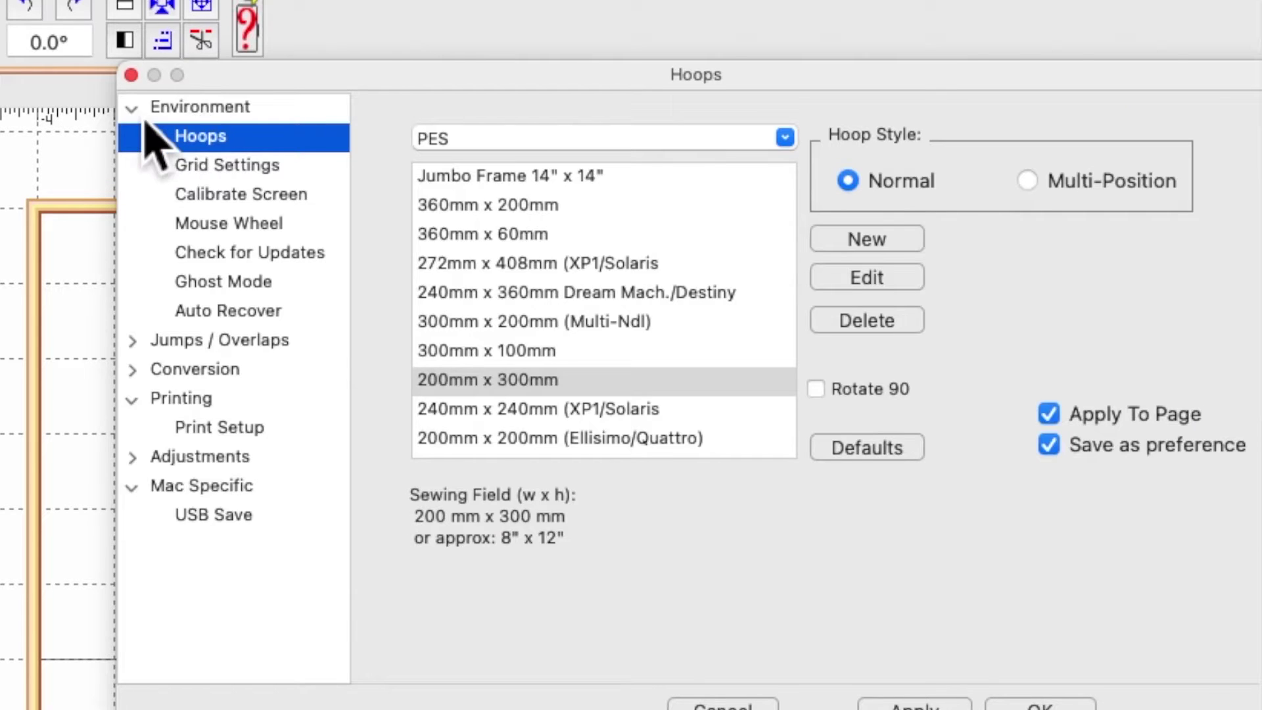
pyautogui.click(414, 148)
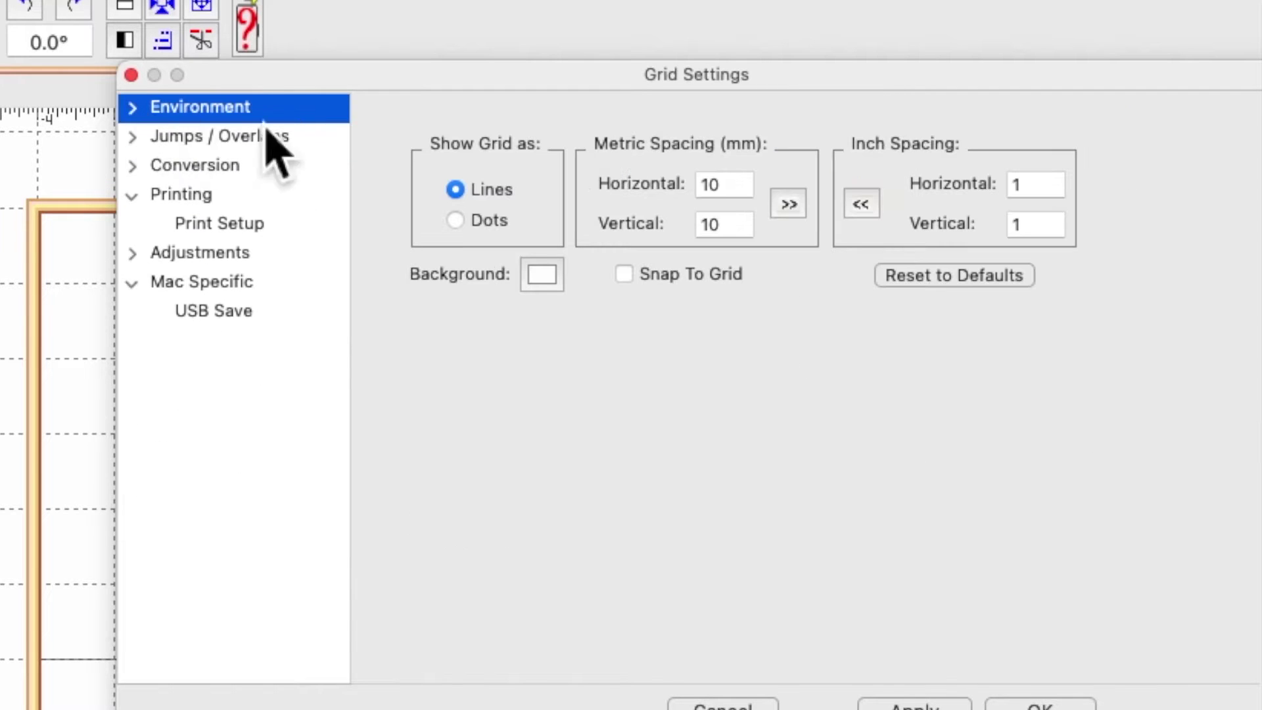
pyautogui.click(134, 111)
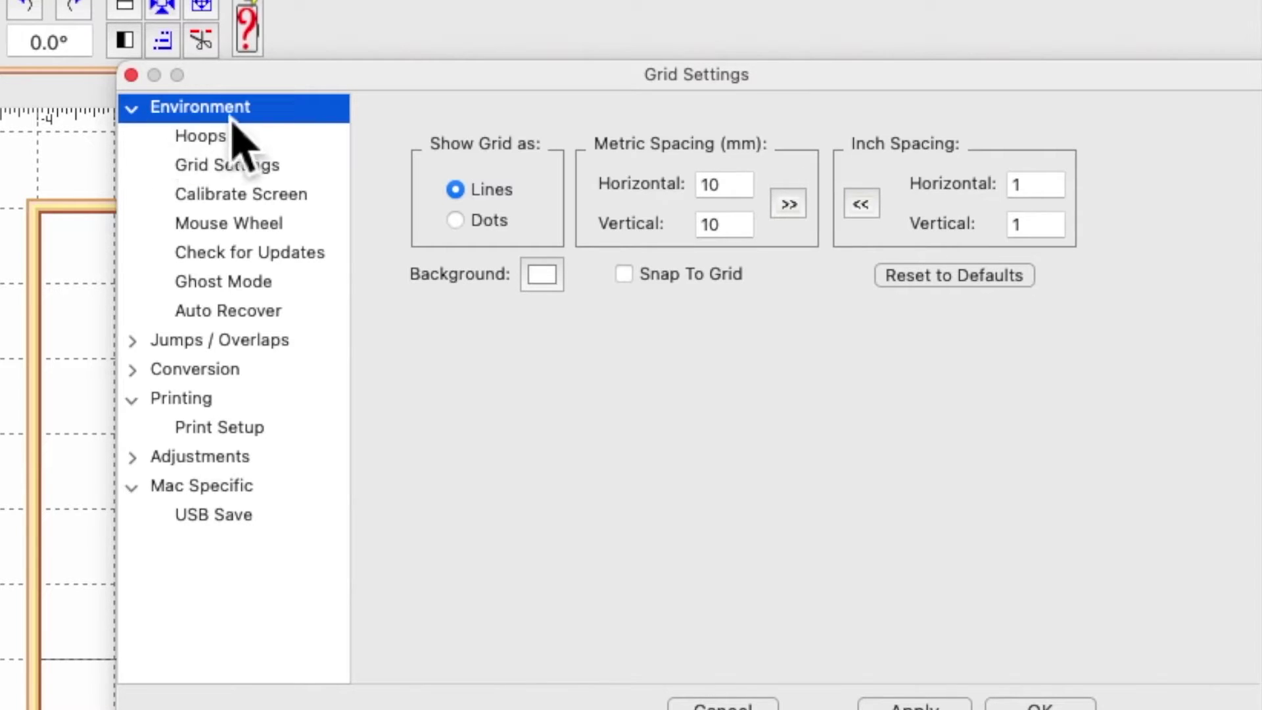
pyautogui.click(223, 166)
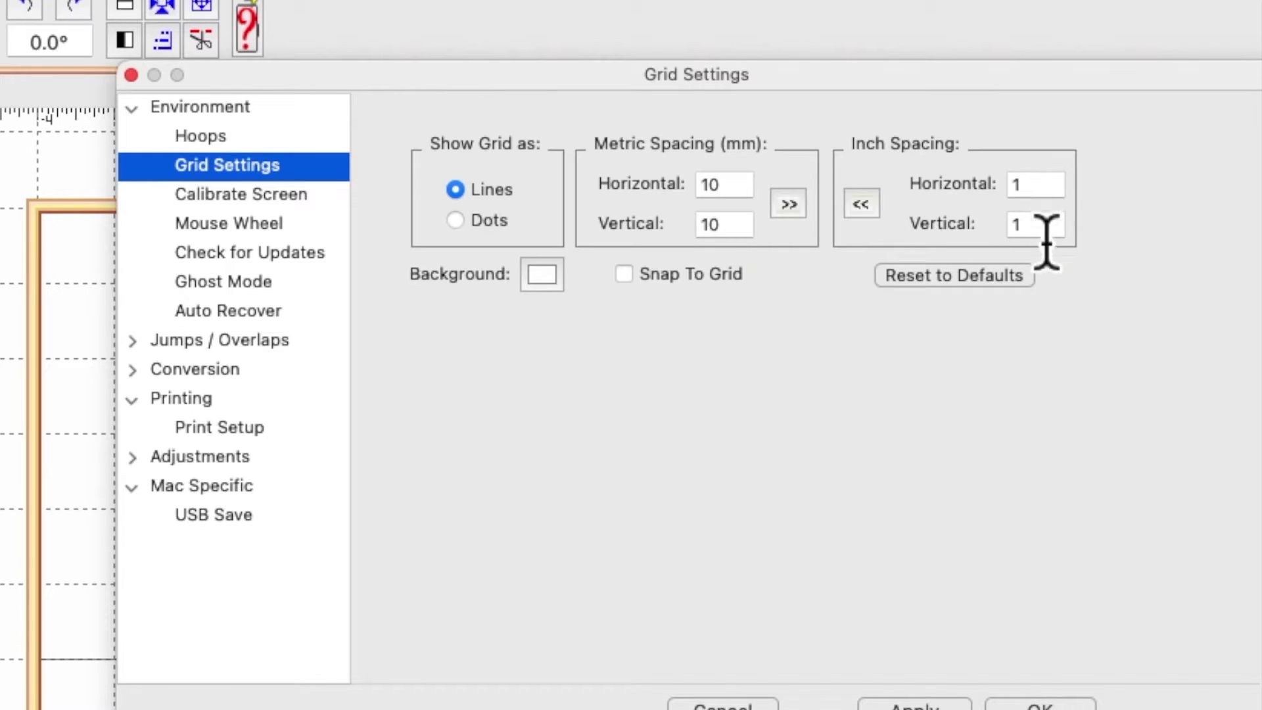
pyautogui.click(548, 283)
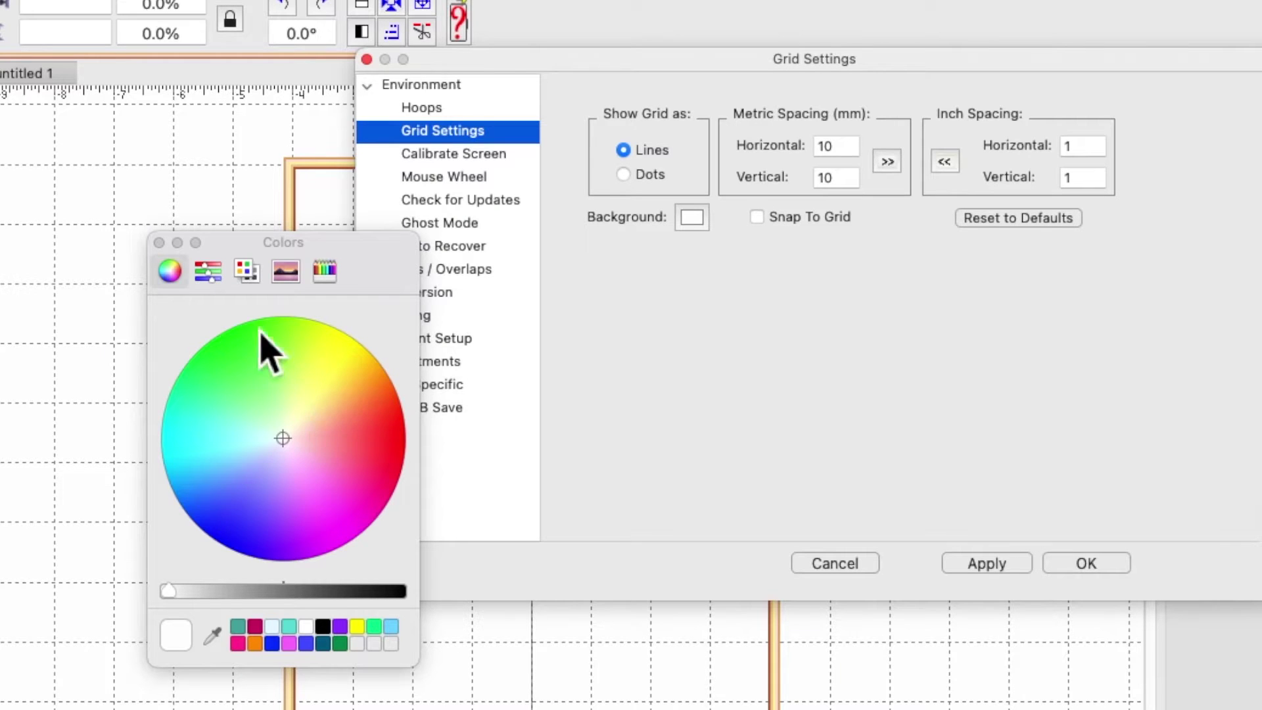
pyautogui.click(326, 272)
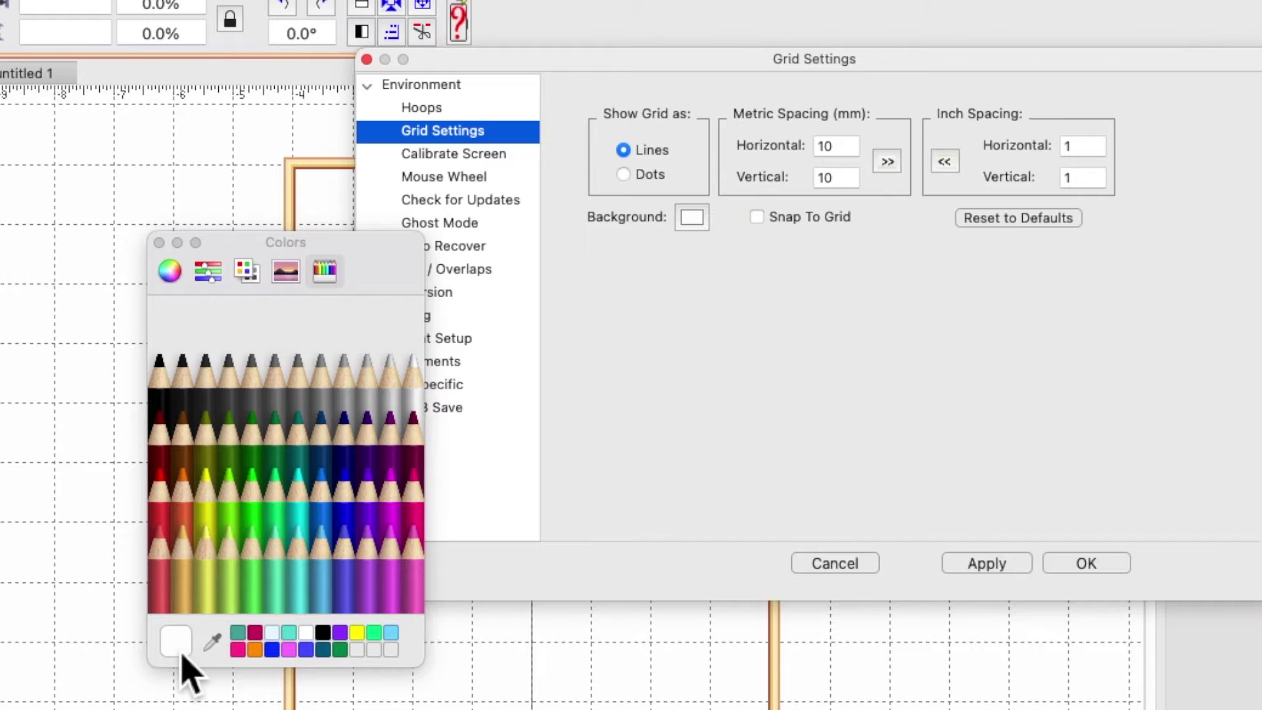
pyautogui.click(159, 243)
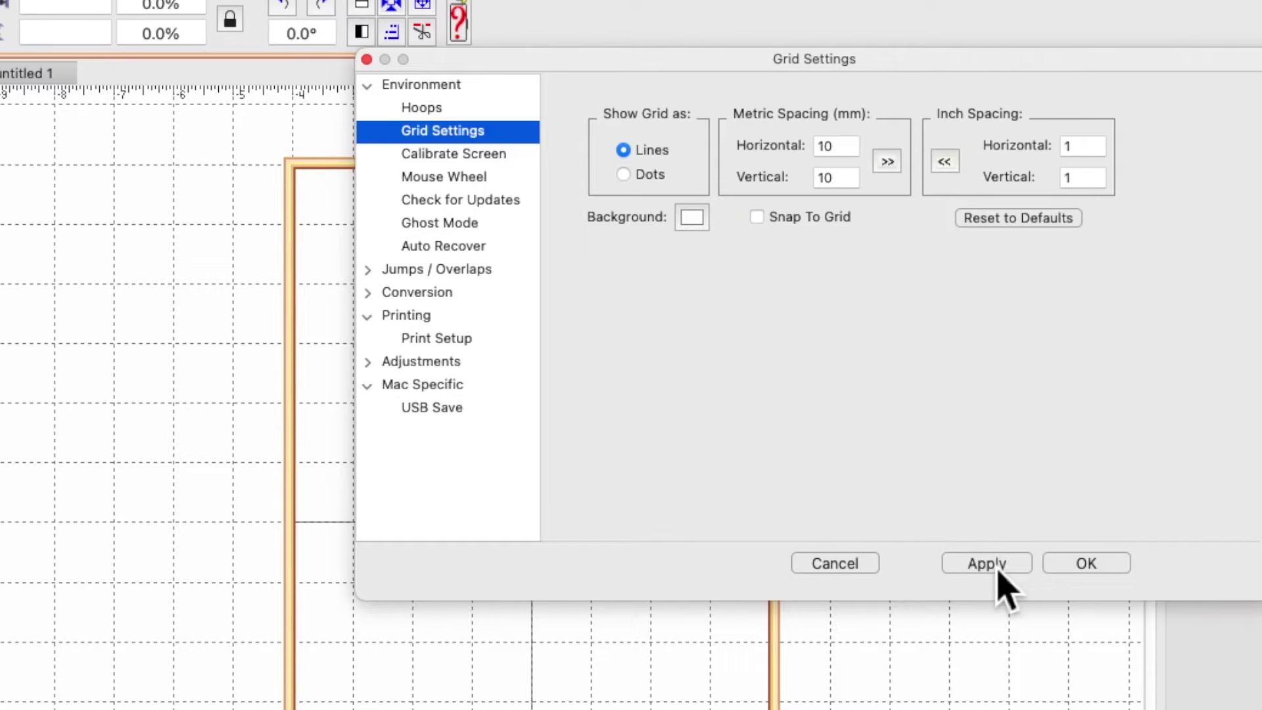
pyautogui.click(1094, 565)
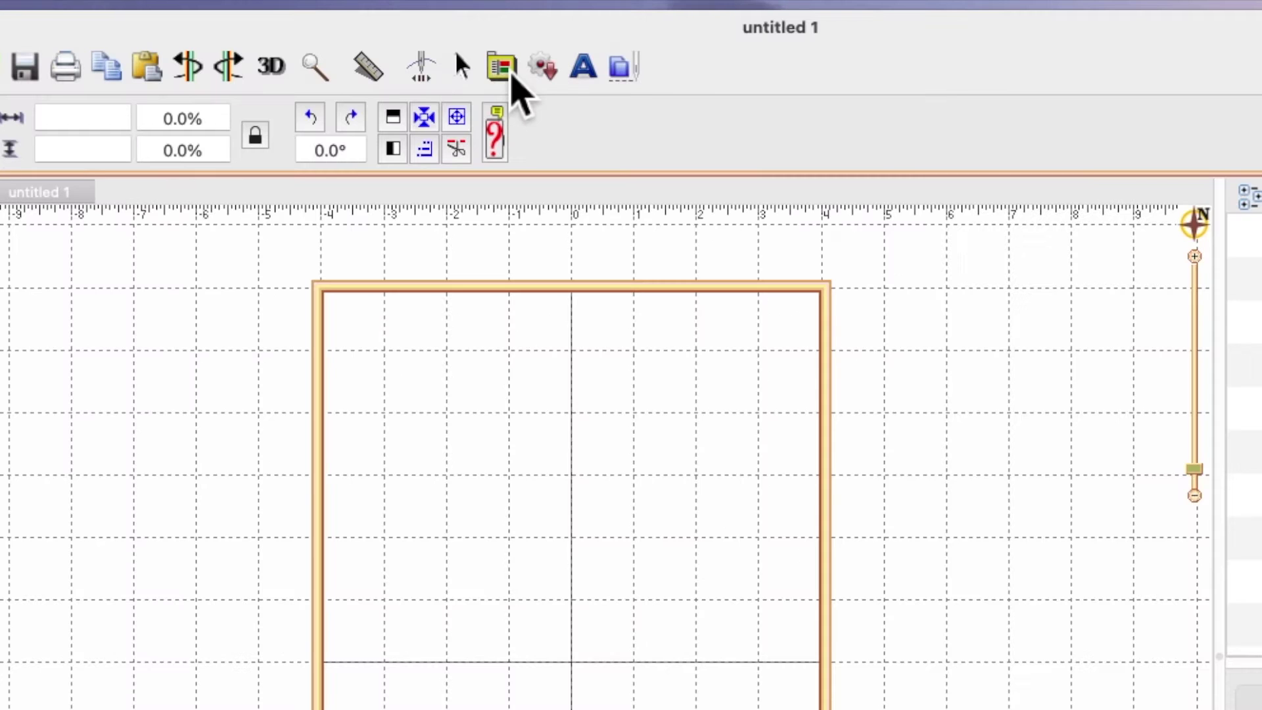
pyautogui.click(512, 74)
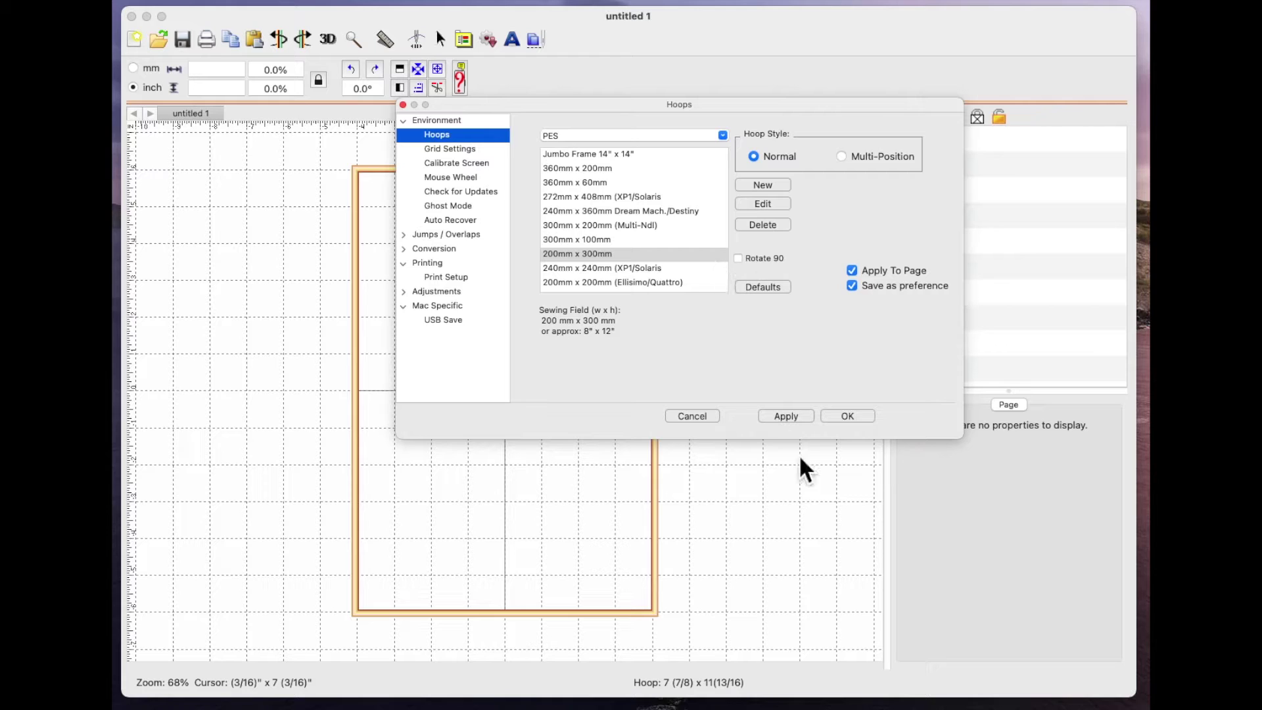
pyautogui.click(855, 419)
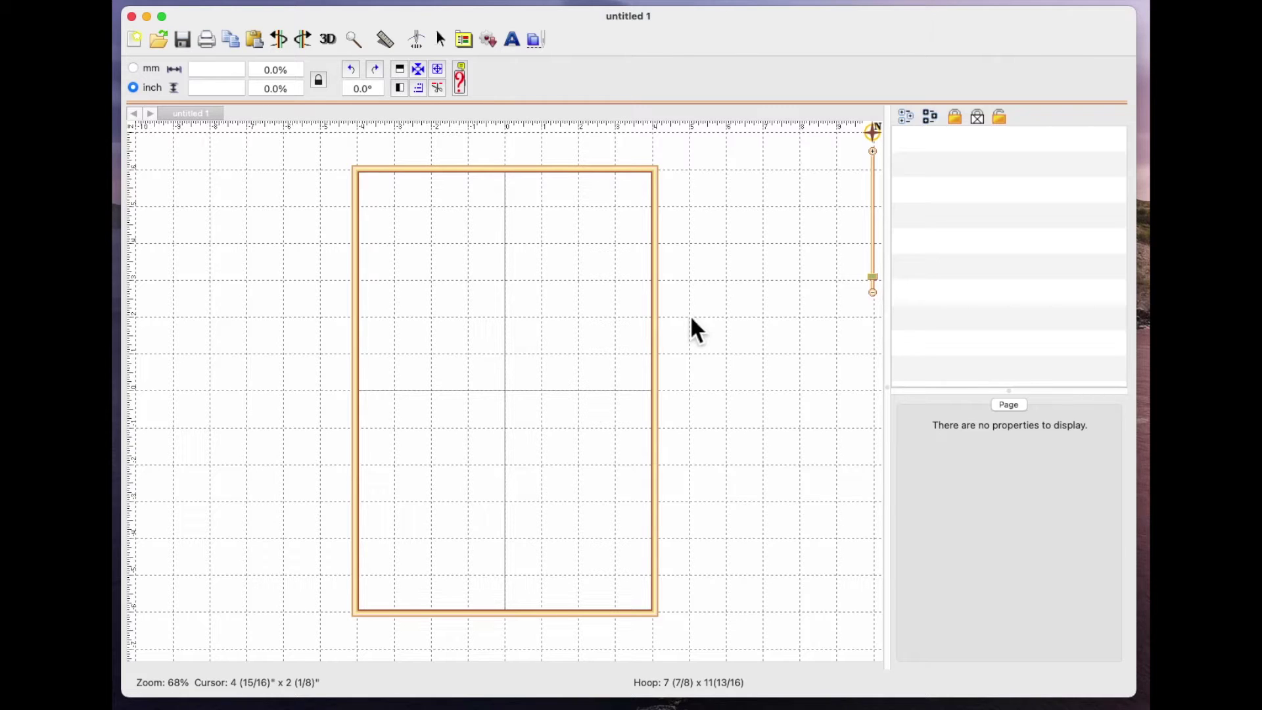
# - Open dessert 5x7.PES from the dessert design's PES folder and rotate the whole design 90 degrees counterclockwise
pyautogui.click(159, 42)
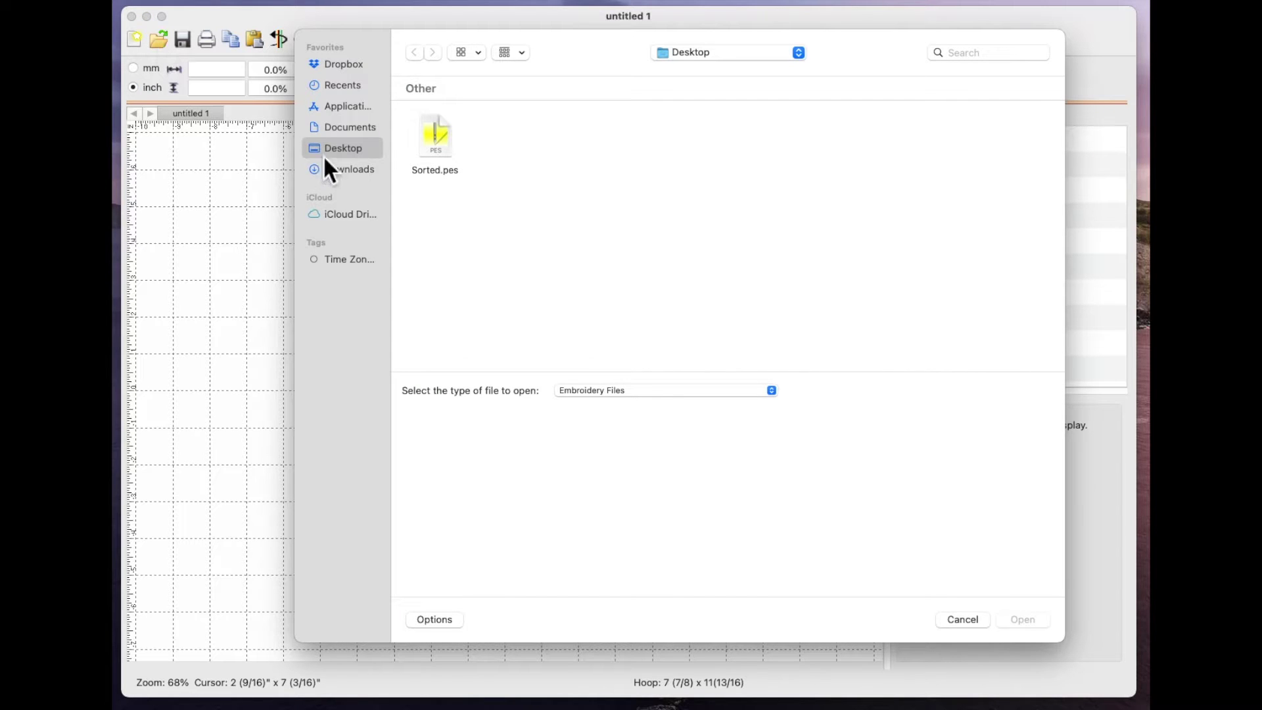
pyautogui.click(353, 127)
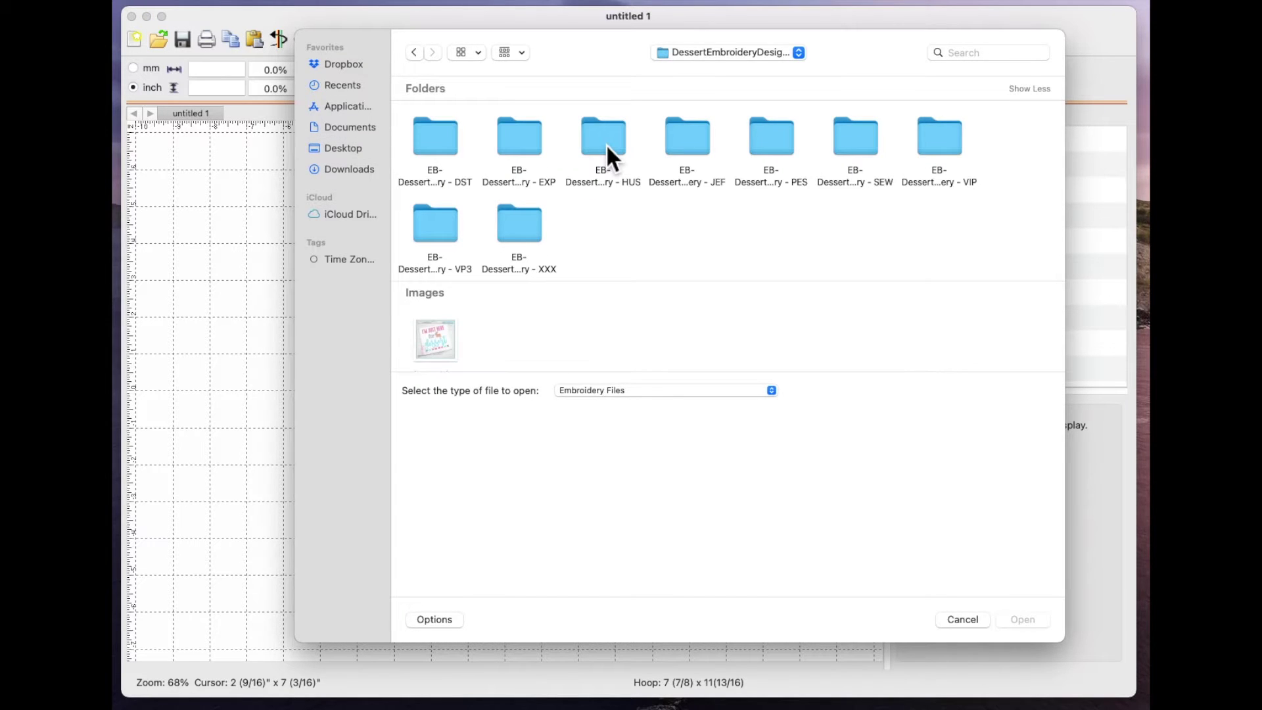
pyautogui.doubleClick(783, 132)
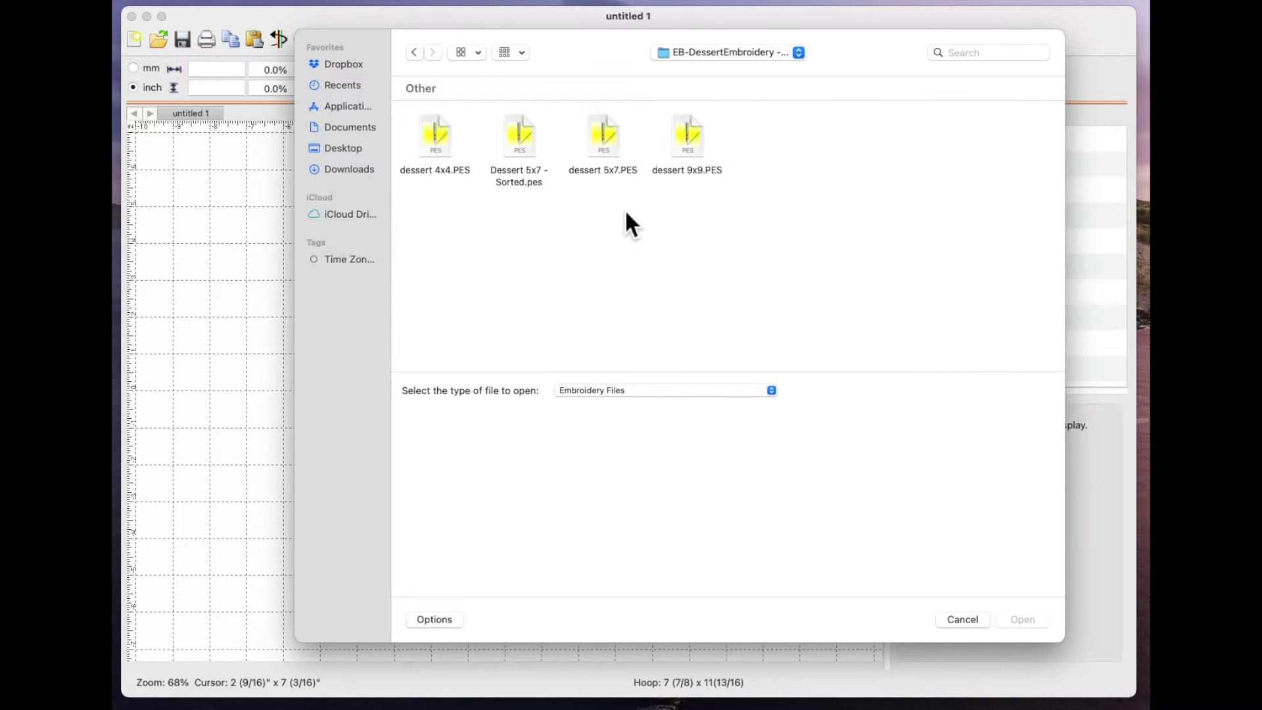
pyautogui.click(608, 140)
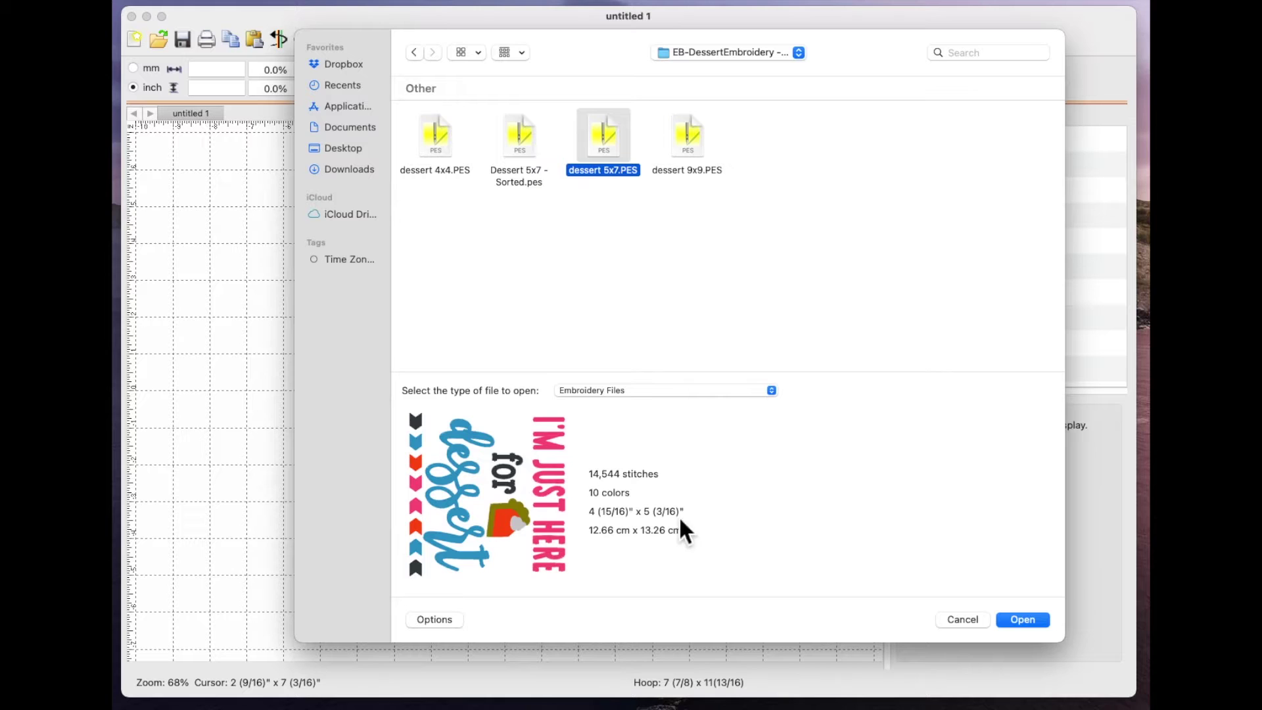
pyautogui.click(1023, 620)
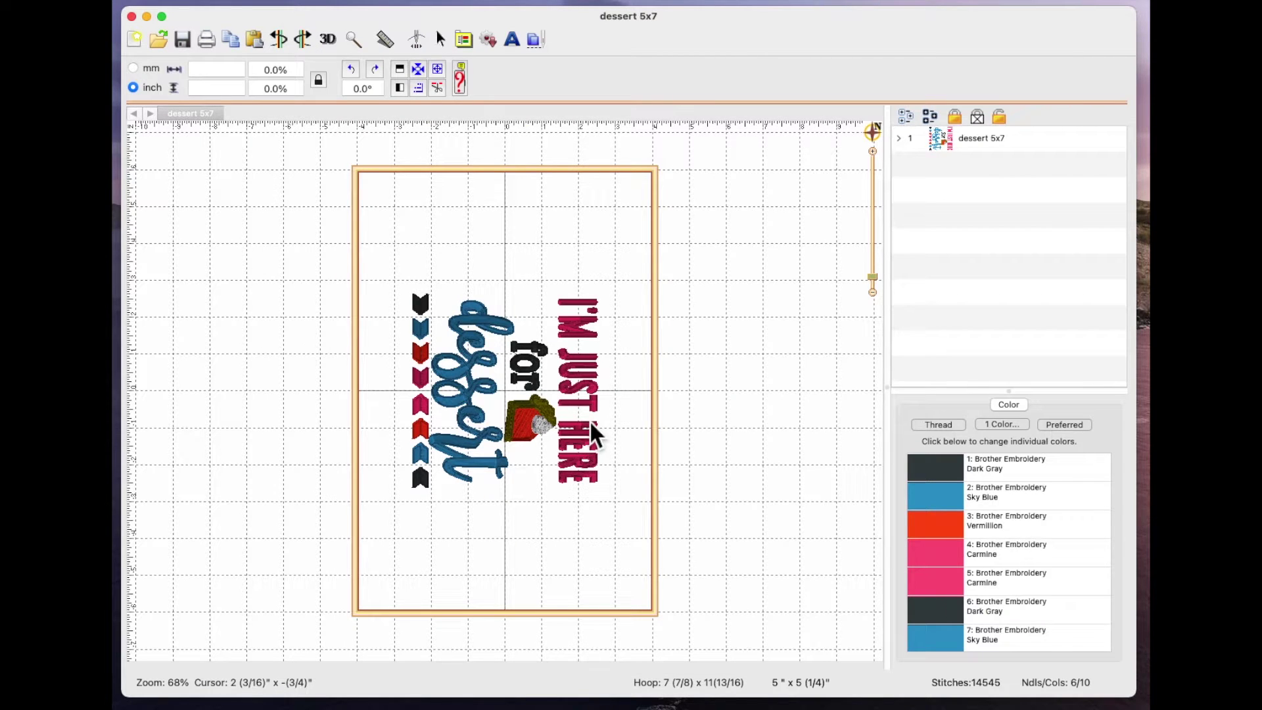
pyautogui.moveTo(331, 230); pyautogui.dragTo(709, 581)
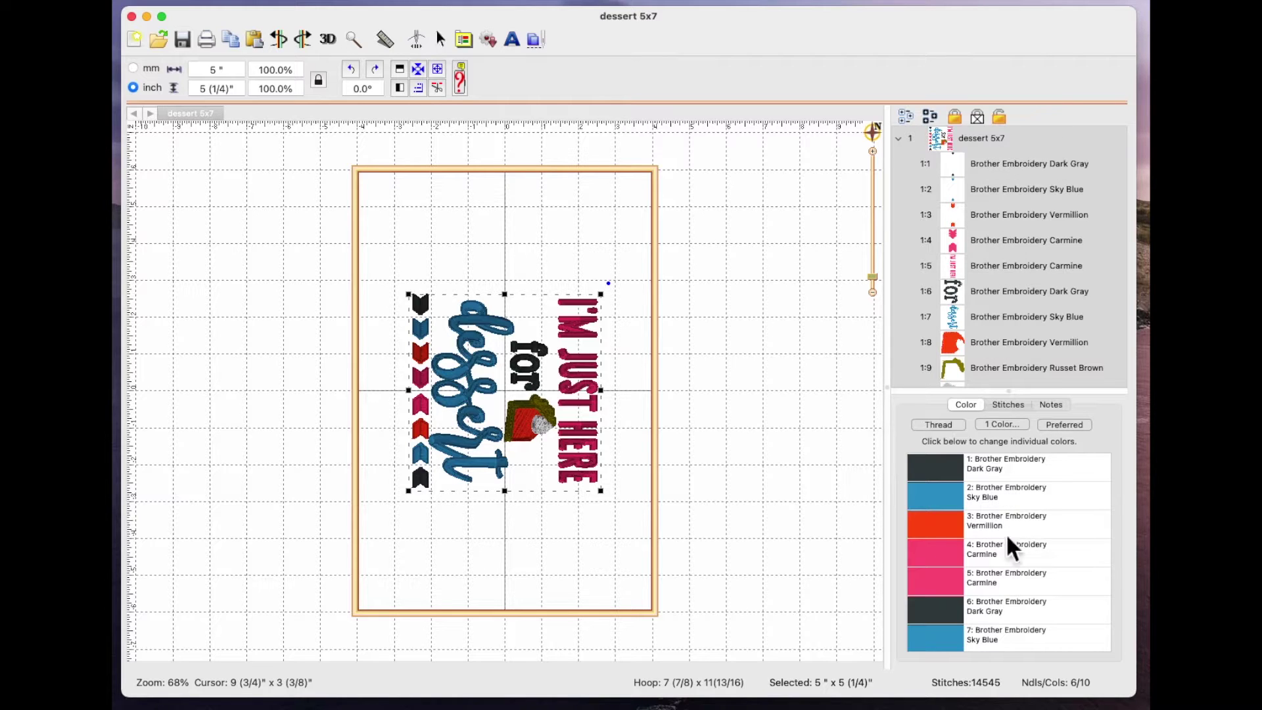
pyautogui.click(351, 70)
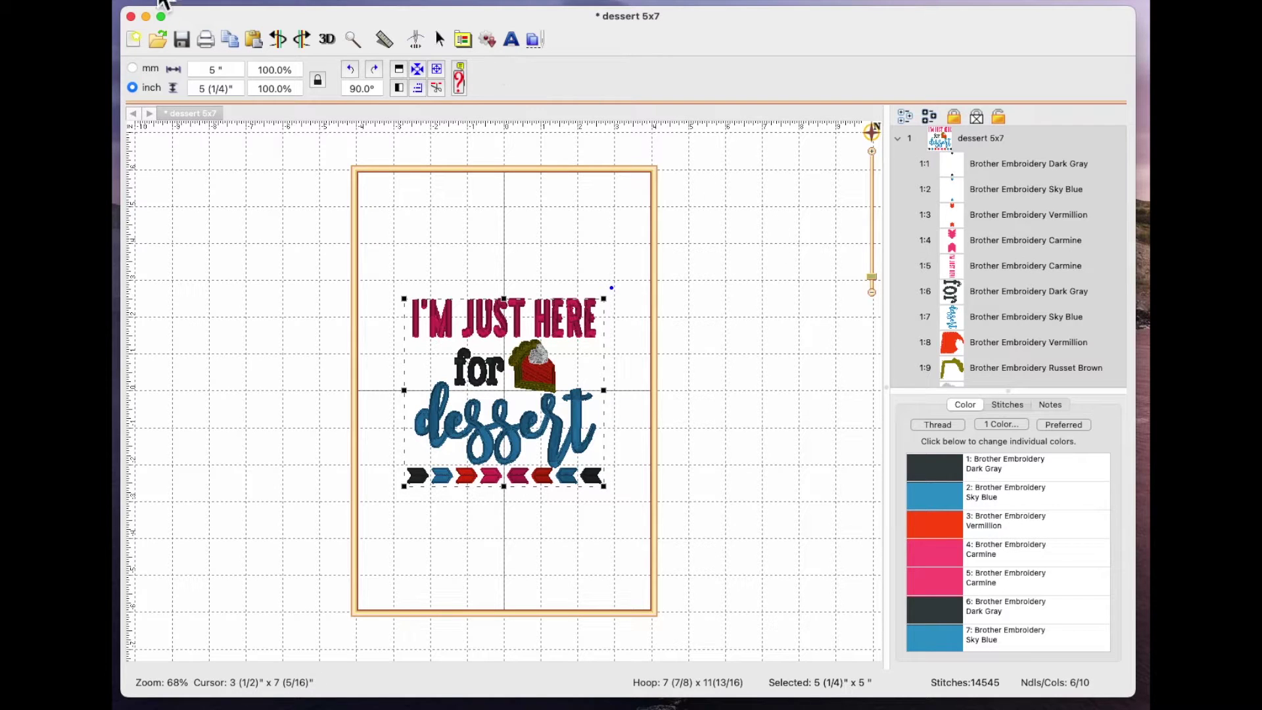
# - Hide the Properties View and show it again
pyautogui.click(197, 6)
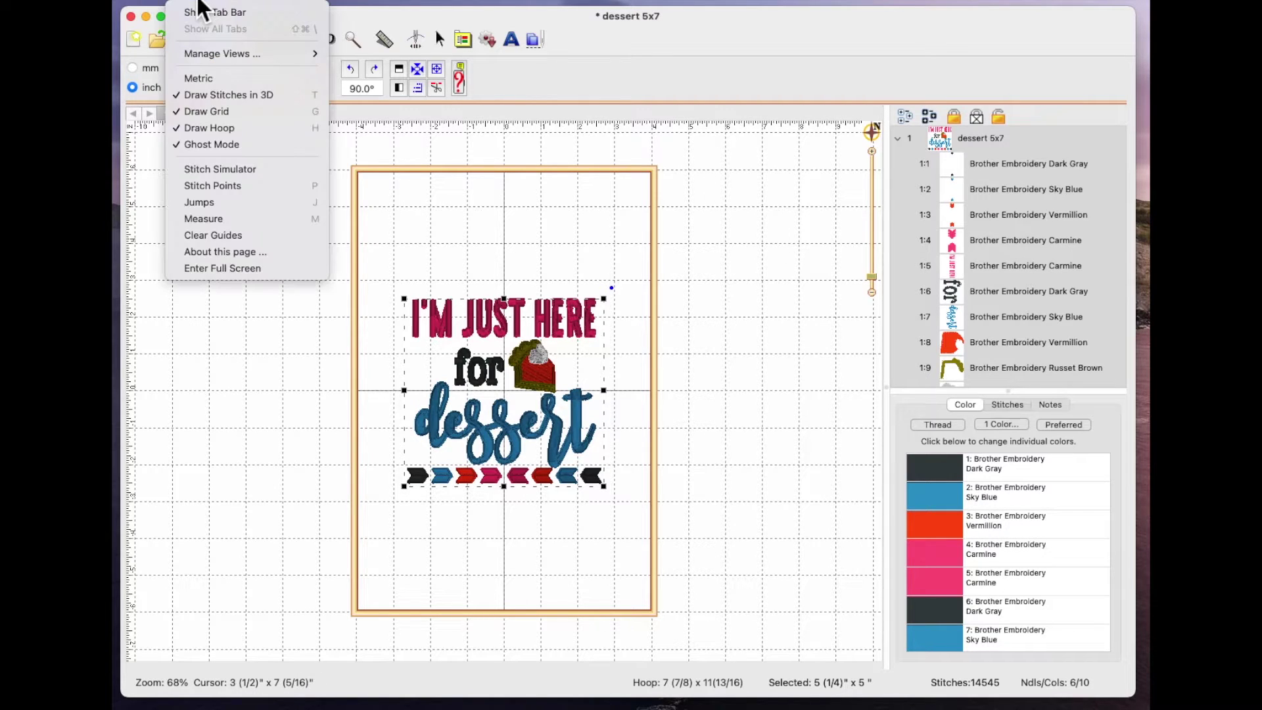
pyautogui.moveTo(201, 53)
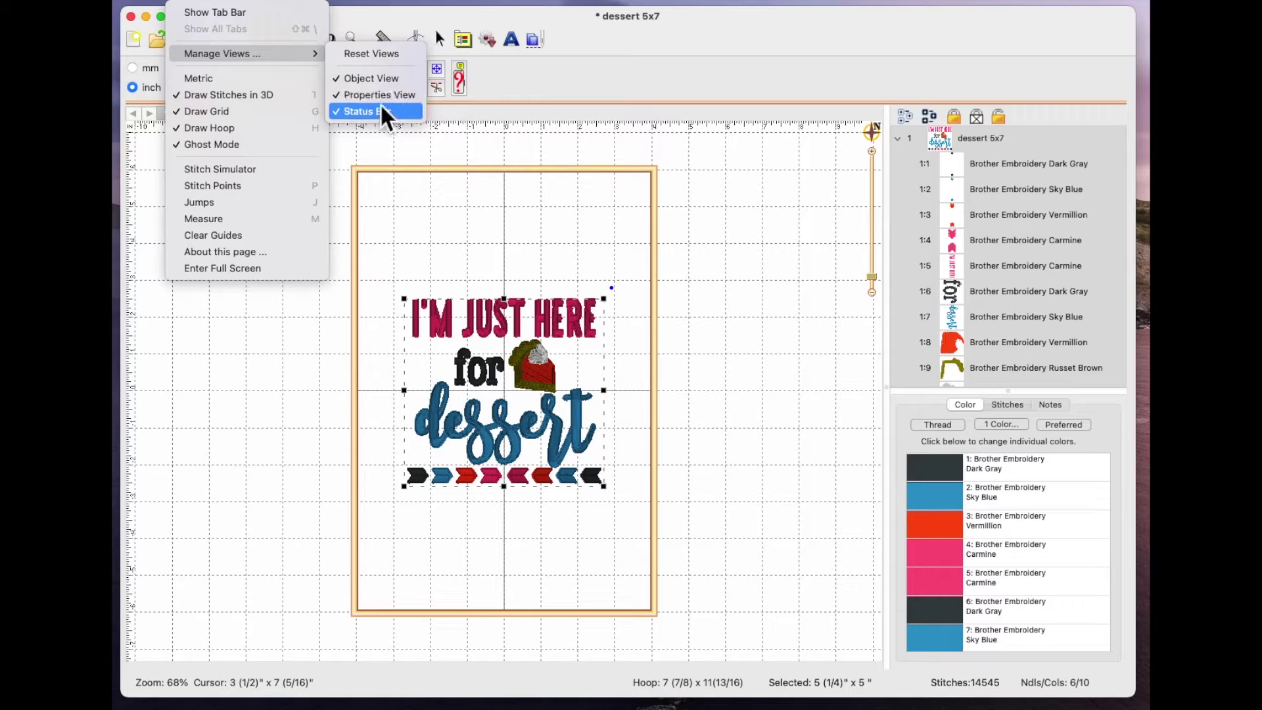
pyautogui.click(342, 97)
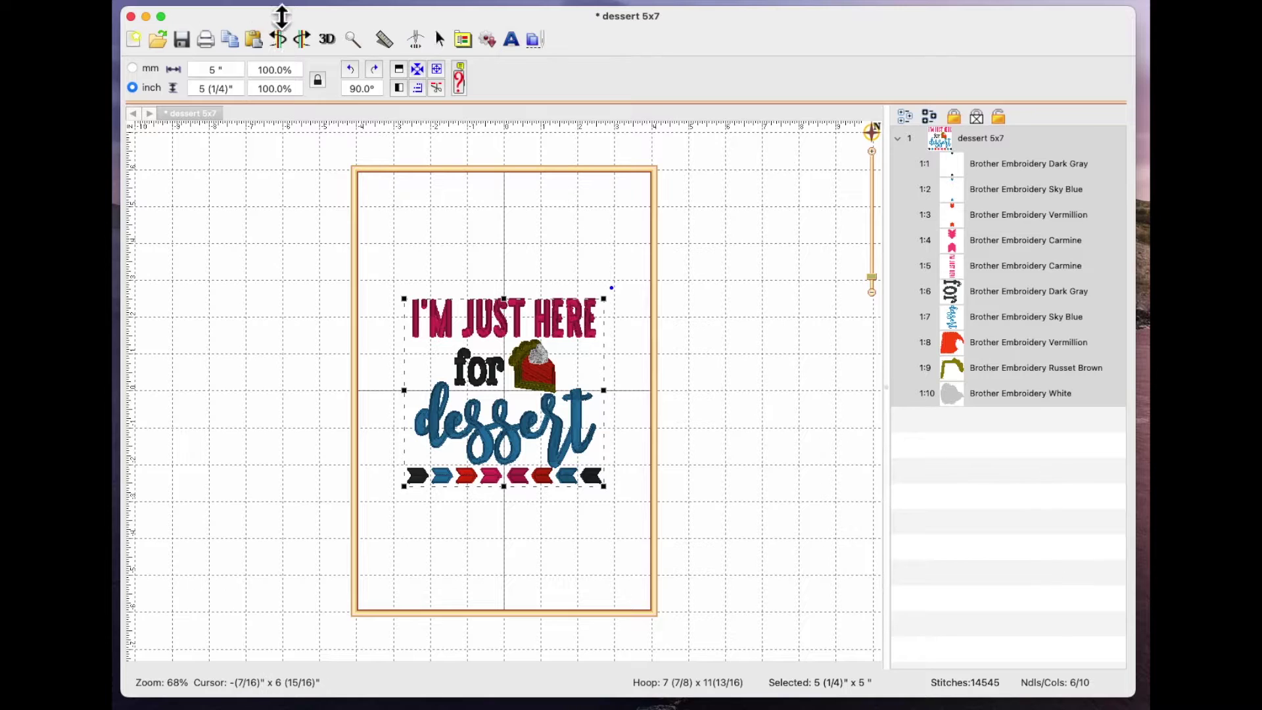
pyautogui.click(197, 1)
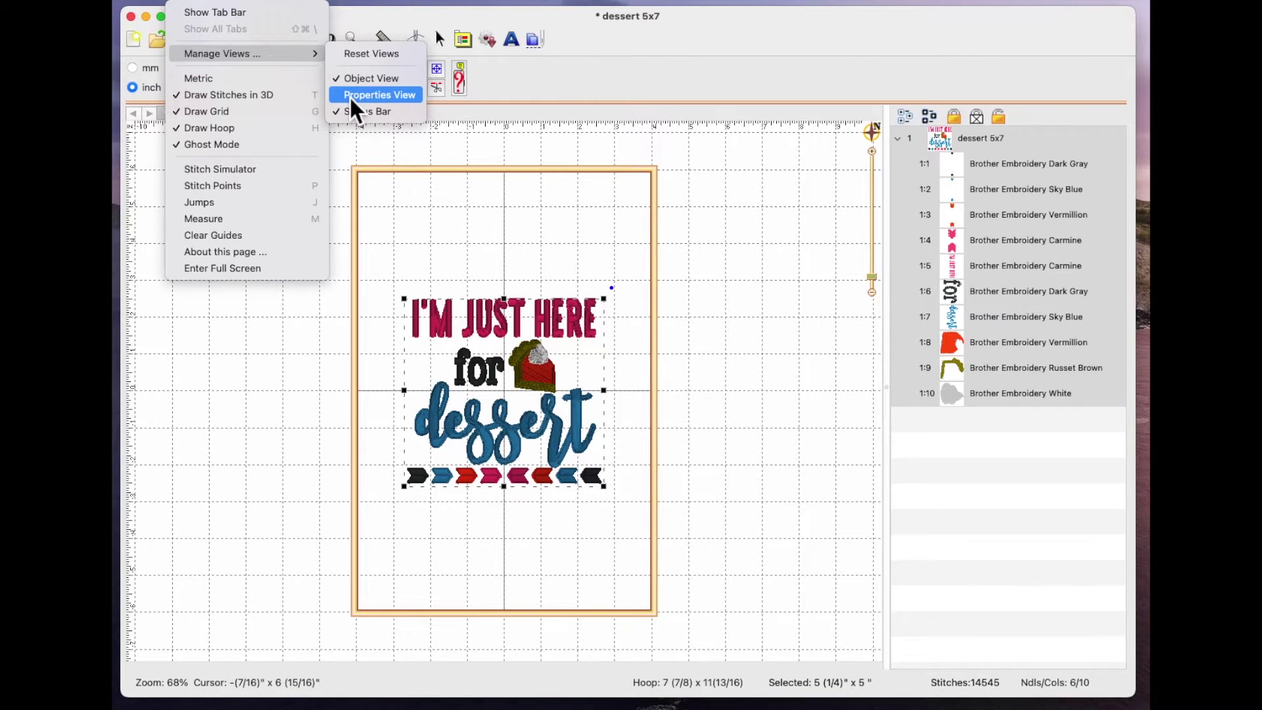
pyautogui.click(340, 97)
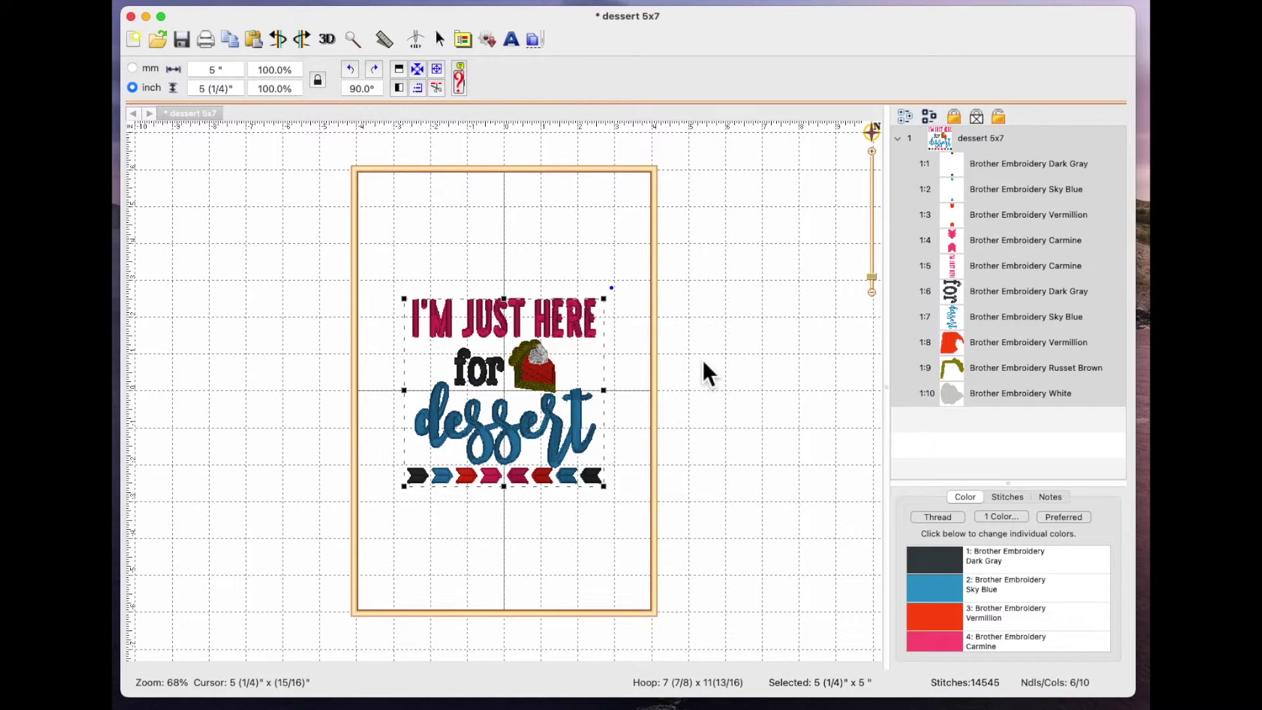
# - Expand the dessert 5x7 design in the object list and examine which arrows its Dark Gray, Sky Blue and Vermillion segments cover
pyautogui.click(405, 329)
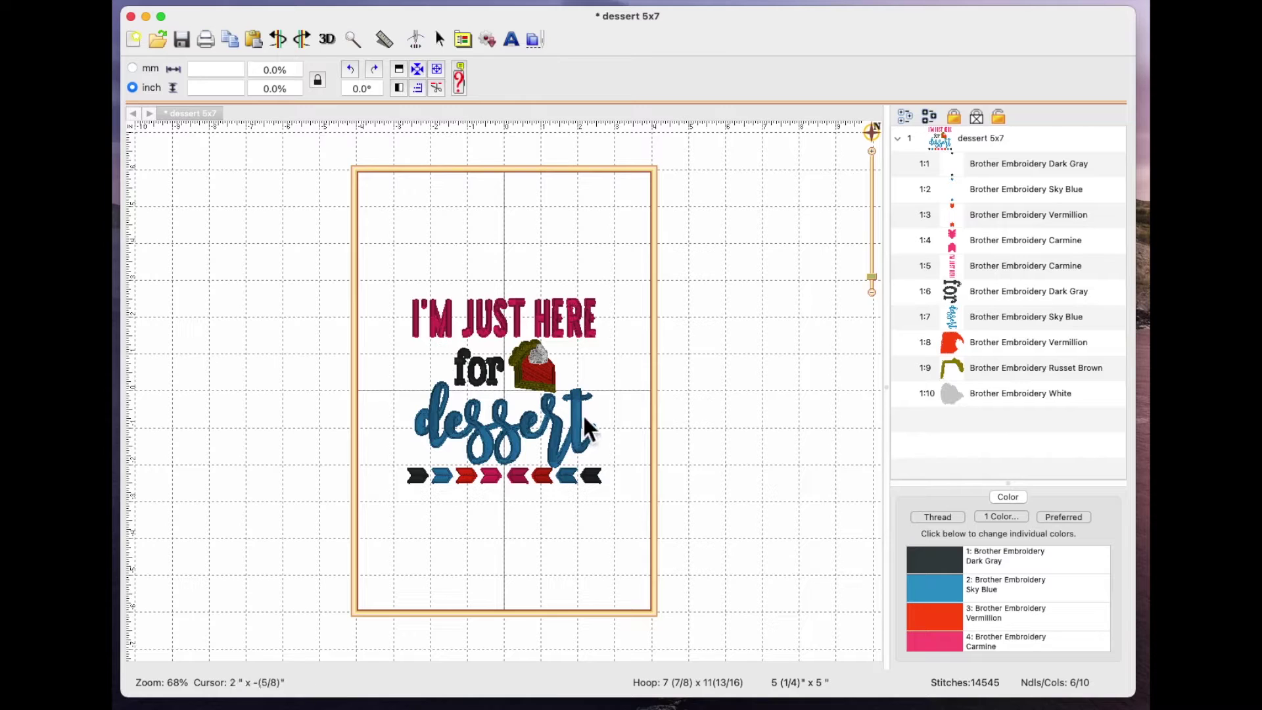
pyautogui.click(902, 142)
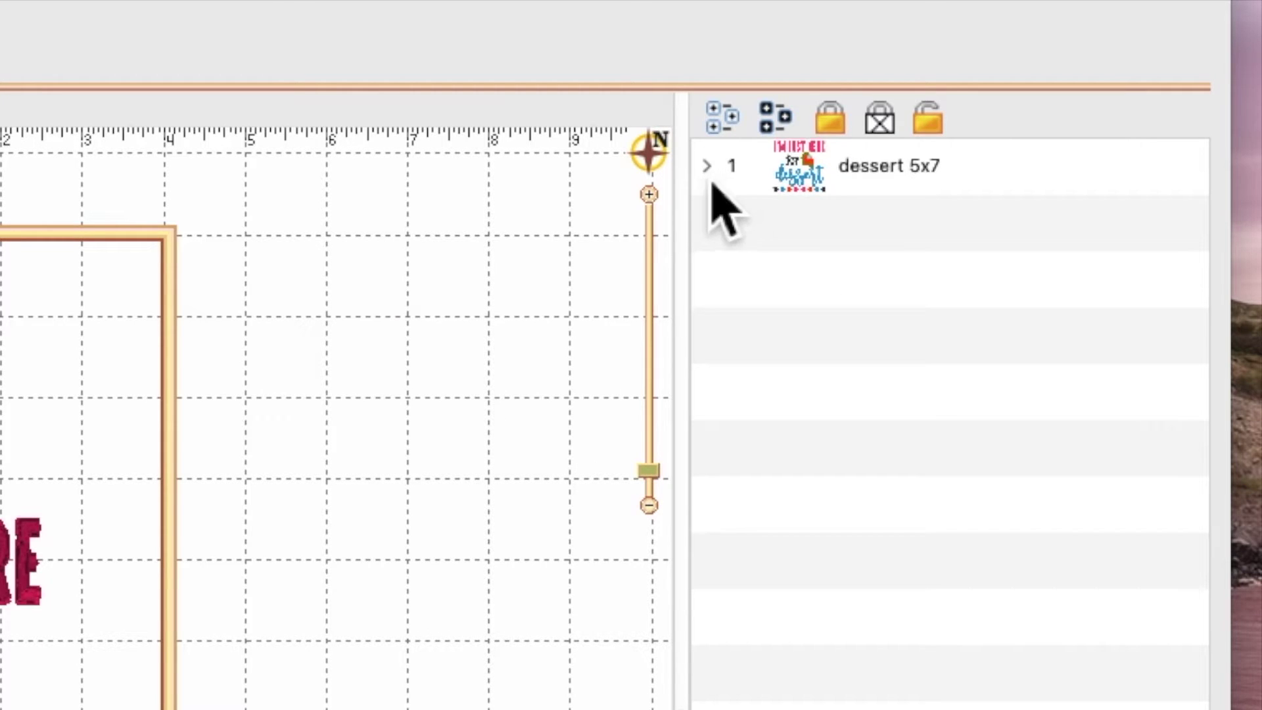
pyautogui.click(713, 175)
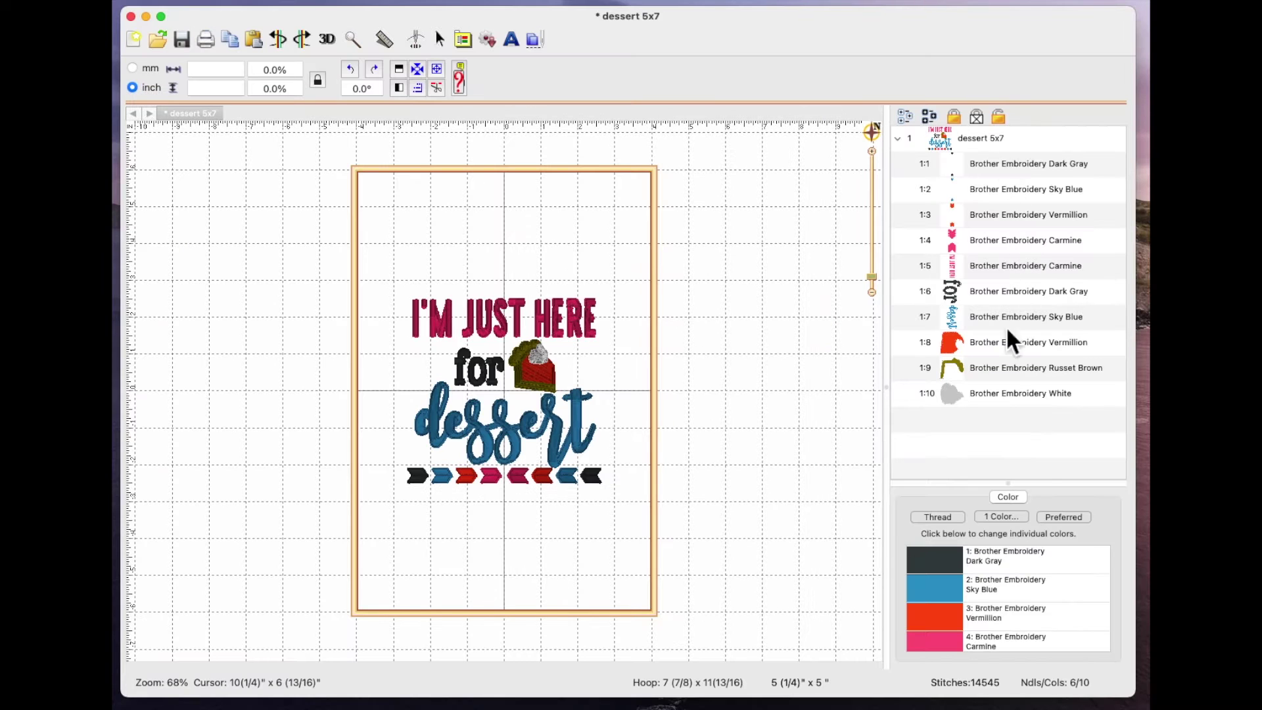
pyautogui.click(1020, 170)
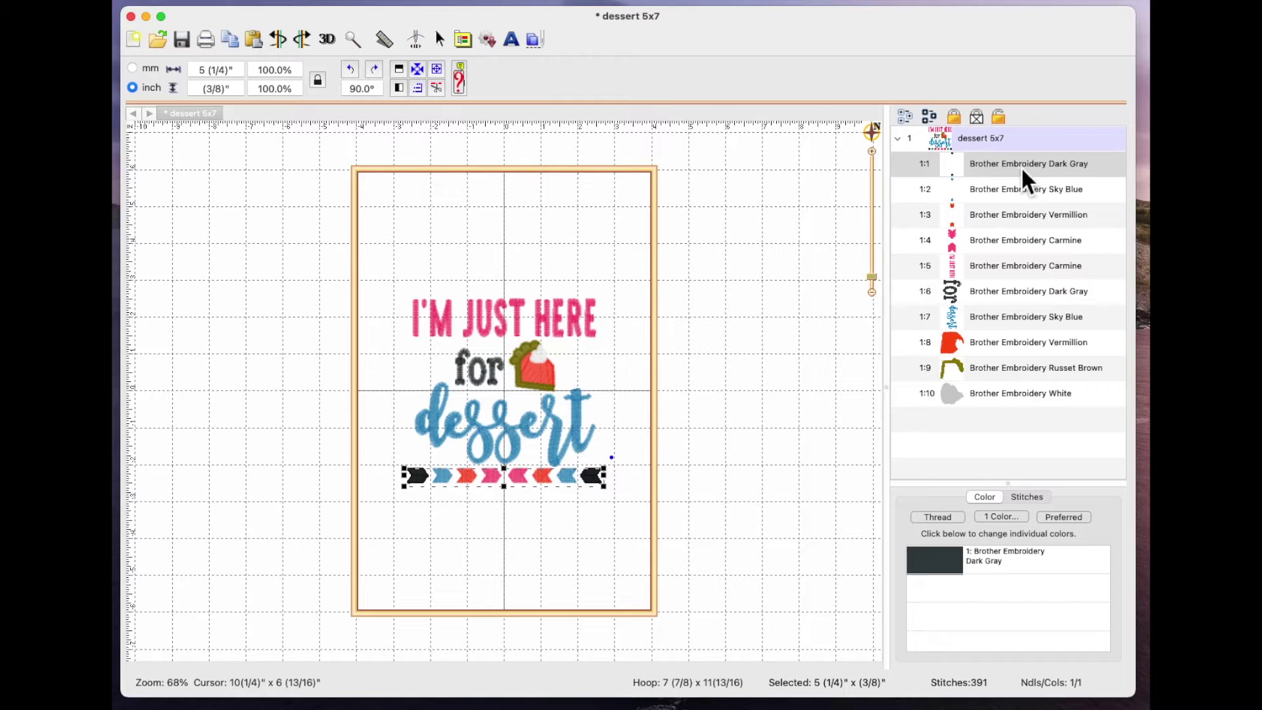
pyautogui.click(1026, 189)
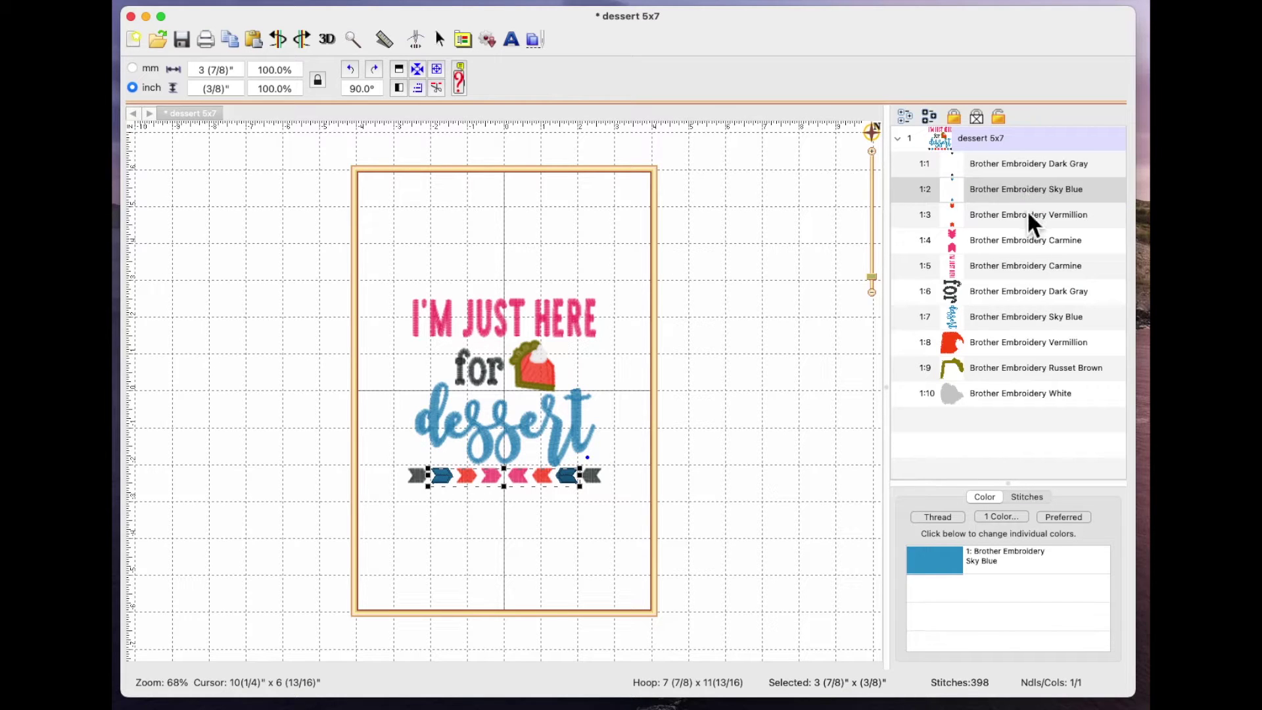
pyautogui.click(1030, 217)
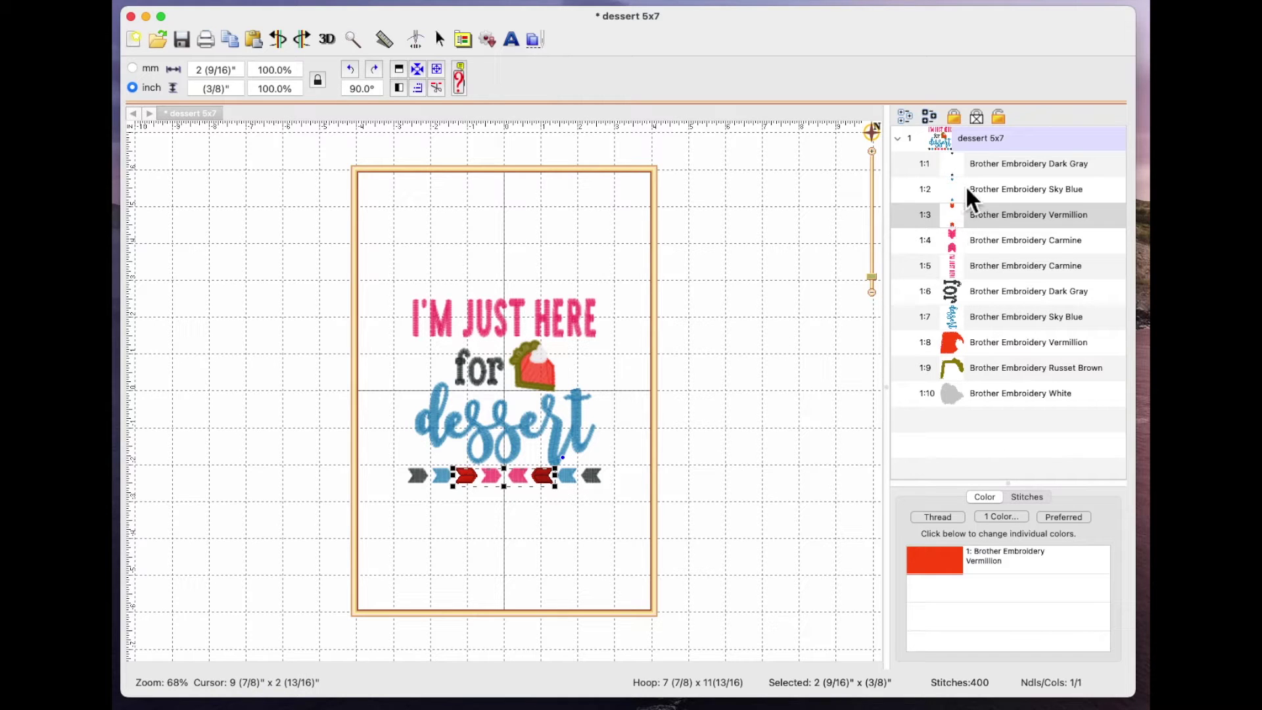
pyautogui.click(1007, 166)
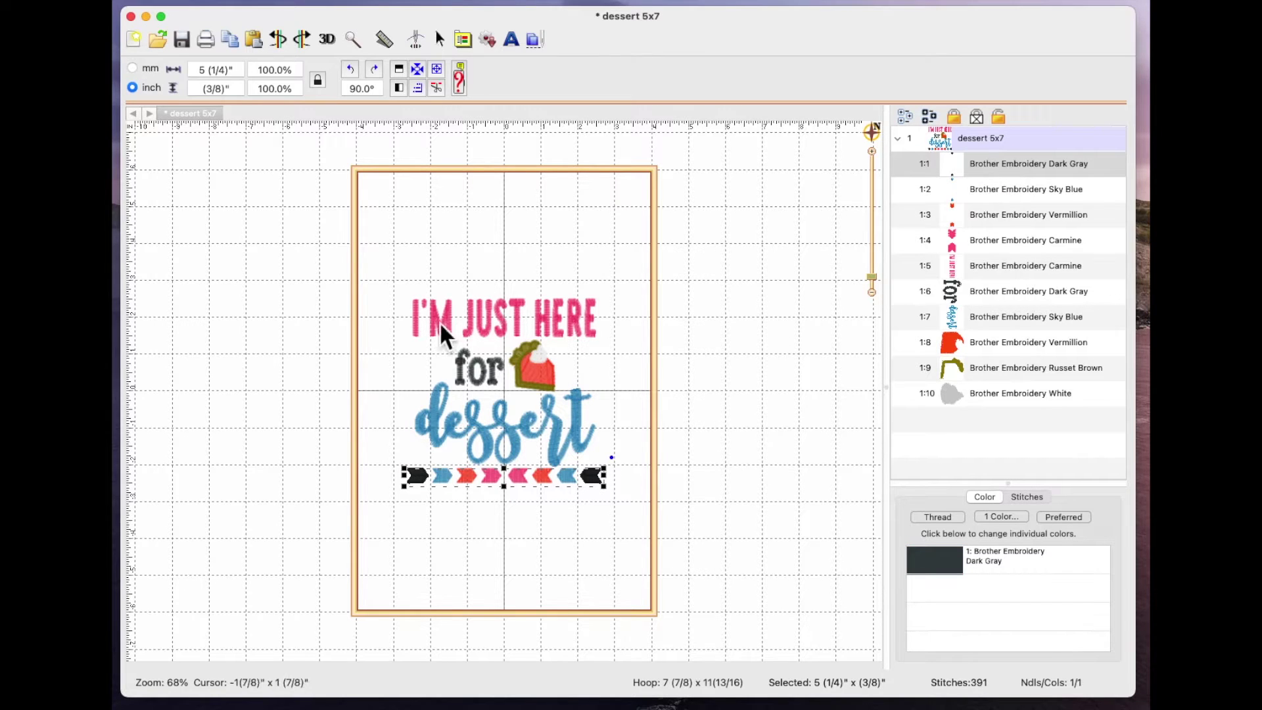
pyautogui.click(539, 300)
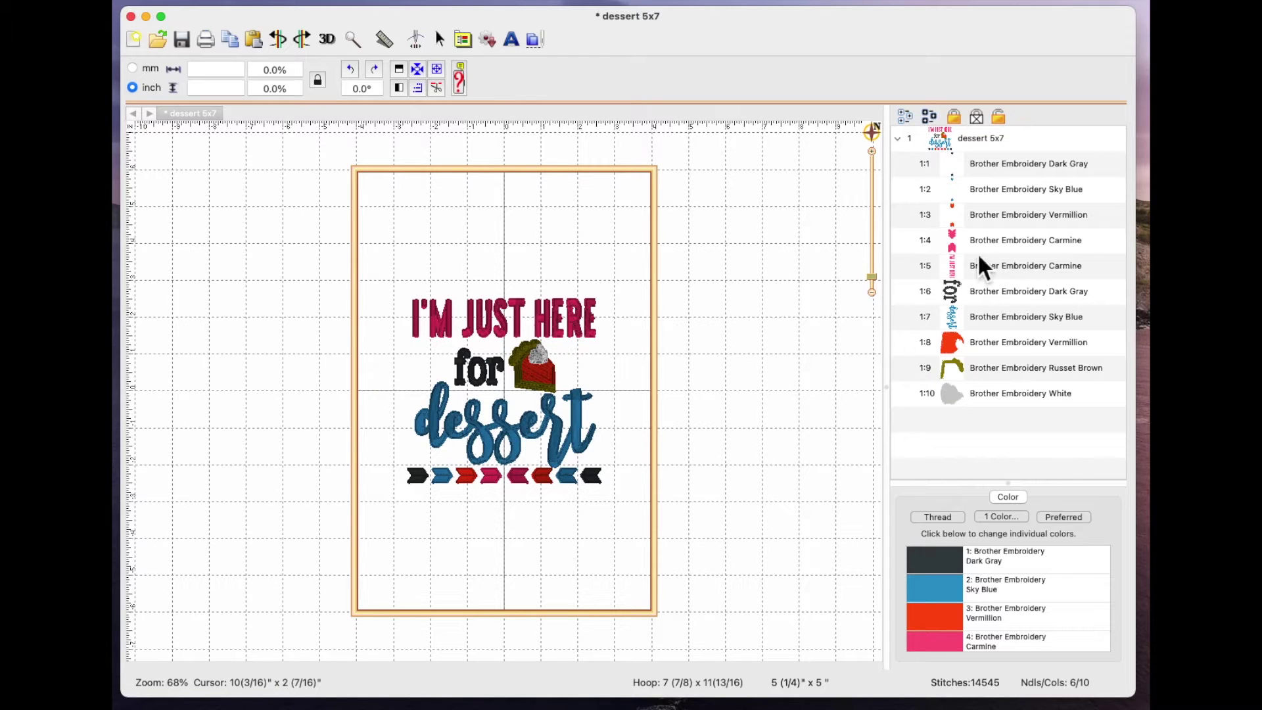
# - Open the thread choices for the "I'M JUST HERE" lettering, view the current page's palette, and return to the Brother Embroidery threads
pyautogui.click(995, 267)
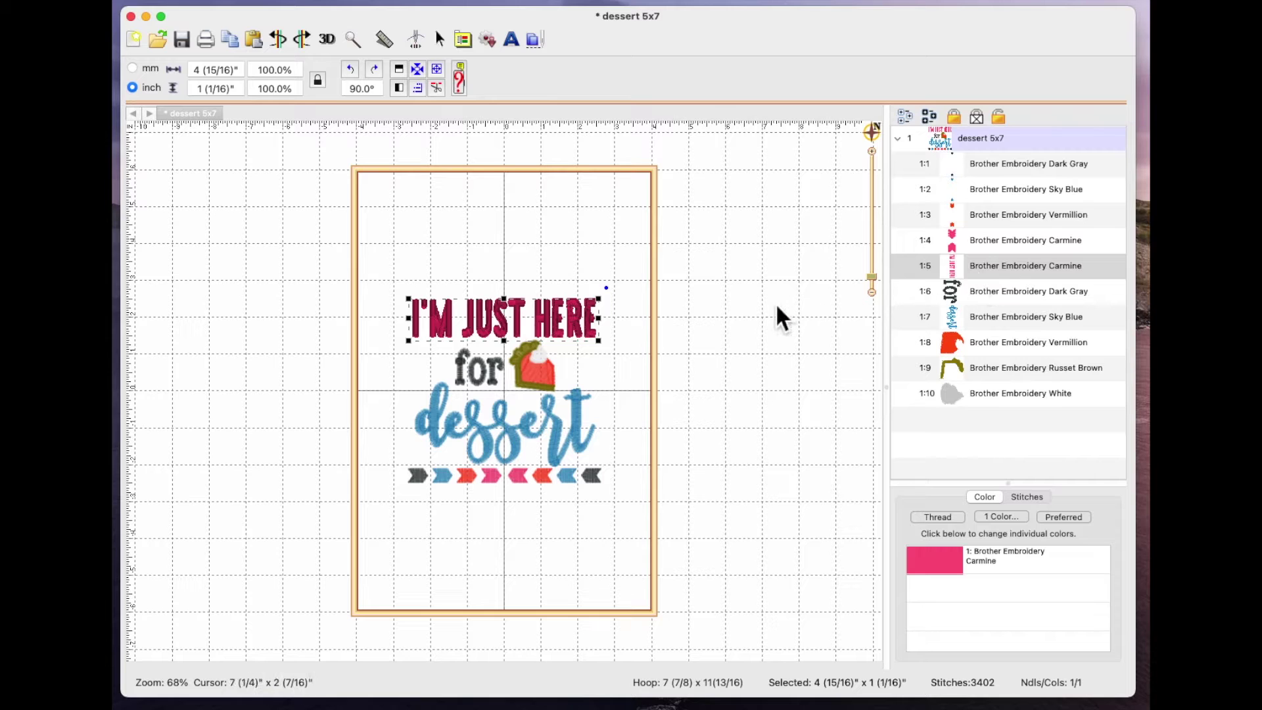
pyautogui.click(944, 563)
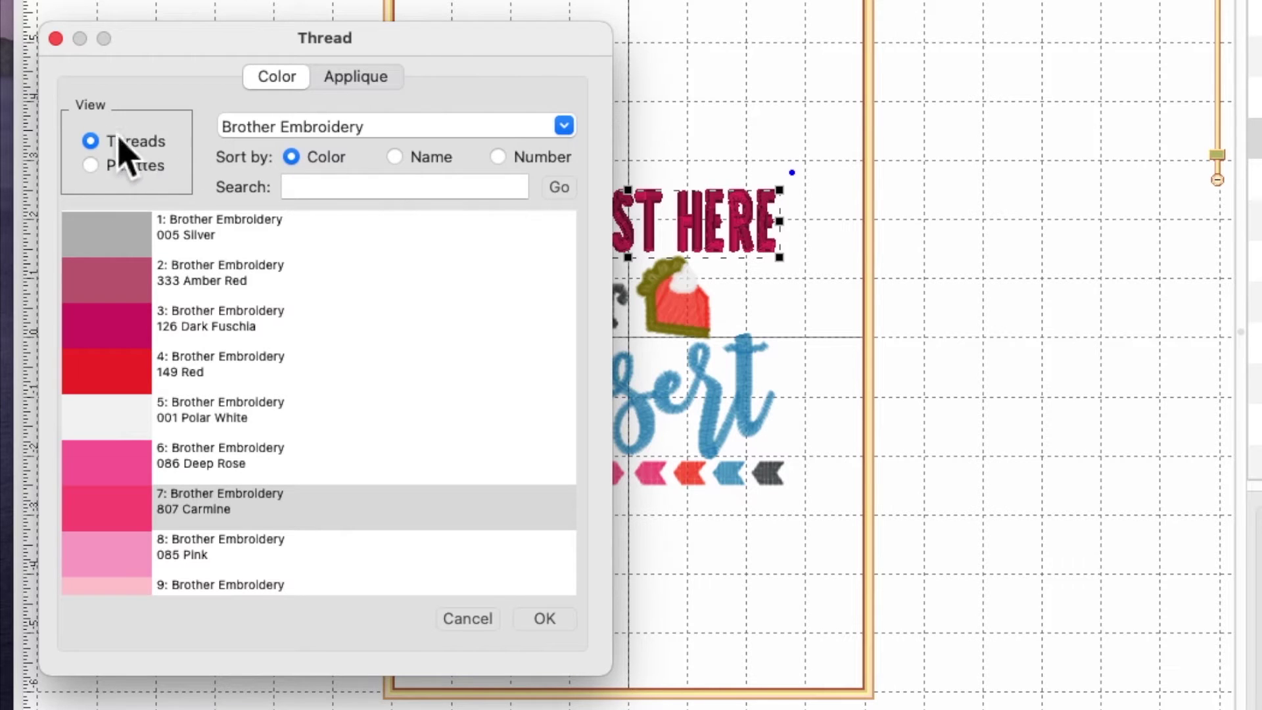
pyautogui.click(100, 173)
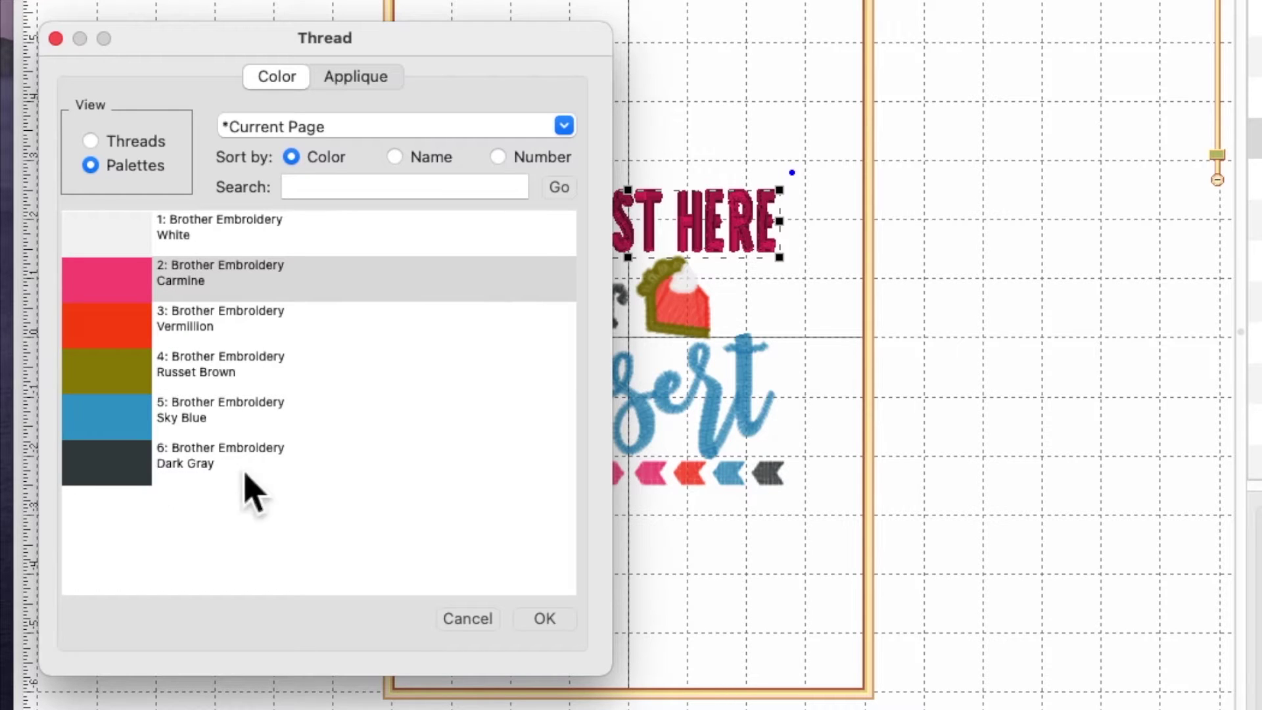
pyautogui.click(93, 142)
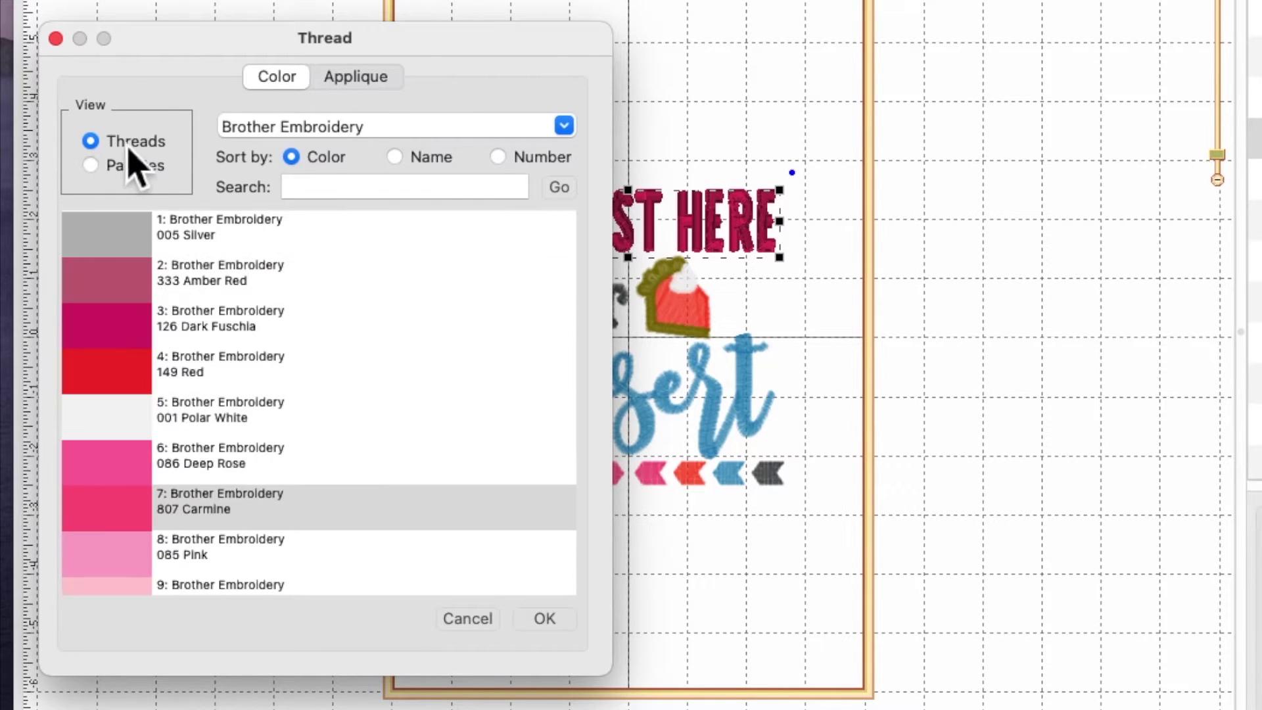
# - Search the Brother Embroidery threads for blue and recolour the "I'M JUST HERE" lettering with 019 Sky Blue
pyautogui.click(322, 192)
pyautogui.write('blue')
pyautogui.click(560, 189)
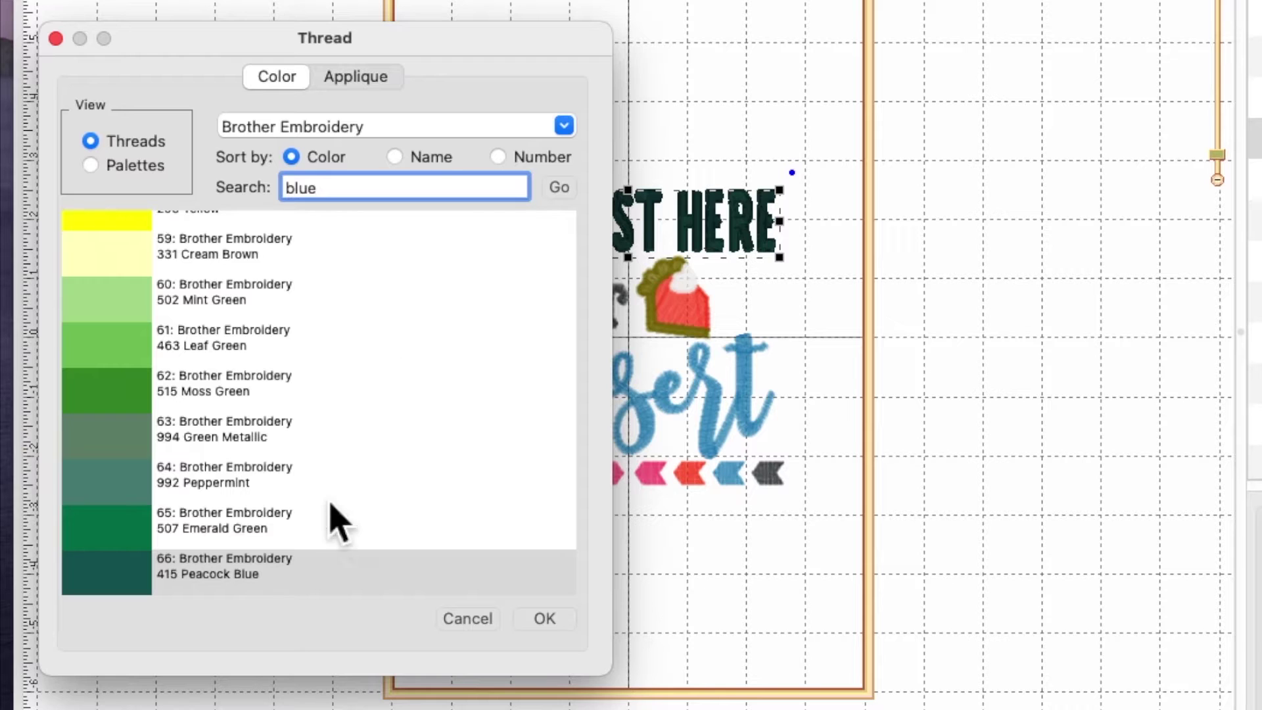
pyautogui.scroll(-4, 309, 437)
pyautogui.scroll(-6, 309, 434)
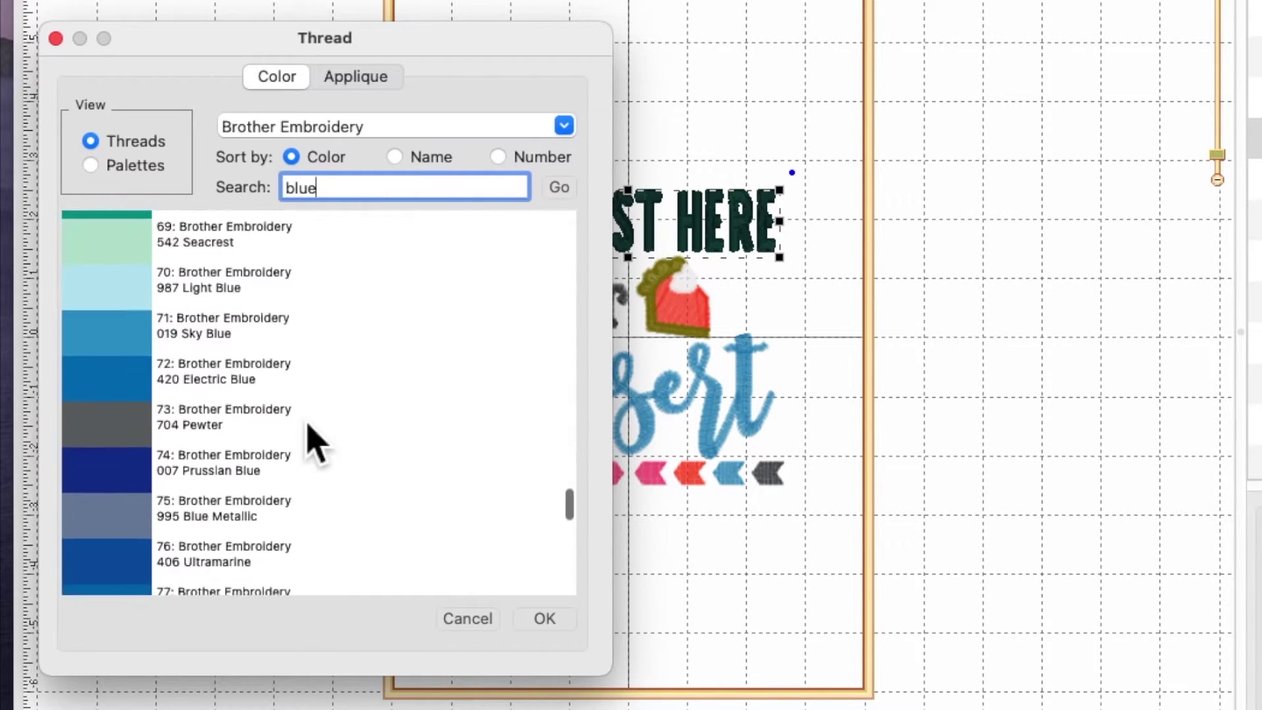
pyautogui.scroll(2, 317, 444)
pyautogui.scroll(1, 318, 444)
pyautogui.scroll(-1, 317, 443)
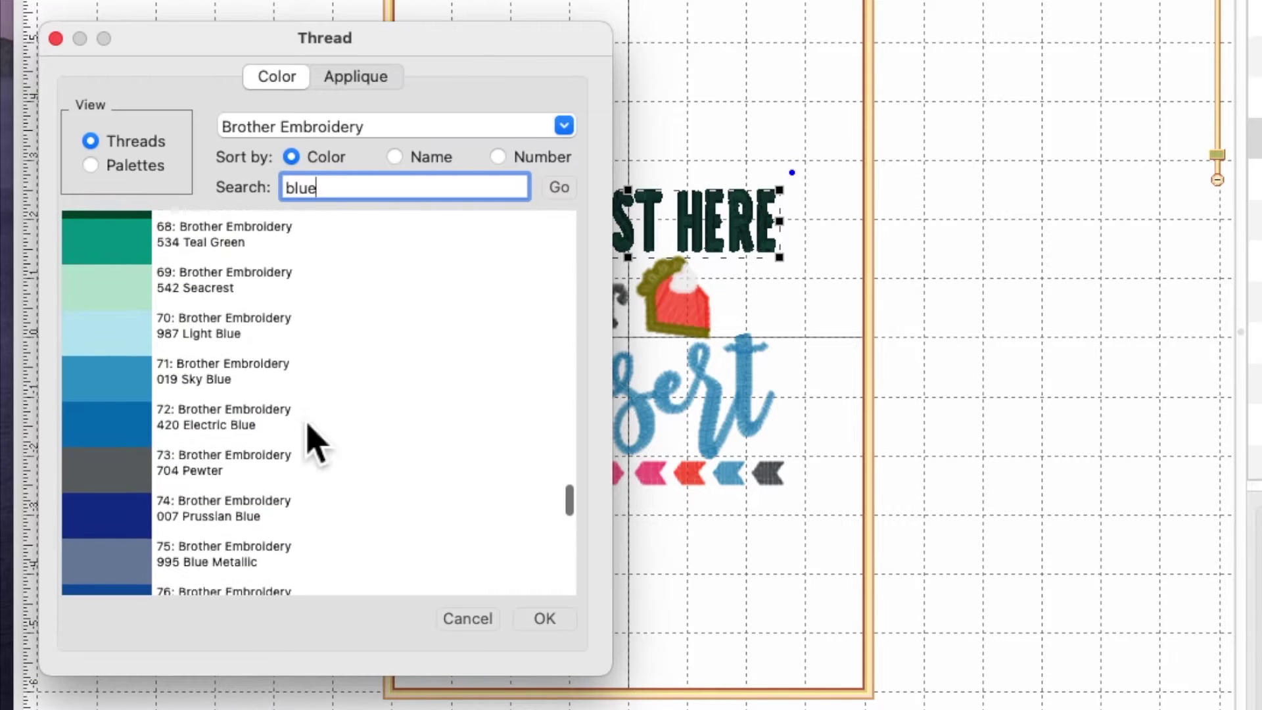
pyautogui.click(119, 391)
pyautogui.click(549, 618)
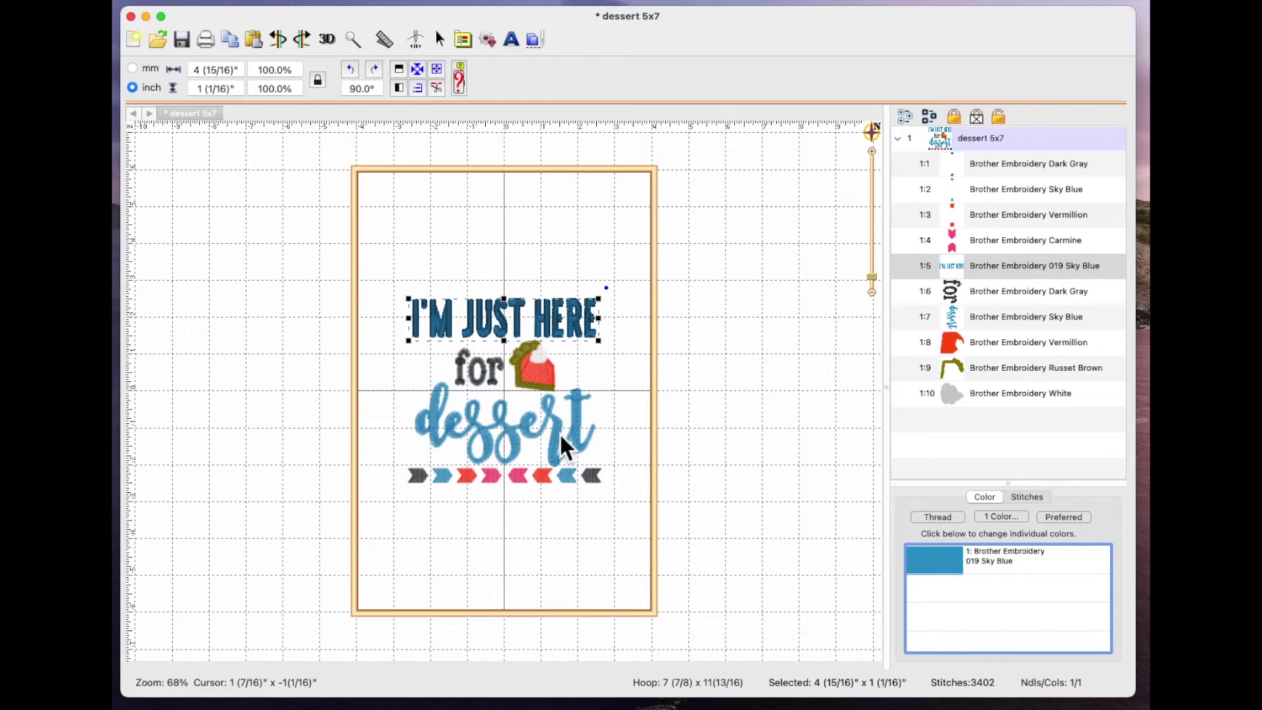
# - Select the whole design, clear the selection, and test what selecting the word "for" on the canvas picks
pyautogui.press('super+a')
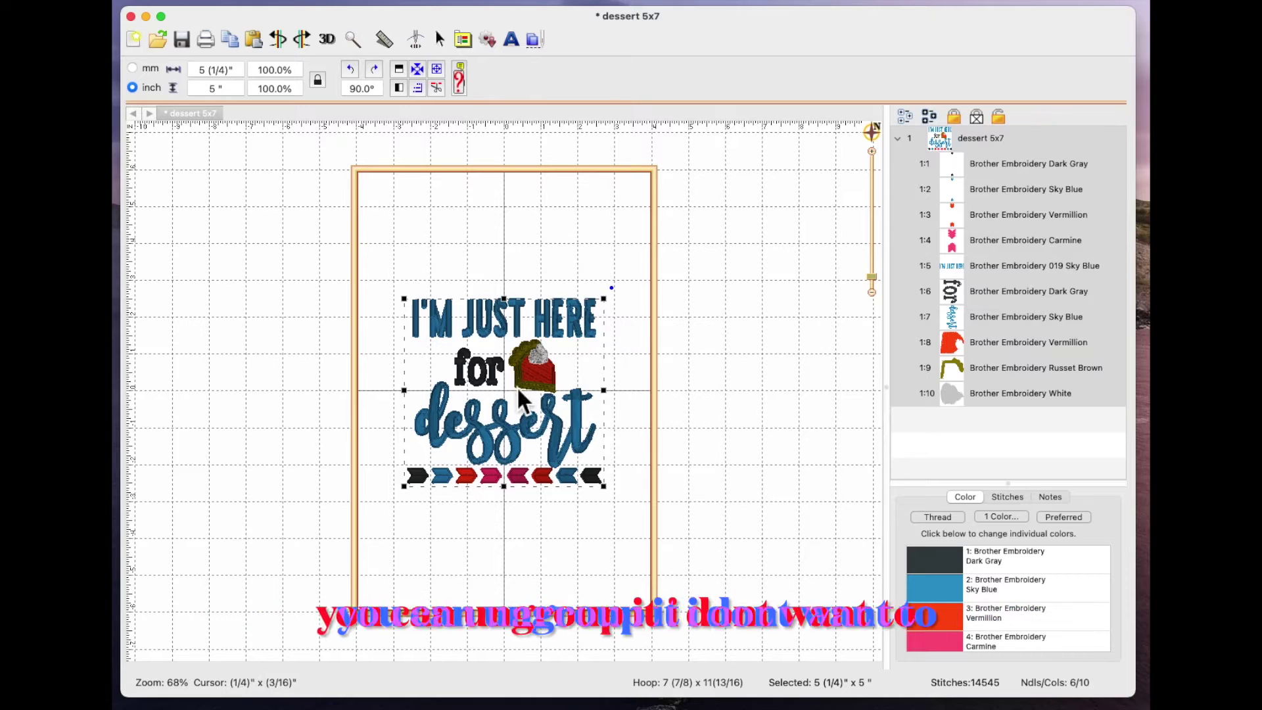
pyautogui.click(659, 396)
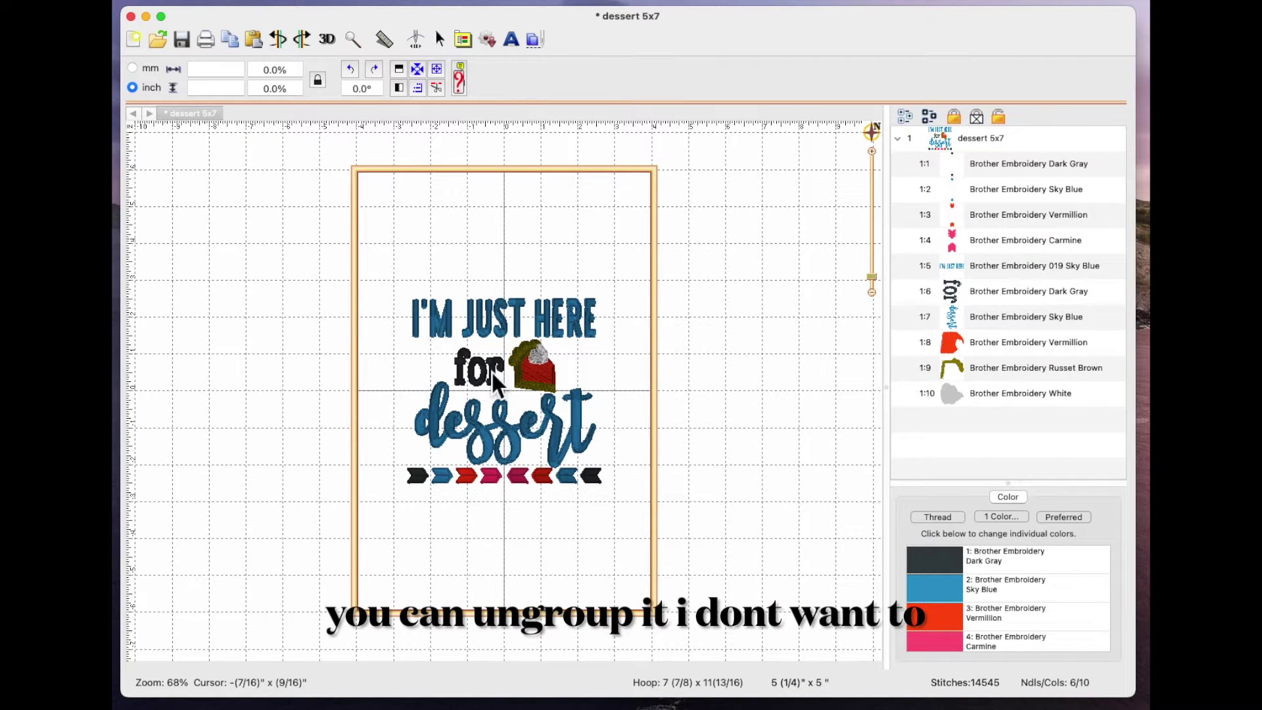
pyautogui.click(491, 369)
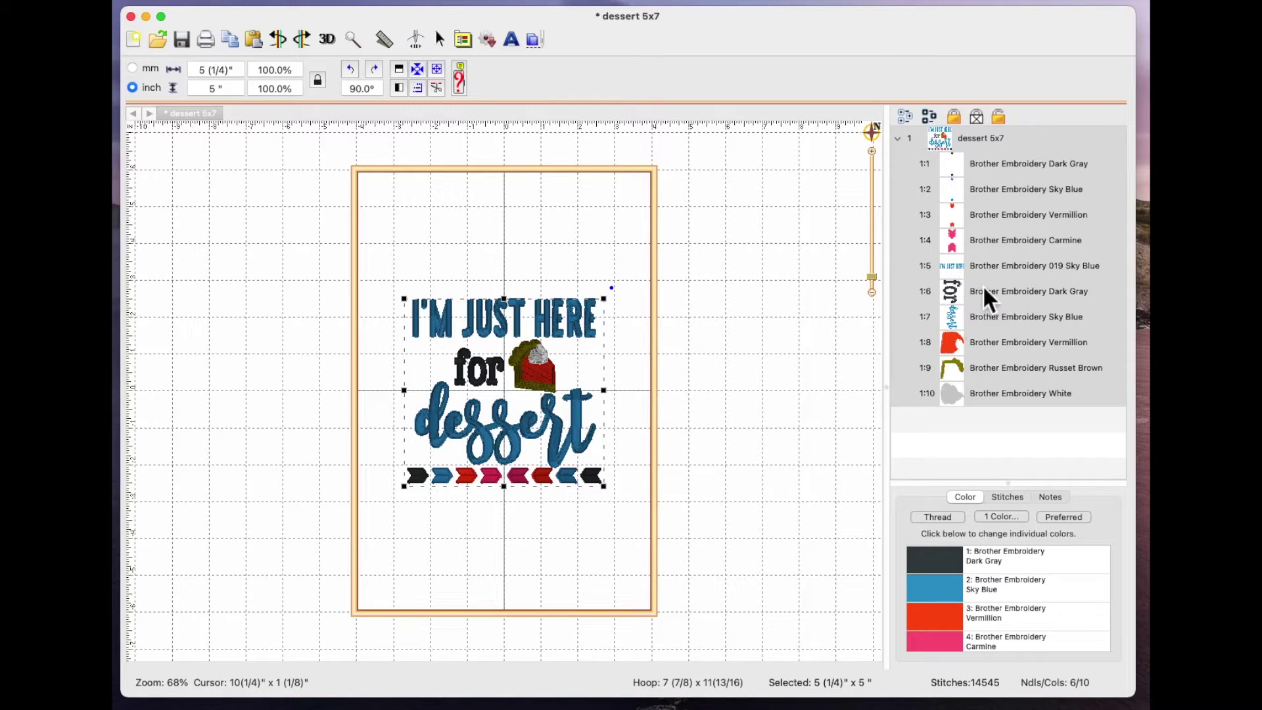
# - Set the thread of the "dessert" lettering in segment 1:7 to Brother Embroidery 019 Sky Blue and deselect it
pyautogui.click(1015, 318)
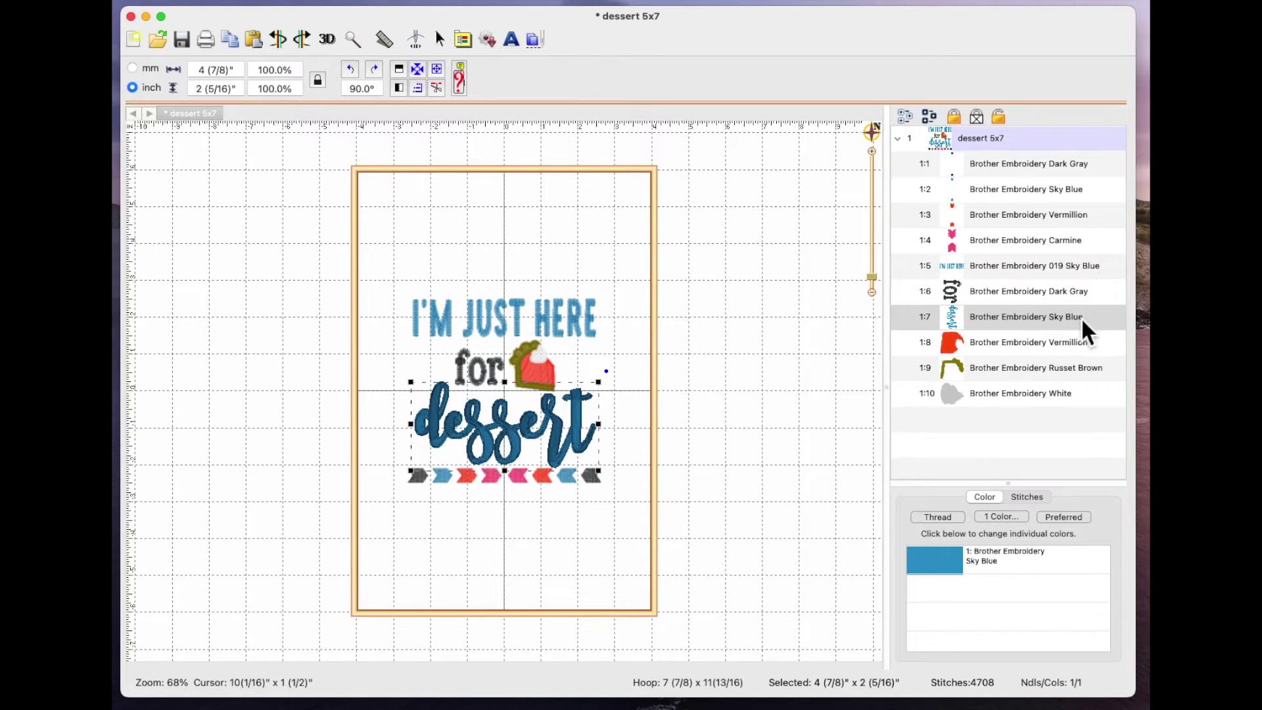
pyautogui.click(949, 563)
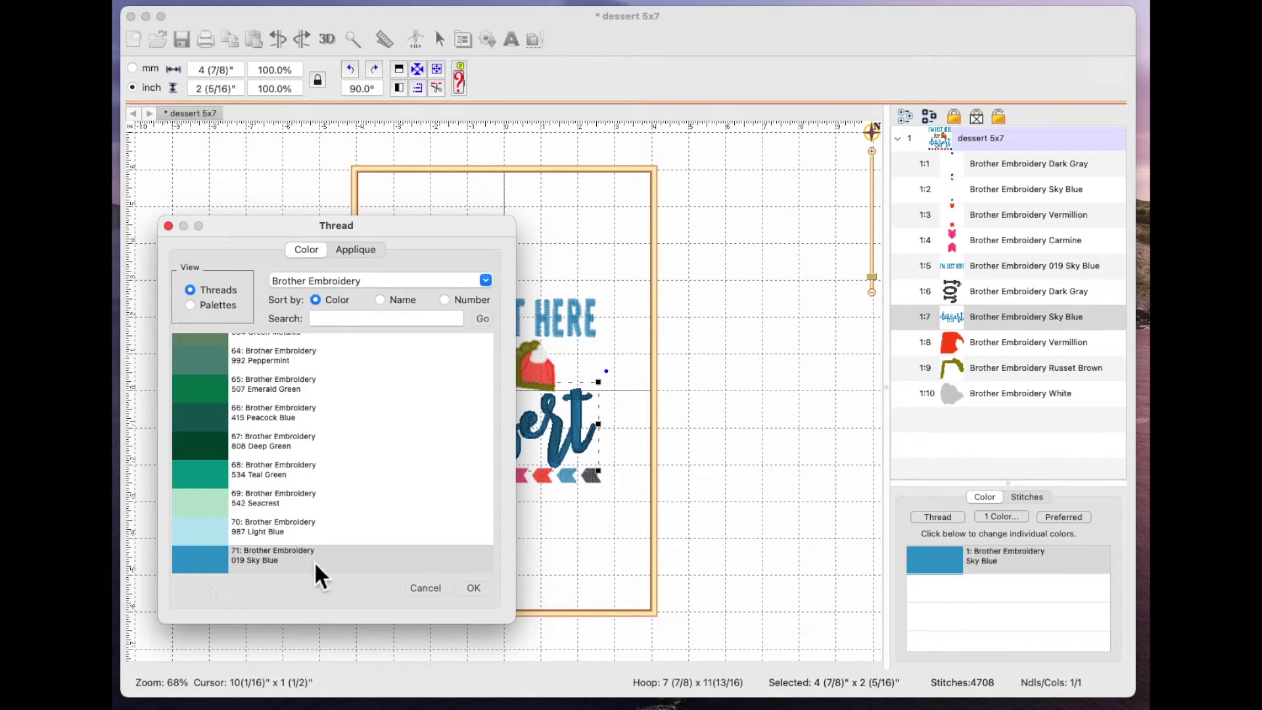
pyautogui.click(215, 561)
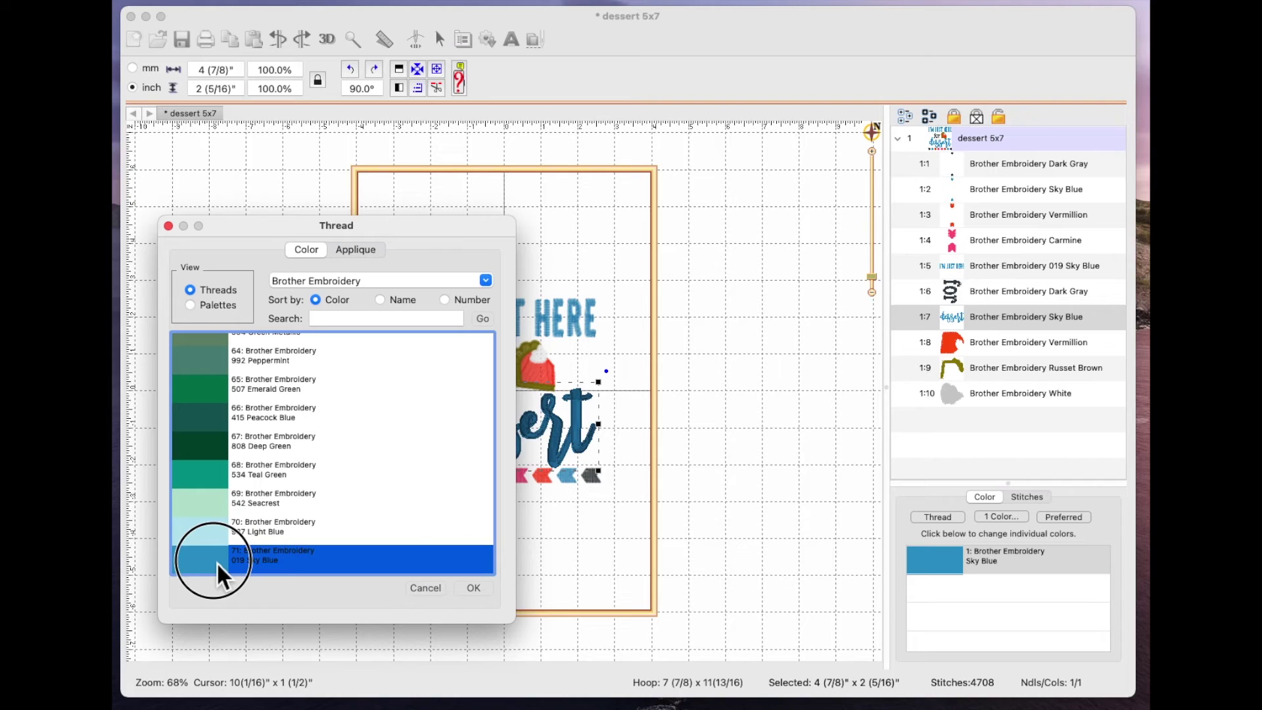
pyautogui.click(474, 587)
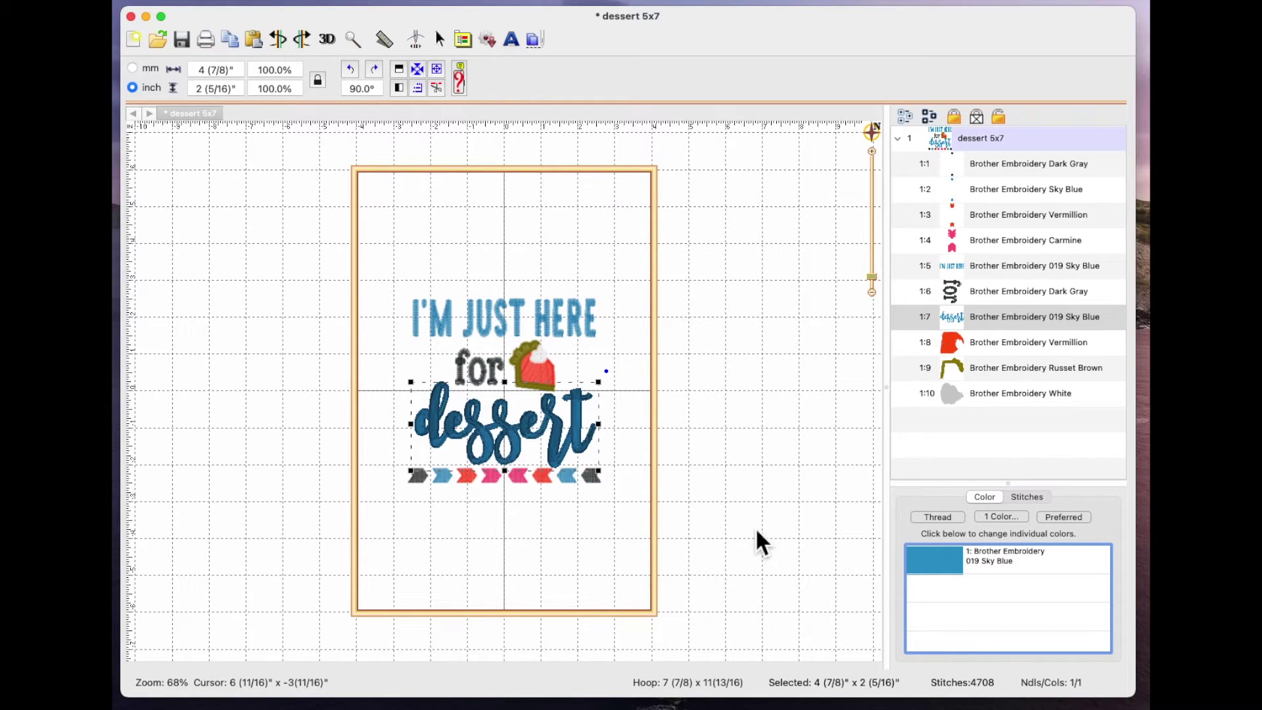
pyautogui.click(711, 427)
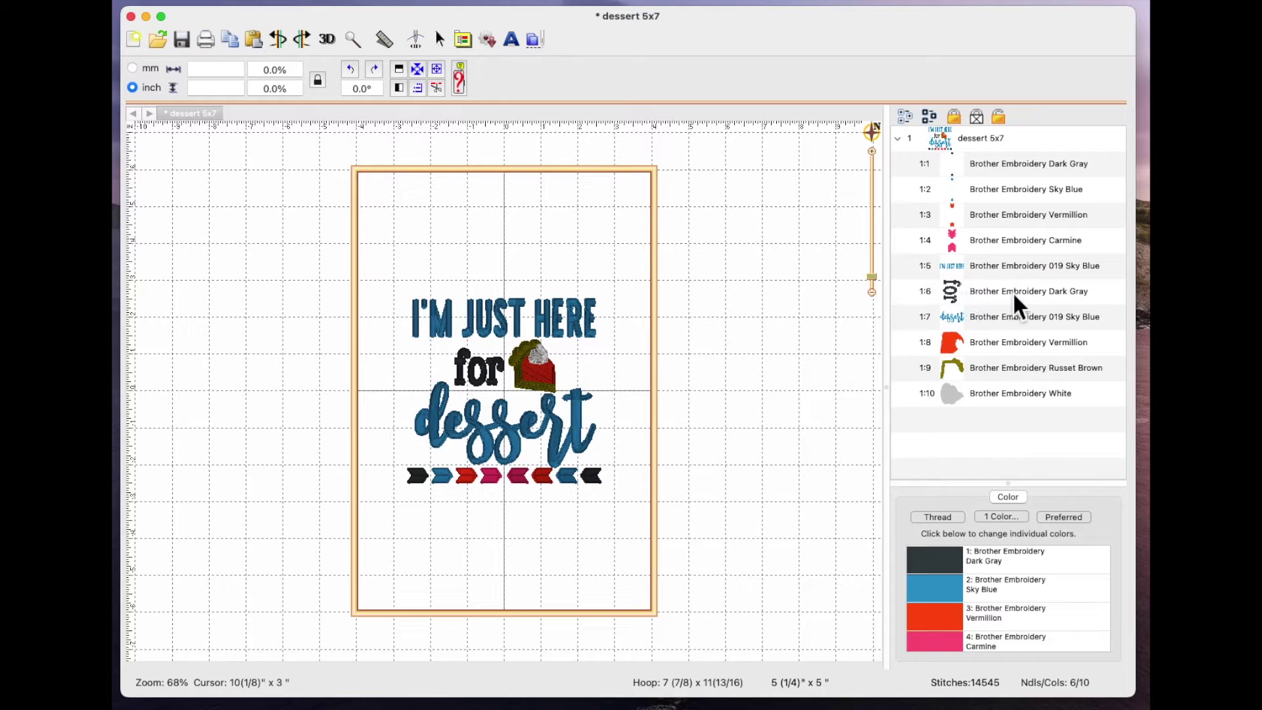
# - Search the threads for grey and recolour the word "for" in segment 1:6 with 817 Gray
pyautogui.click(1037, 295)
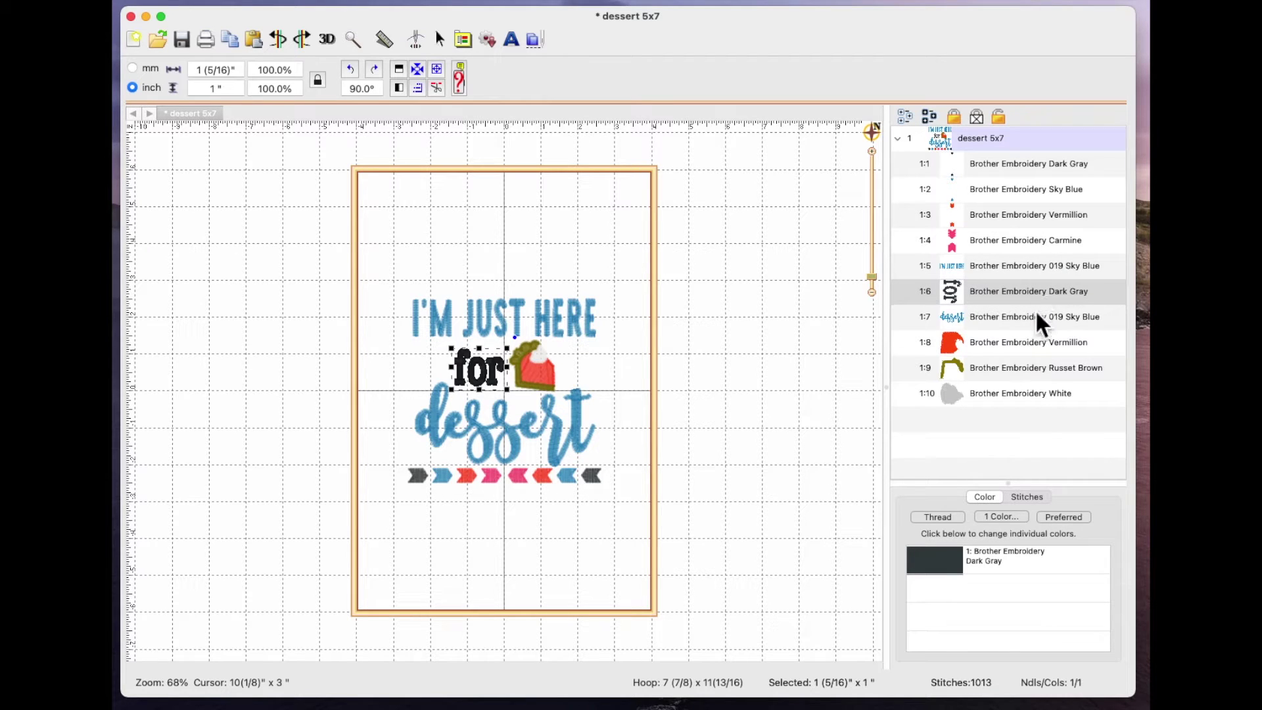
pyautogui.click(949, 561)
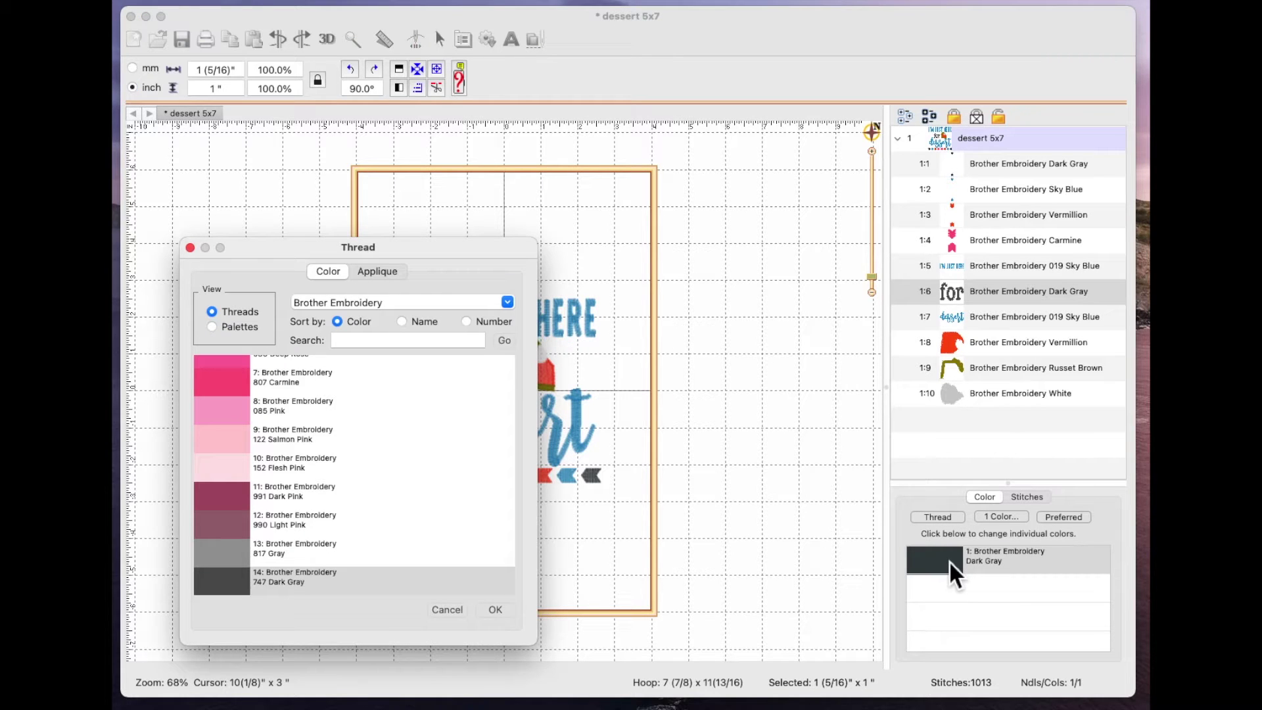
pyautogui.click(370, 343)
pyautogui.write('grey')
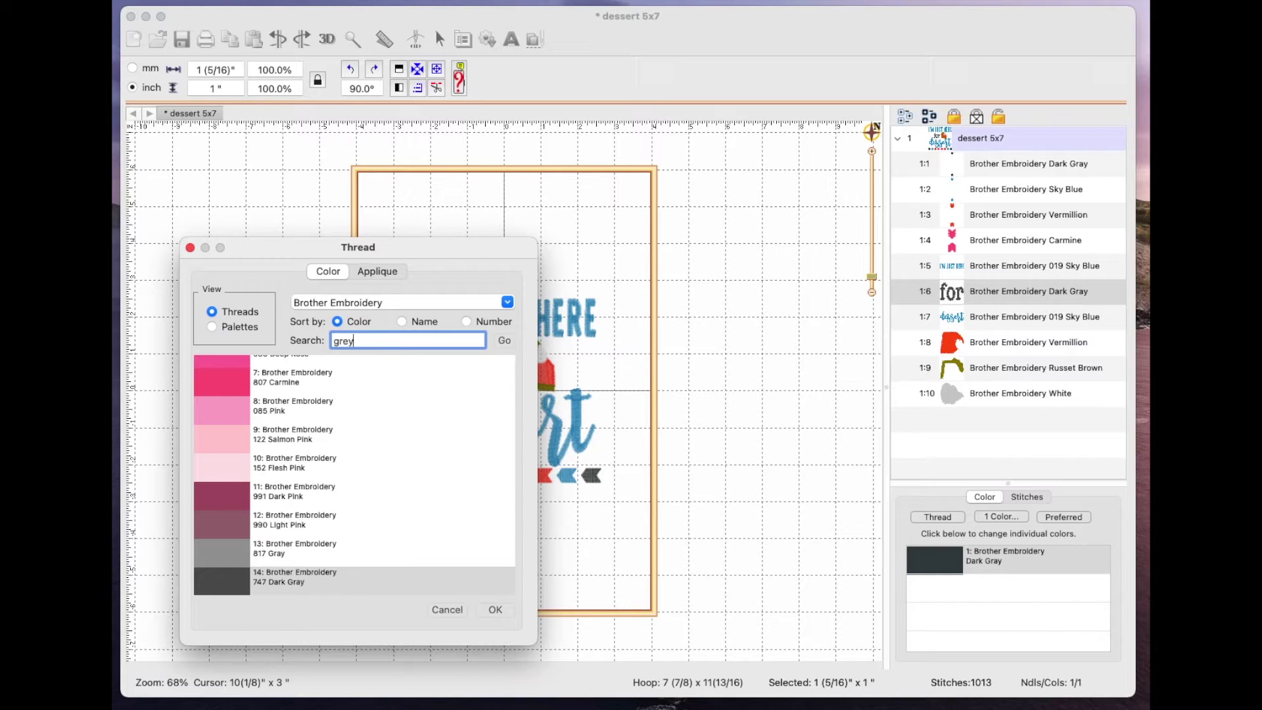
pyautogui.press('Return')
pyautogui.click(234, 550)
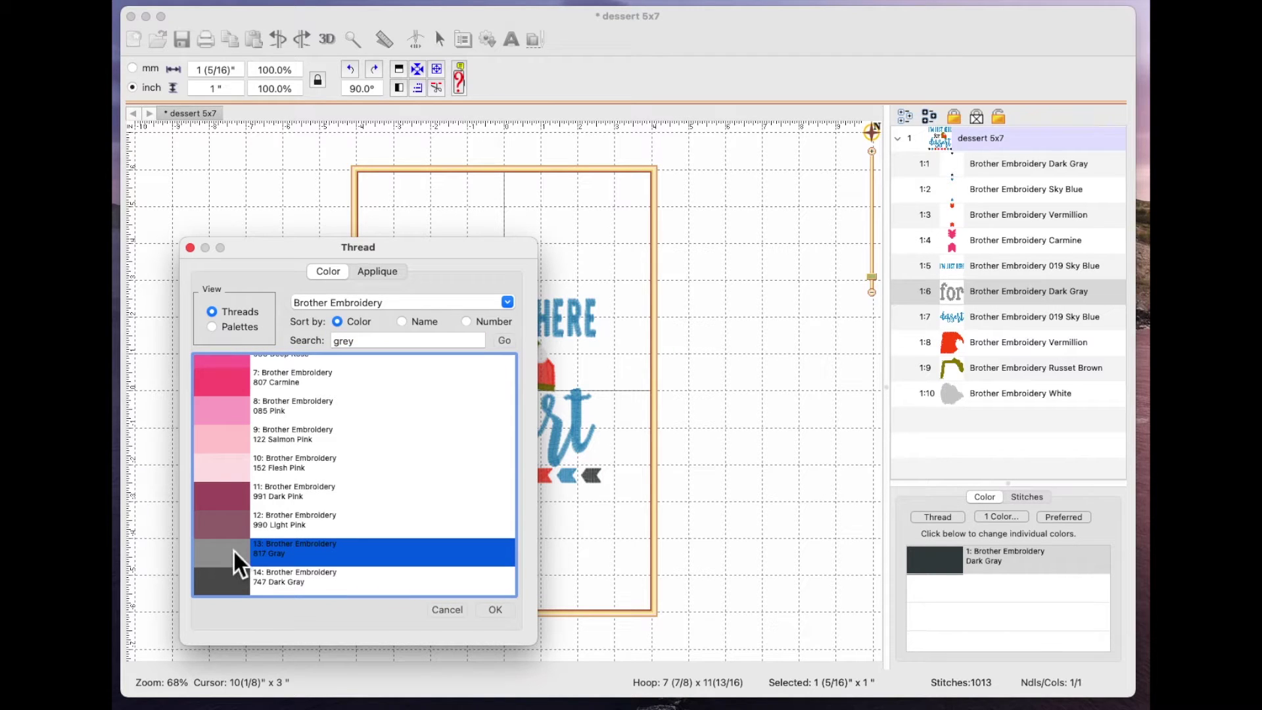
pyautogui.click(497, 609)
# - Search the threads for cream and recolour the Vermillion pie filling in segment 1:8 with 843 Beige
pyautogui.click(1001, 345)
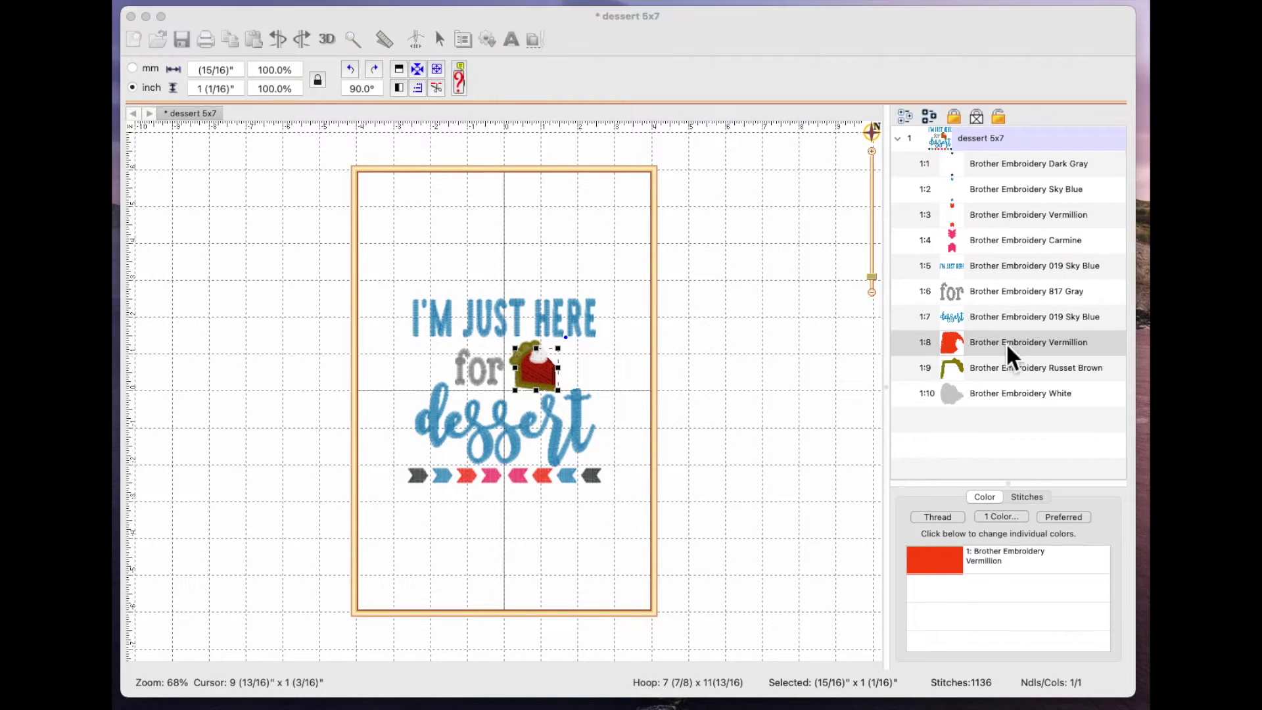
pyautogui.click(944, 561)
pyautogui.click(401, 363)
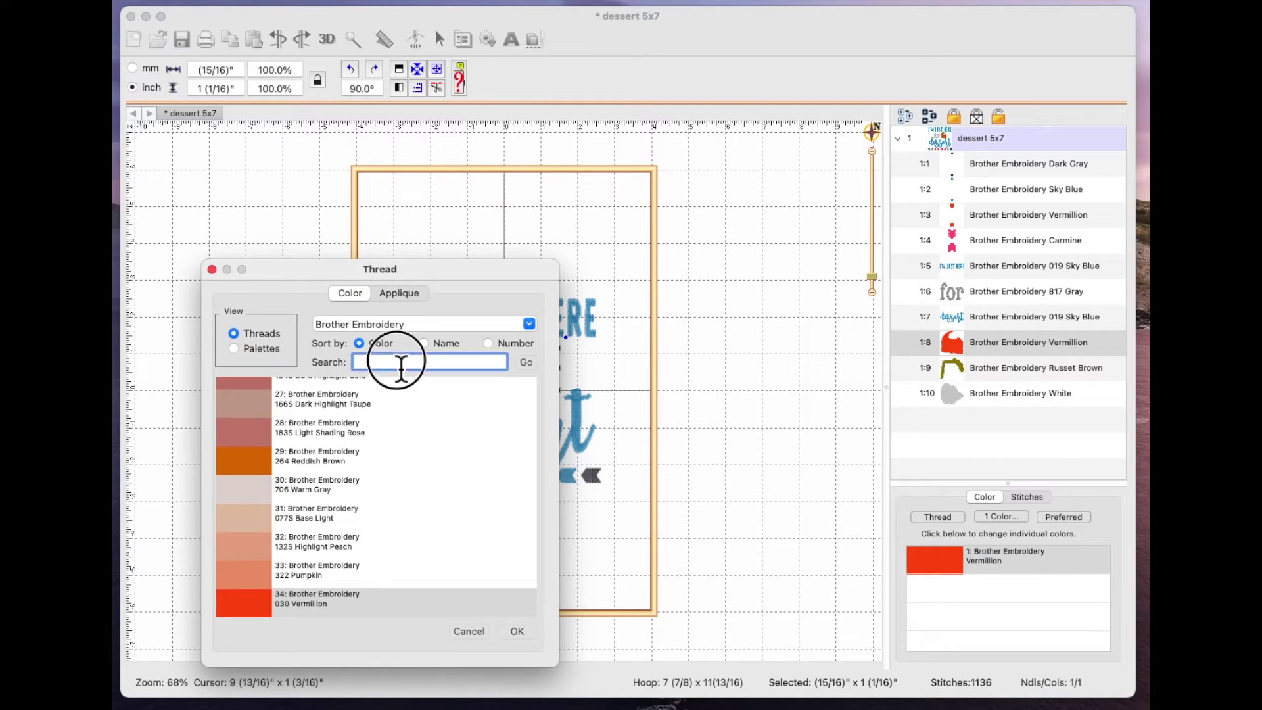
pyautogui.write('cream')
pyautogui.click(526, 362)
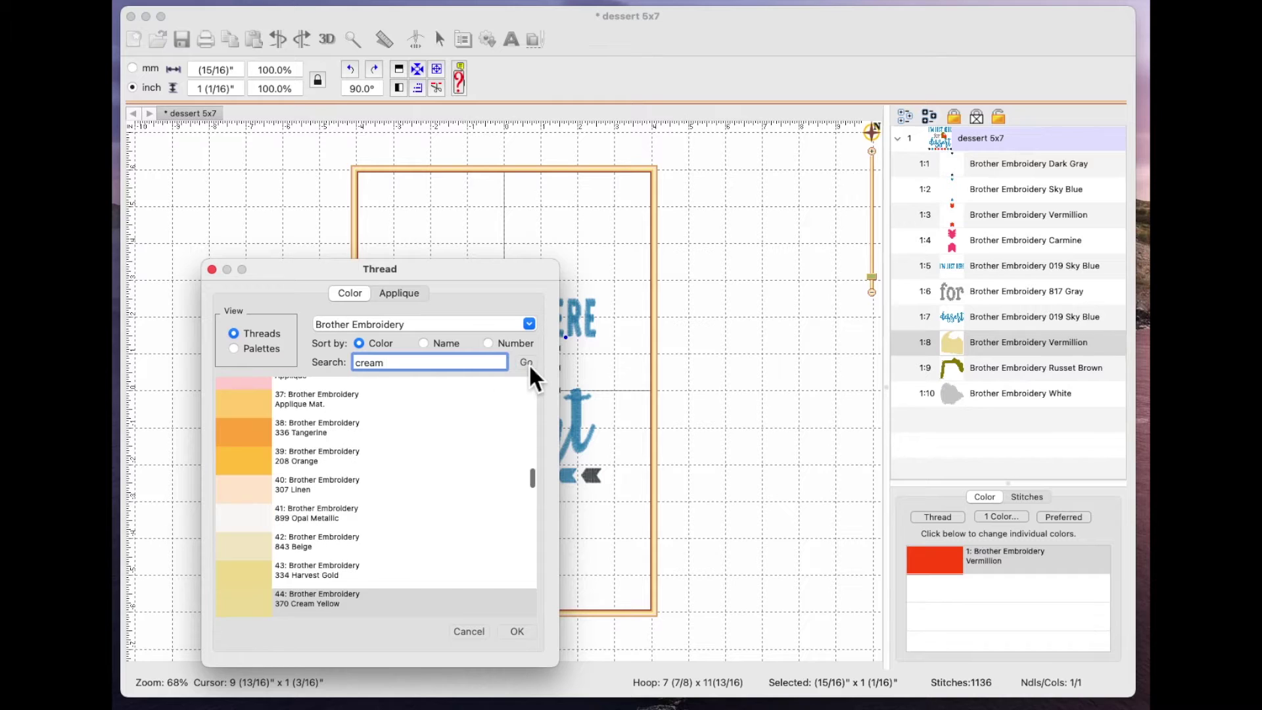
pyautogui.click(254, 548)
pyautogui.click(518, 632)
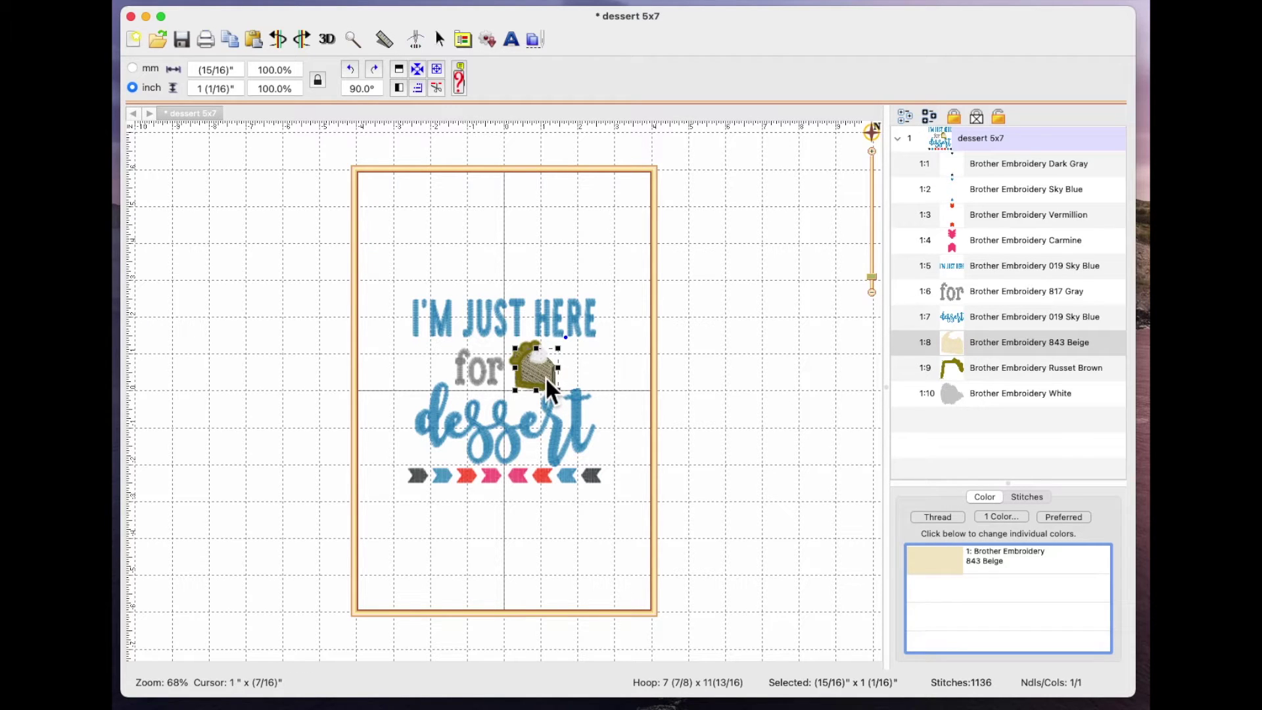
# - Examine which parts of the pie the Russet Brown segment 1:9 and White segment 1:10 cover
pyautogui.click(1019, 369)
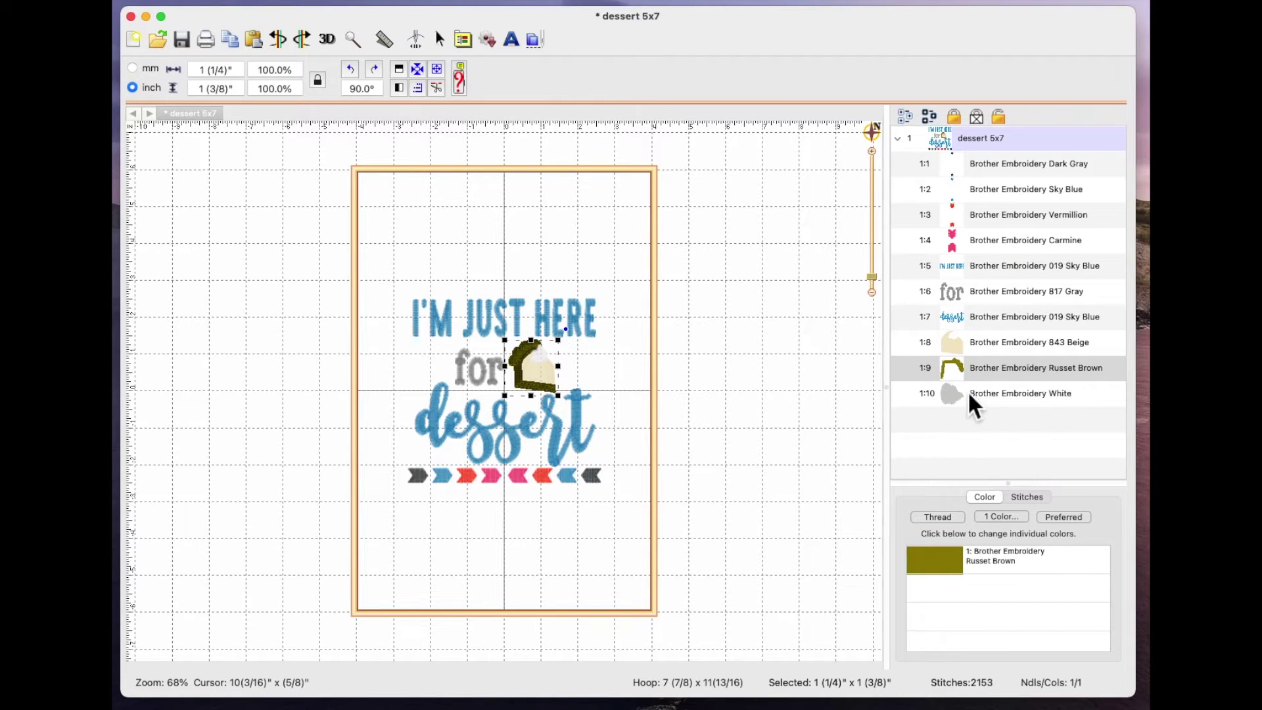
pyautogui.click(982, 400)
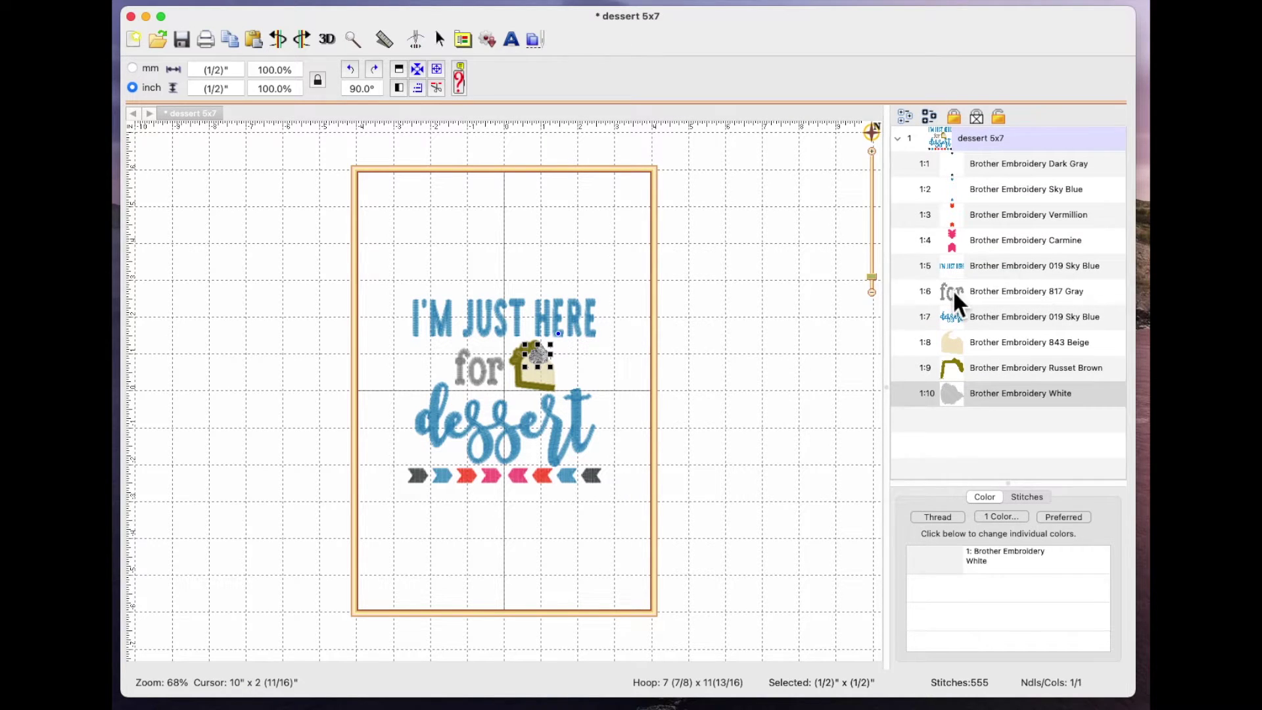
# - Recolour the two outermost Dark Gray arrows in segment 1:1 with 019 Sky Blue, sorting threads by number and searching for 019
pyautogui.click(1007, 168)
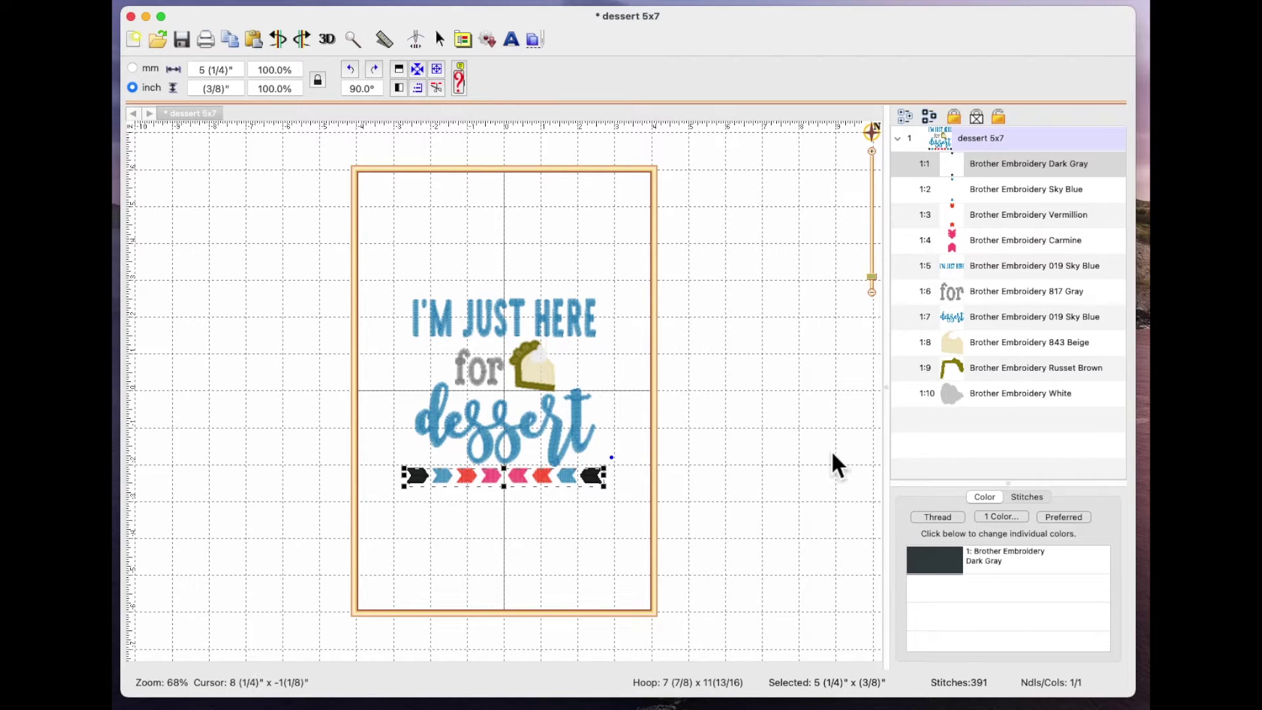
pyautogui.click(945, 565)
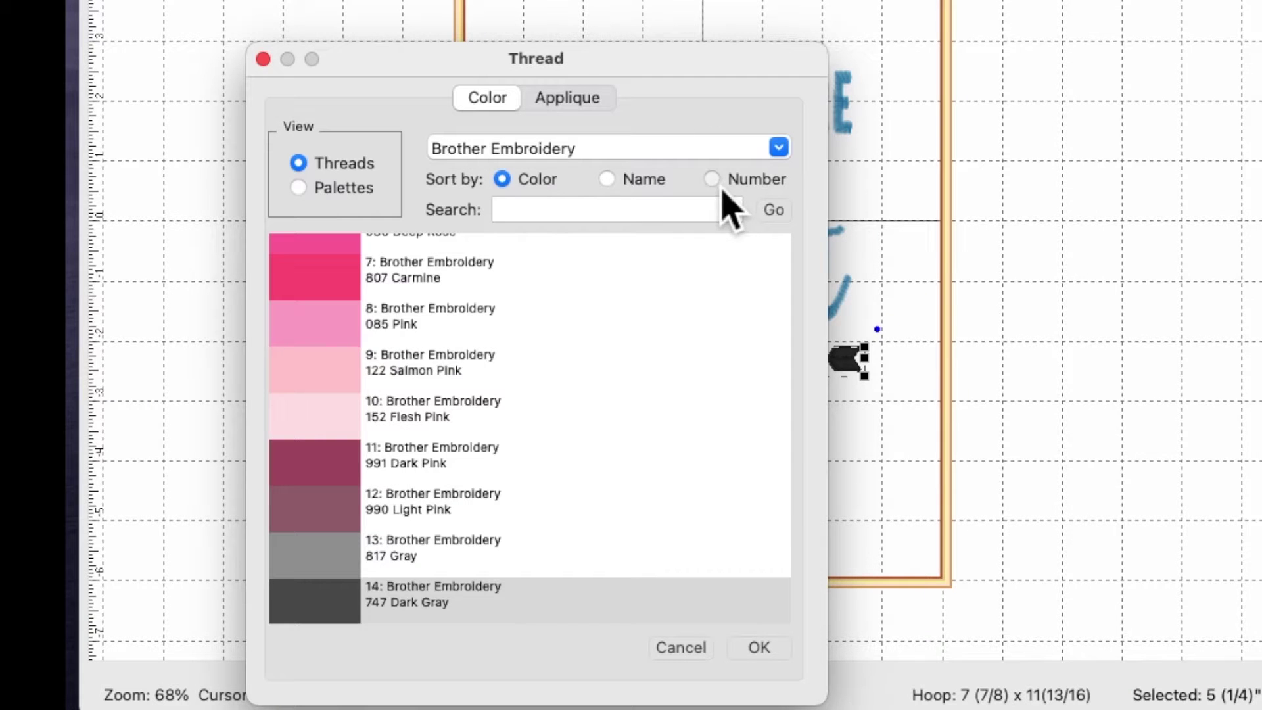
pyautogui.click(512, 365)
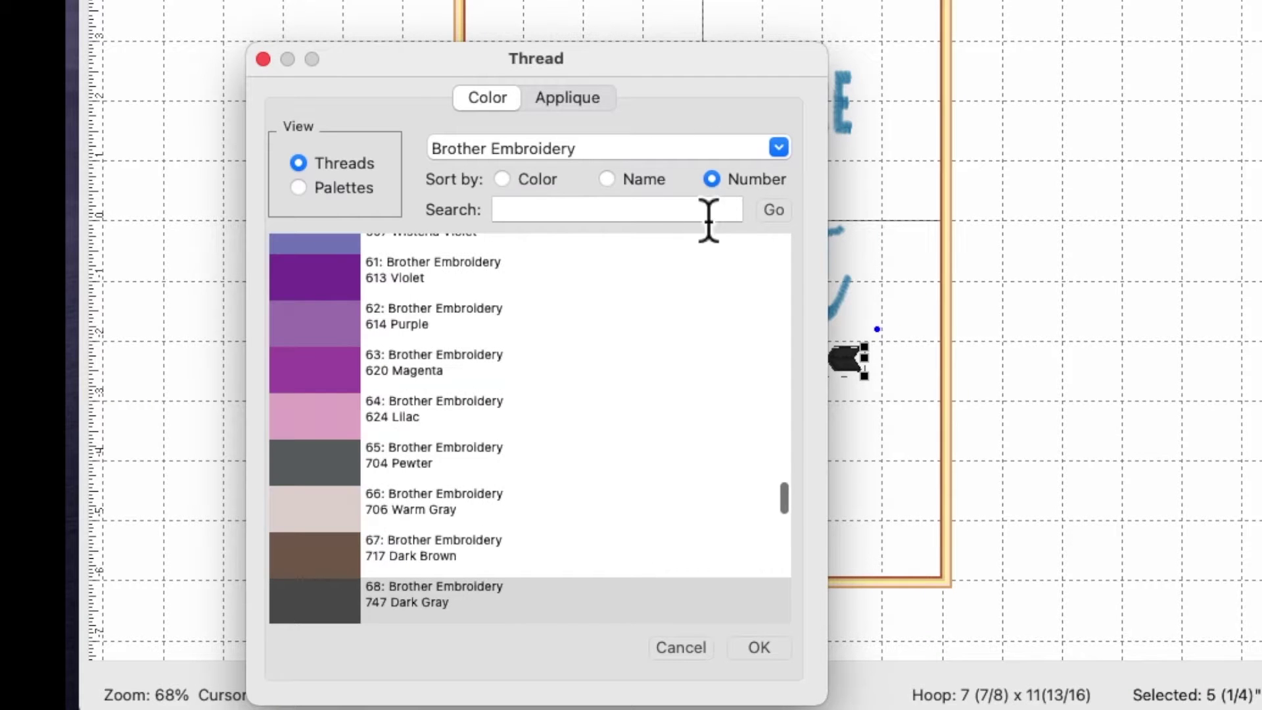
pyautogui.click(606, 226)
pyautogui.write('019')
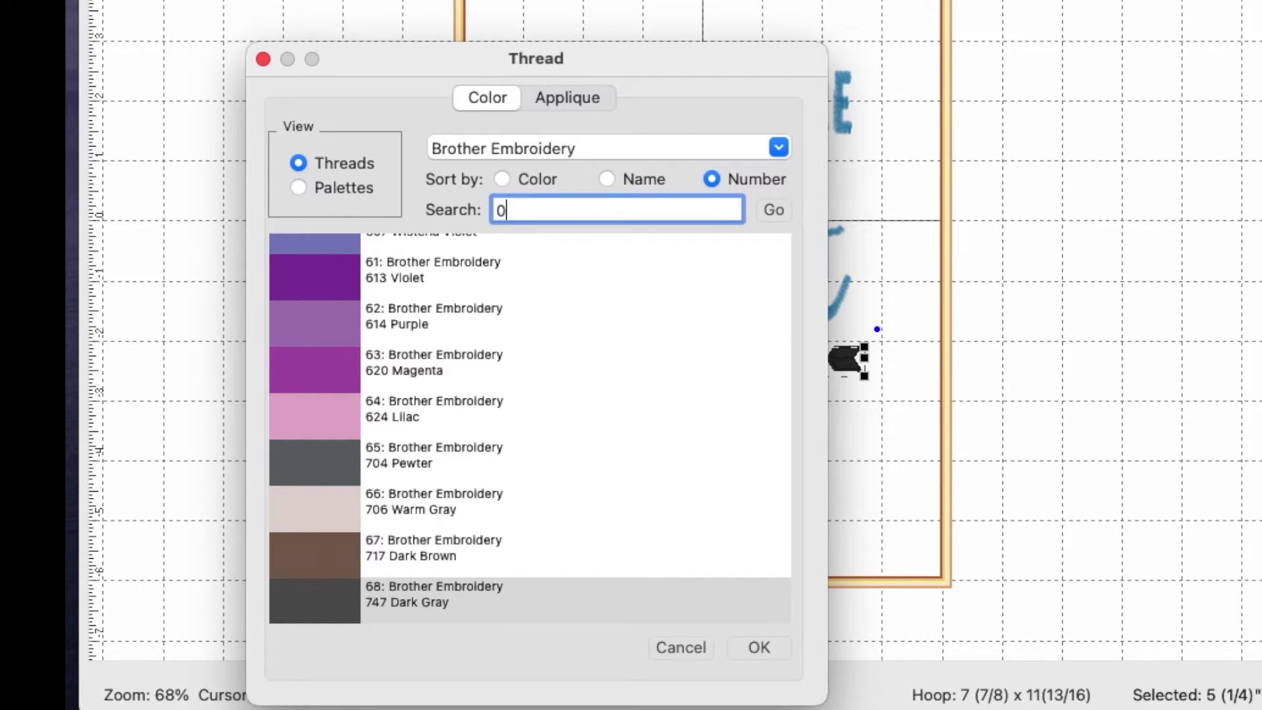
pyautogui.click(780, 211)
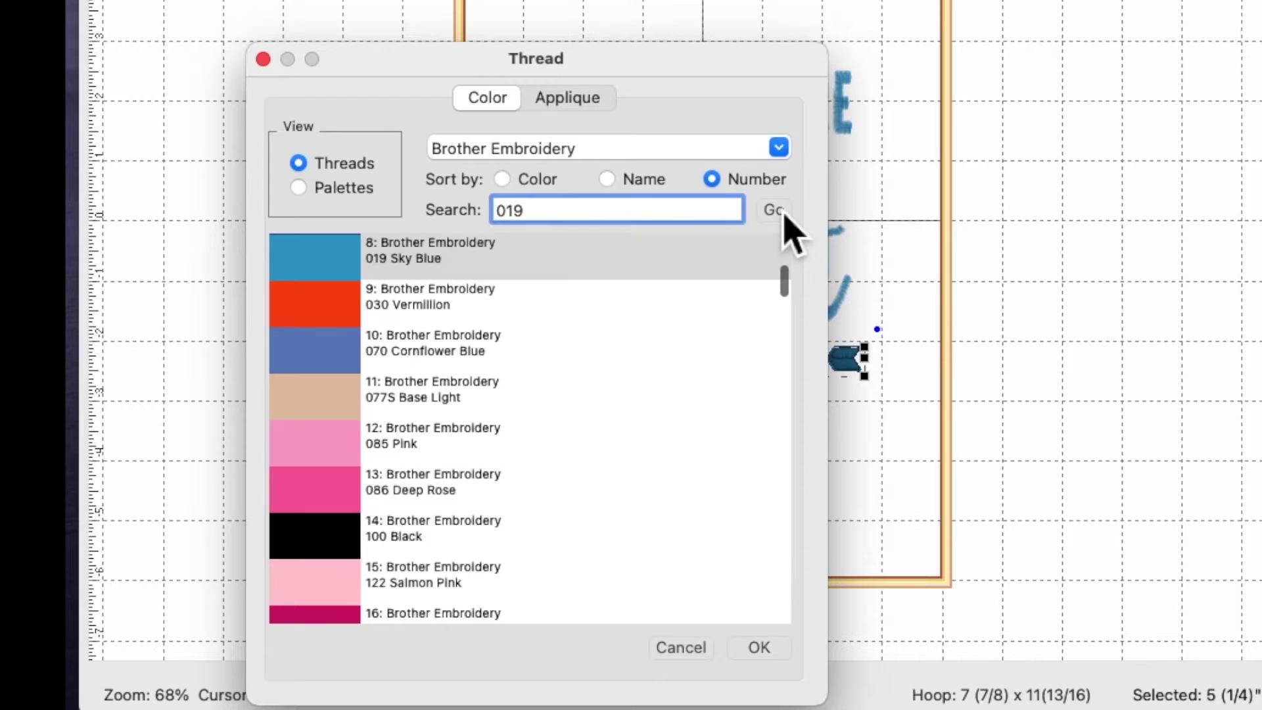
pyautogui.click(335, 266)
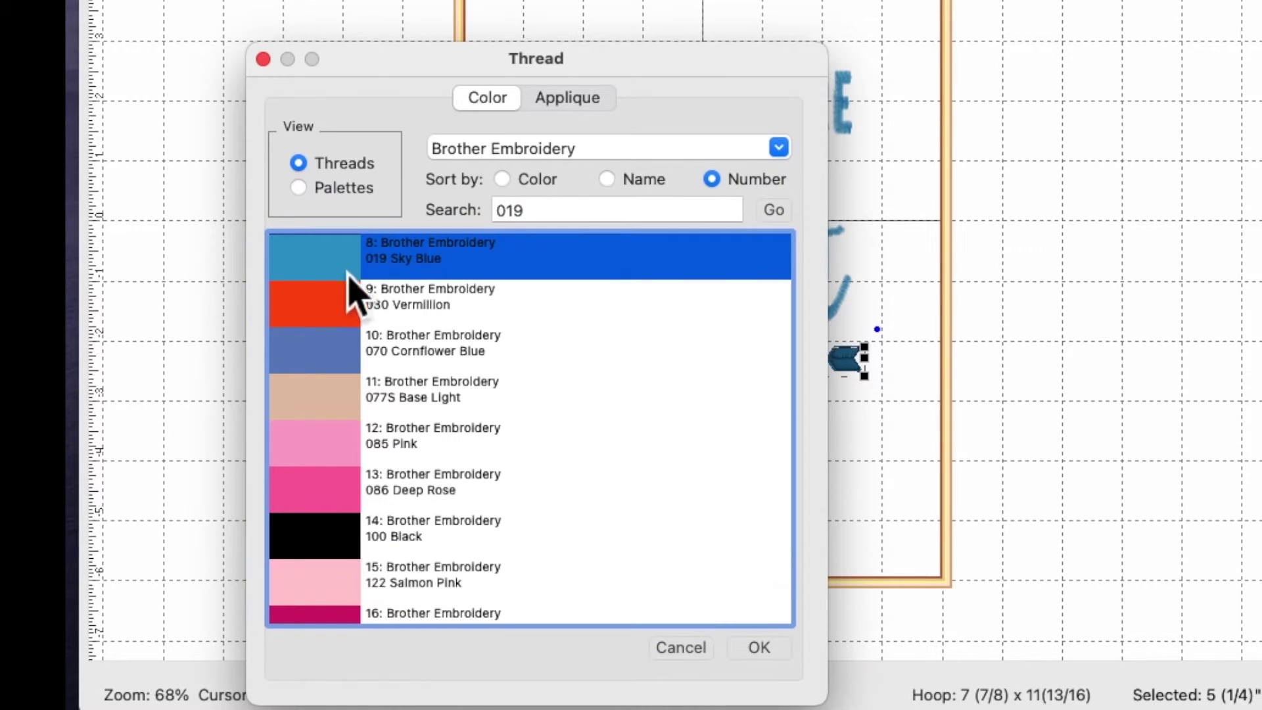
pyautogui.click(755, 647)
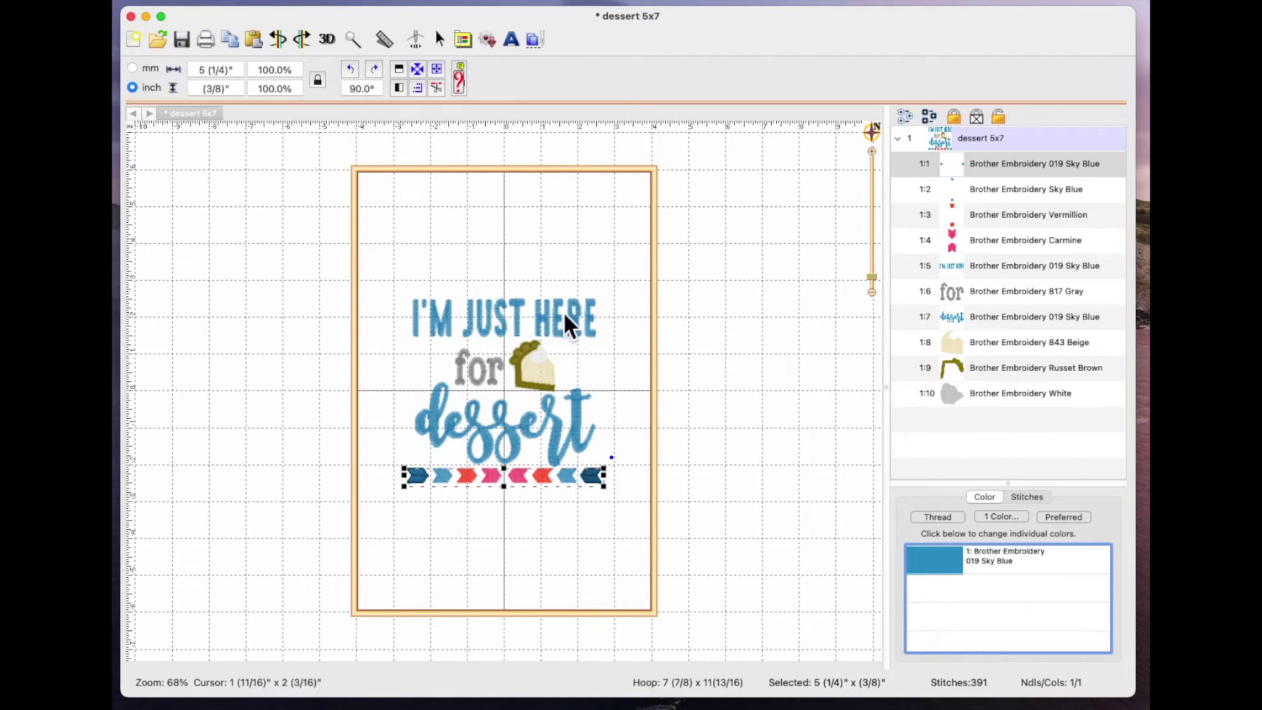
# - Search the threads for white and recolour the Sky Blue arrows in segment 1:2 with 001 Polar White
pyautogui.click(991, 191)
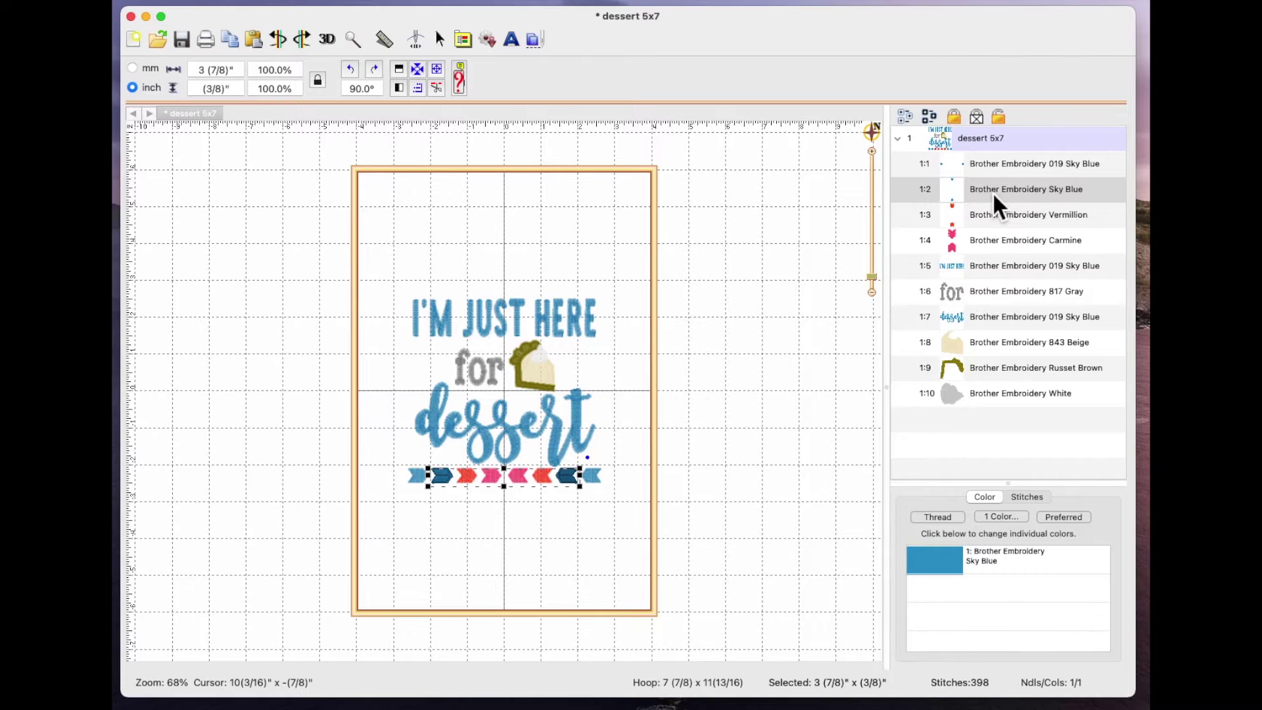
pyautogui.click(972, 559)
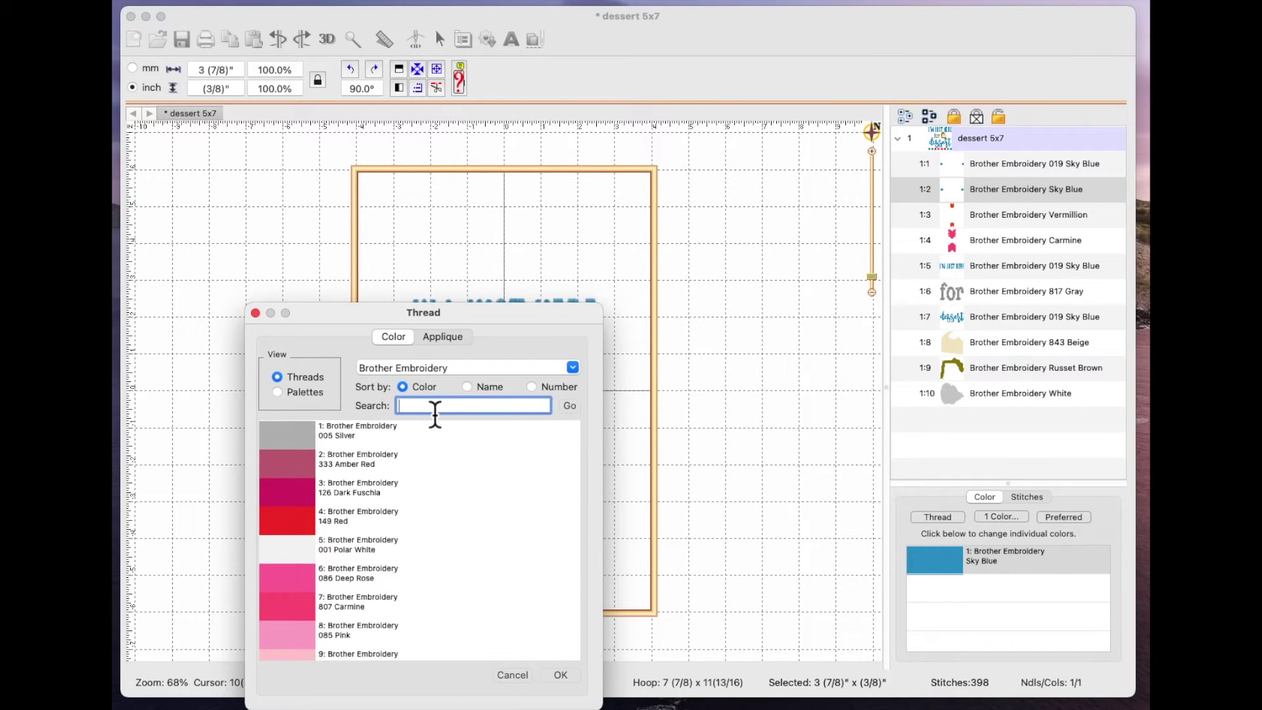
pyautogui.write('white')
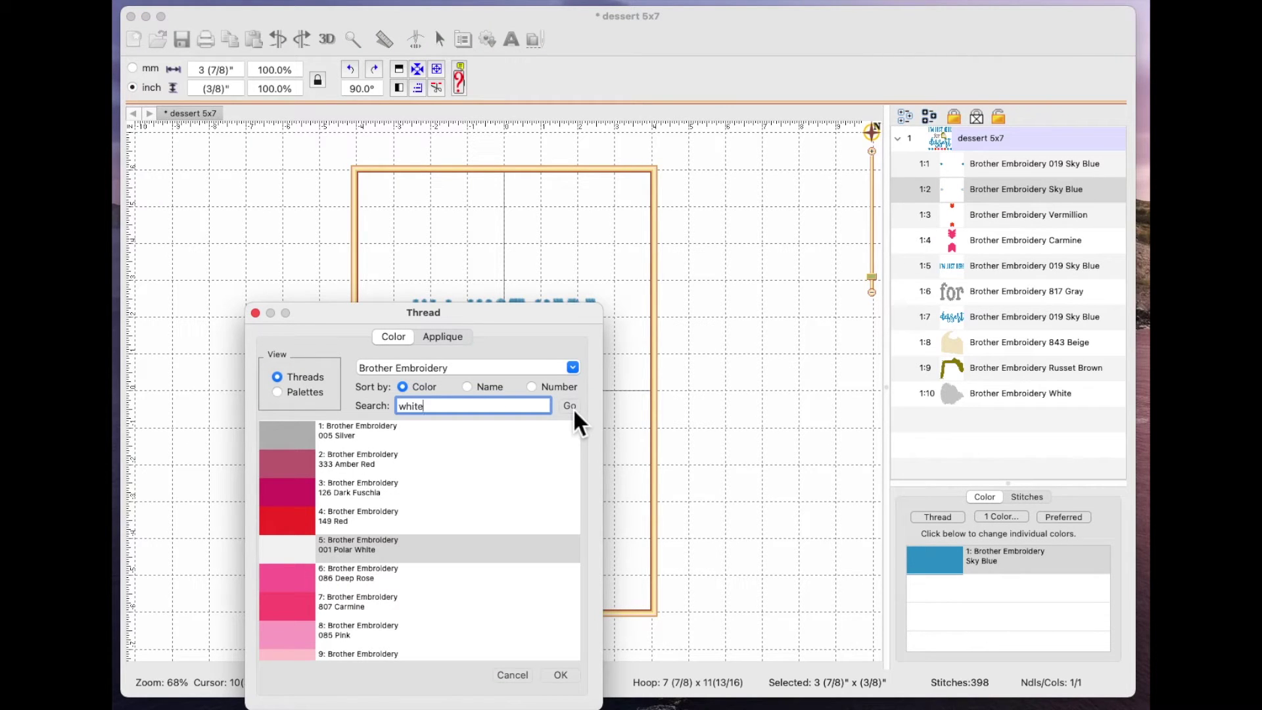
pyautogui.click(562, 675)
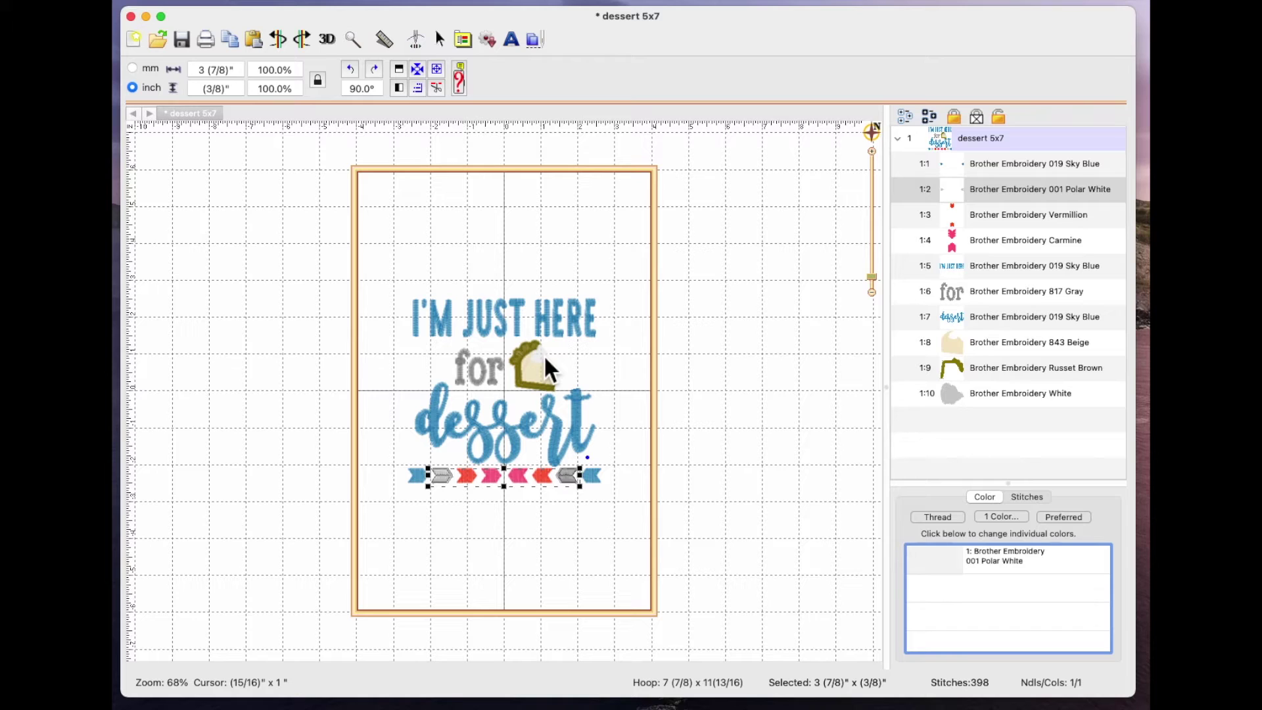
# - Recolour the pie's whipped cream in segment 1:10 with 001 Polar White, sorting threads by number and searching for 001
pyautogui.click(1004, 394)
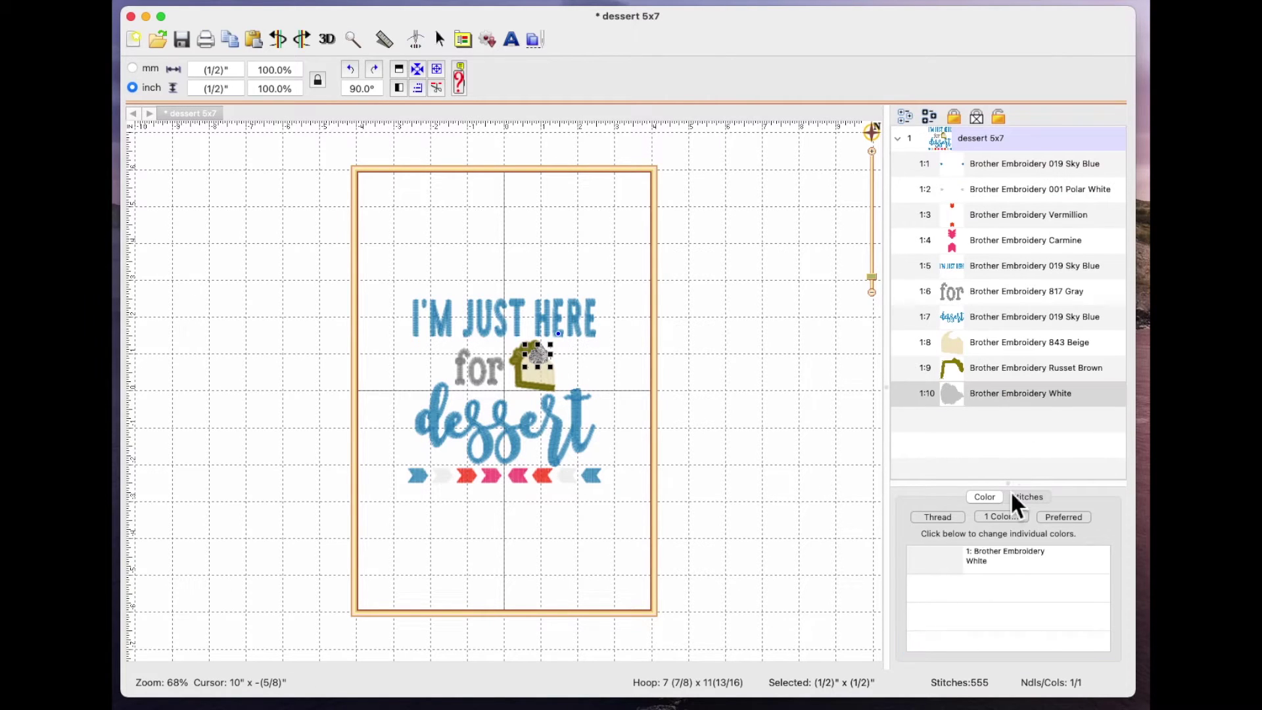
pyautogui.click(955, 559)
pyautogui.click(480, 118)
pyautogui.click(553, 96)
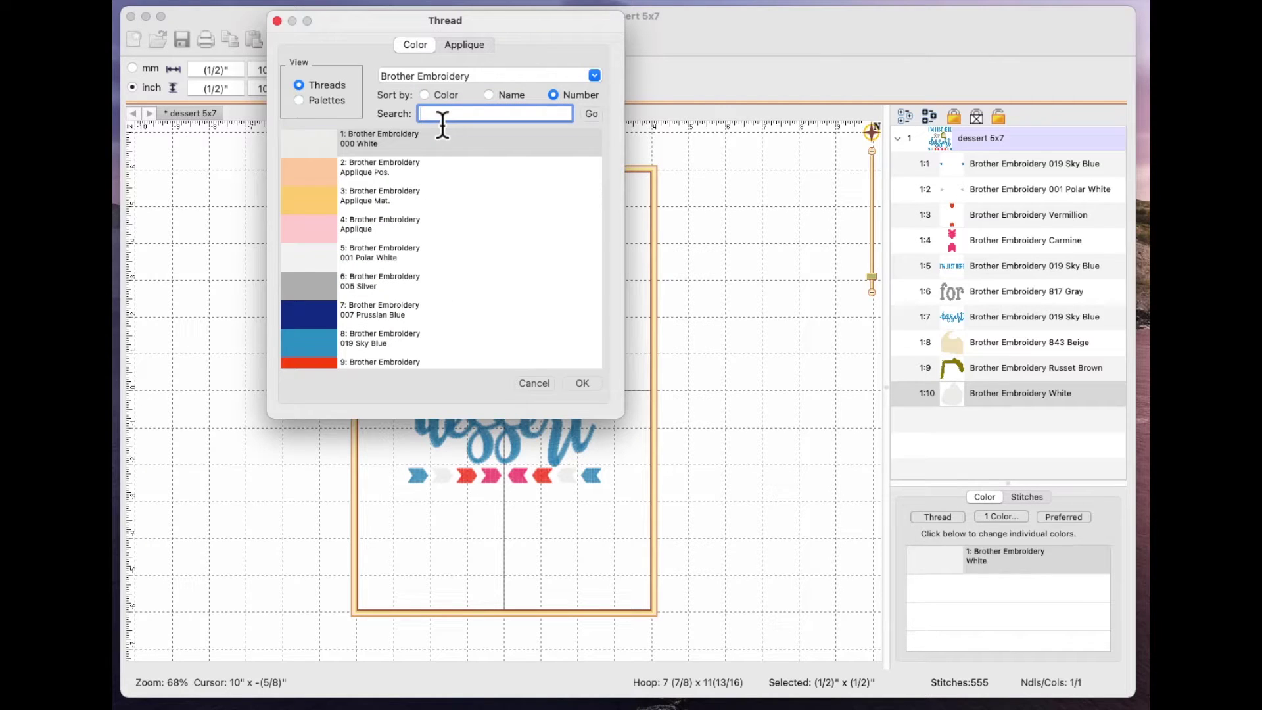
pyautogui.write('001')
pyautogui.click(592, 114)
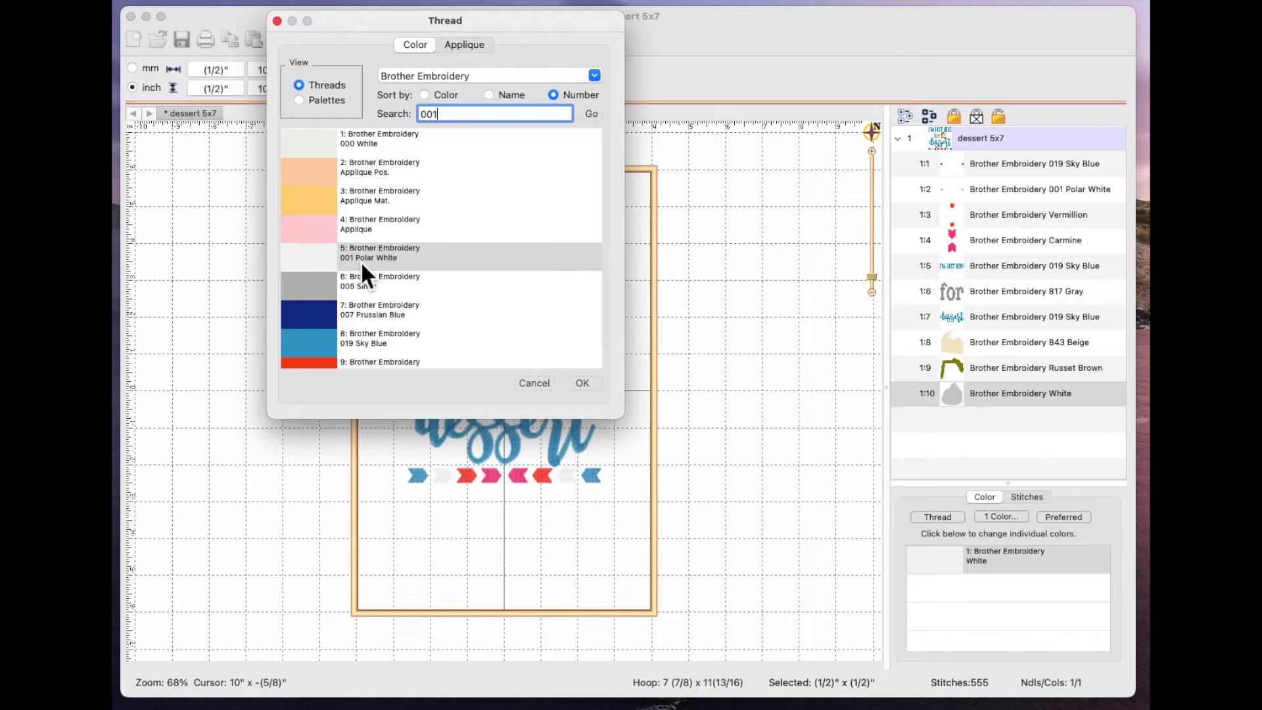
pyautogui.click(318, 256)
pyautogui.click(583, 384)
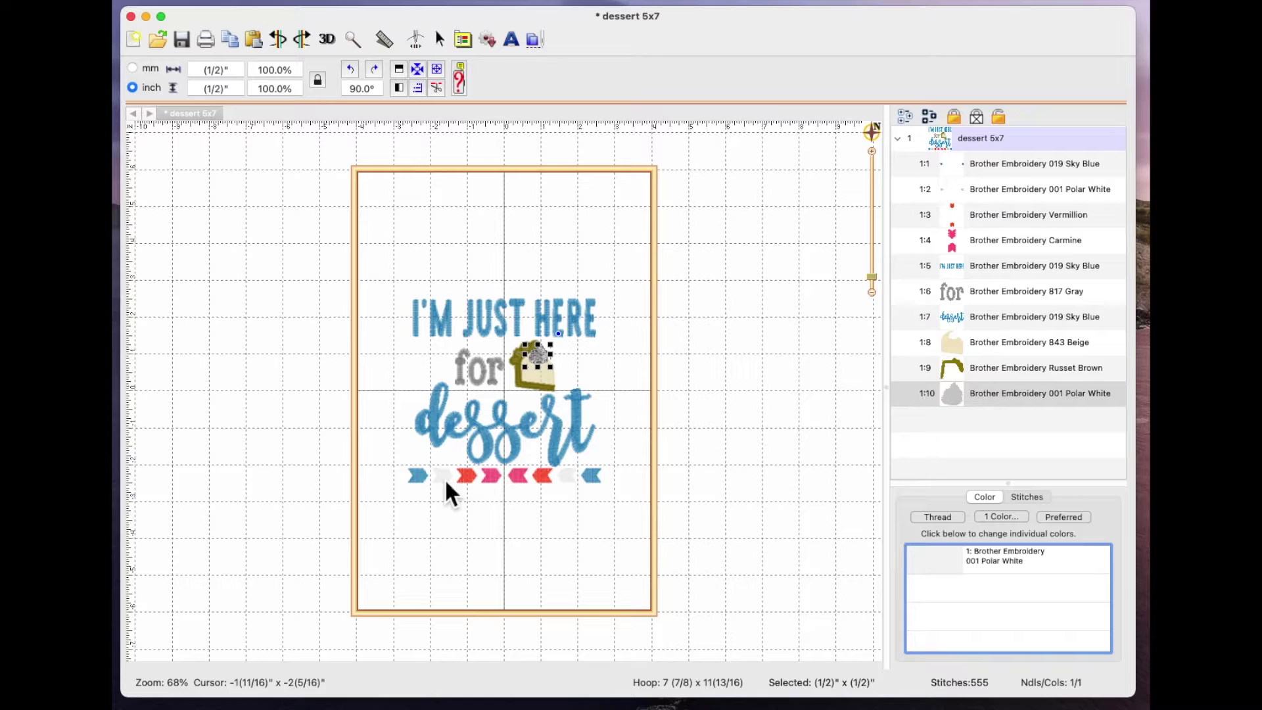
# - Recolour the Vermillion arrows in segment 1:3 with 817 Gray, sorting threads by number and searching for 817
pyautogui.click(984, 218)
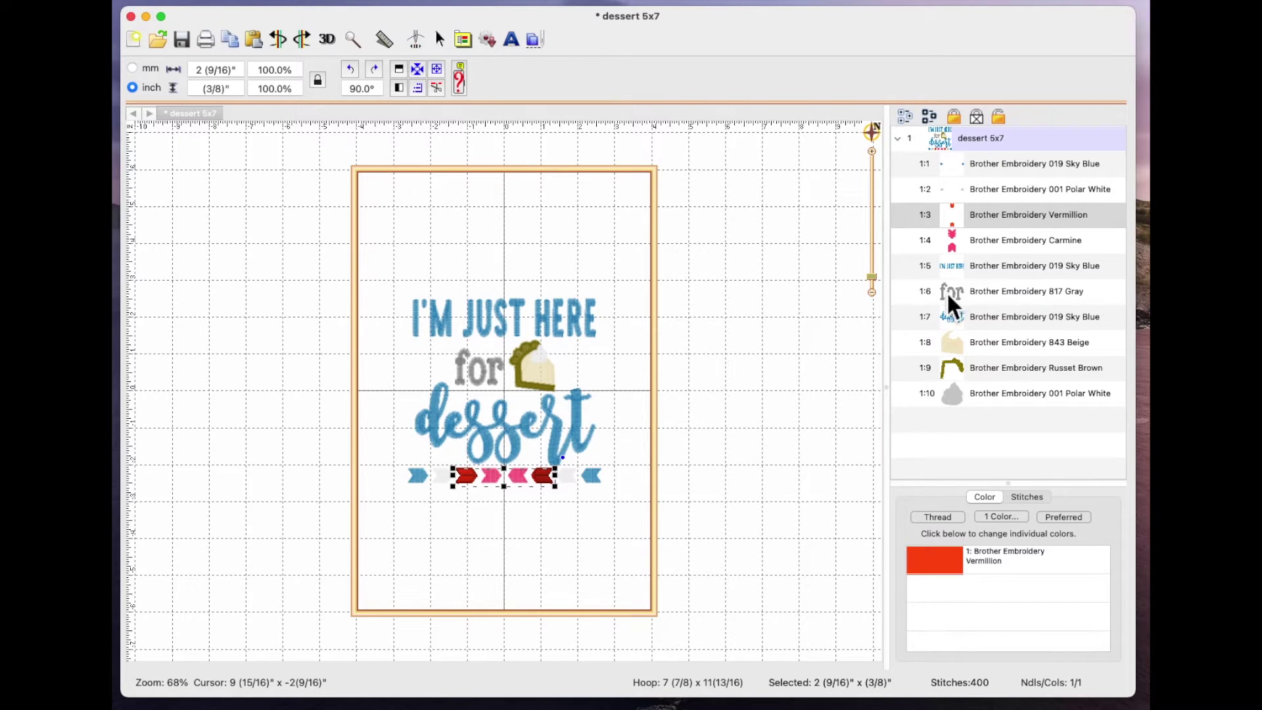
pyautogui.click(950, 564)
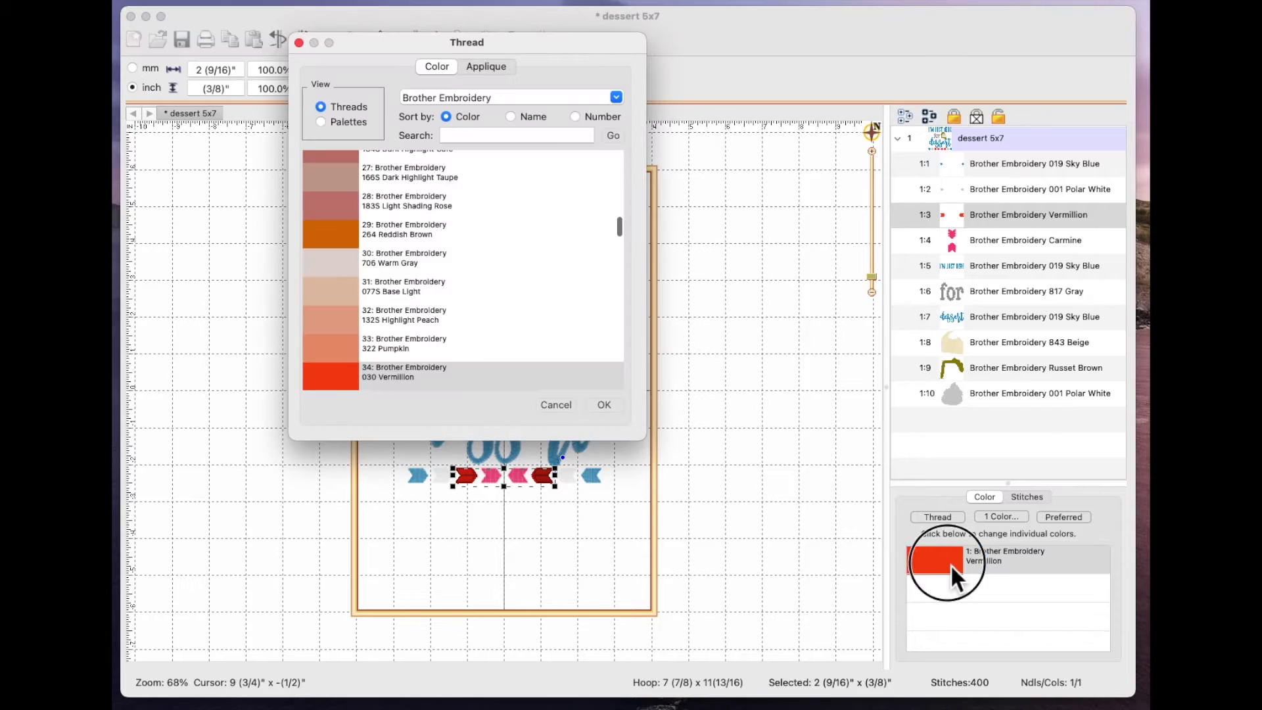
pyautogui.click(575, 116)
pyautogui.click(496, 139)
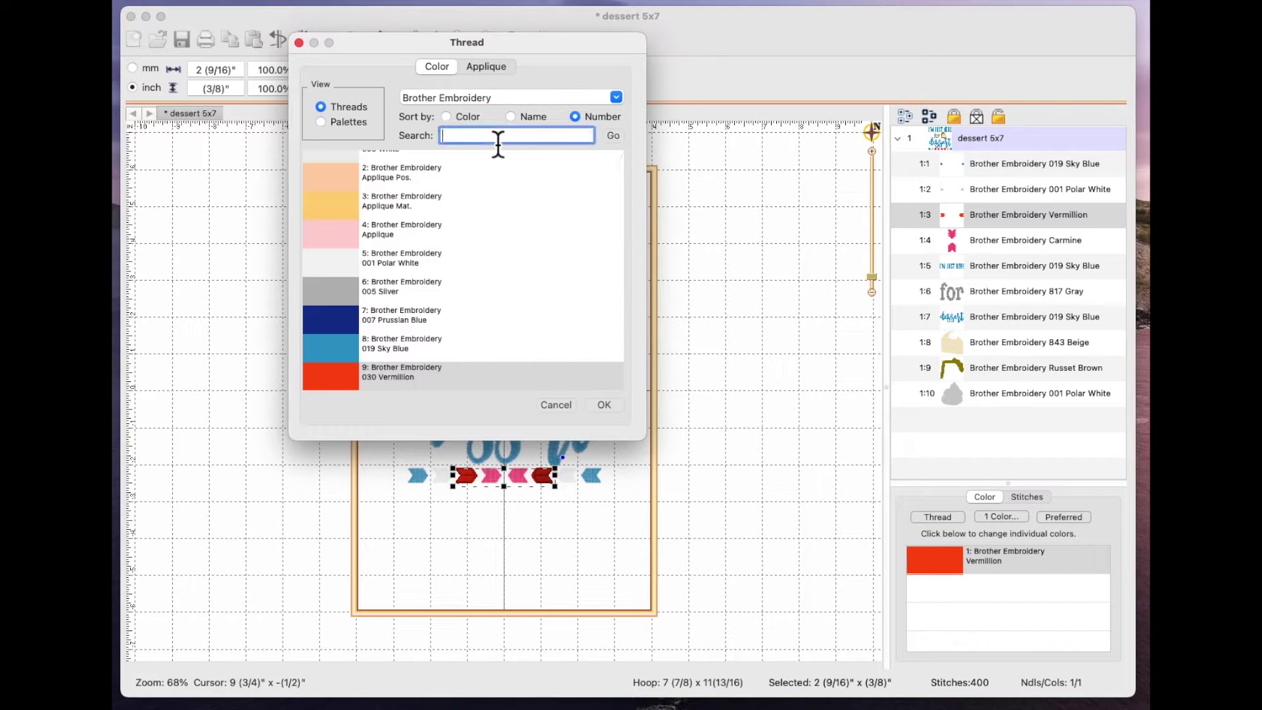
pyautogui.write('817')
pyautogui.click(616, 137)
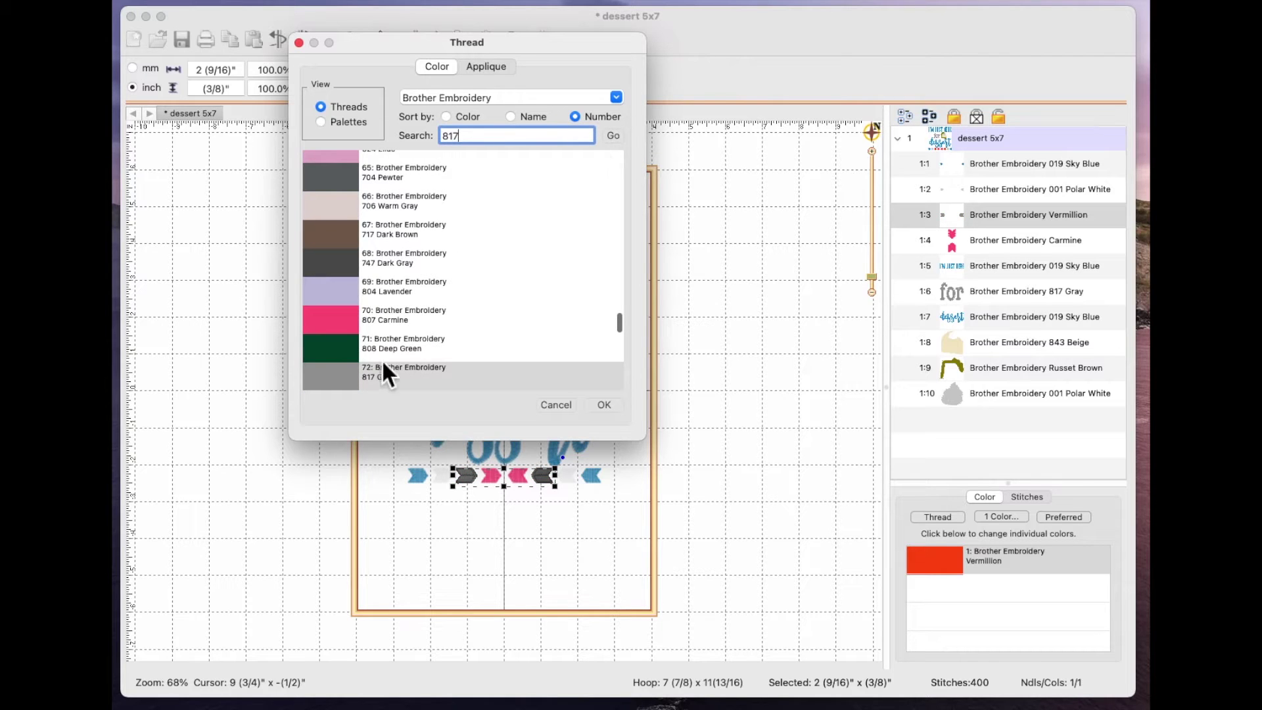
pyautogui.click(359, 371)
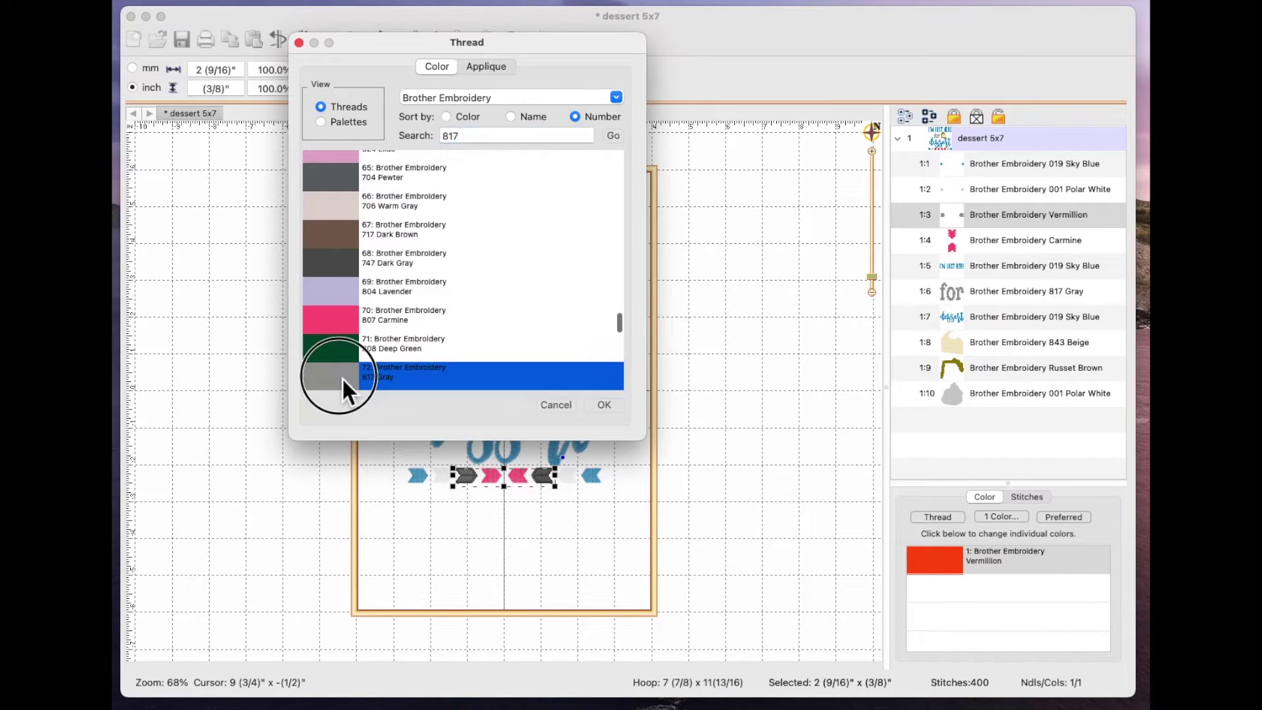
pyautogui.click(603, 404)
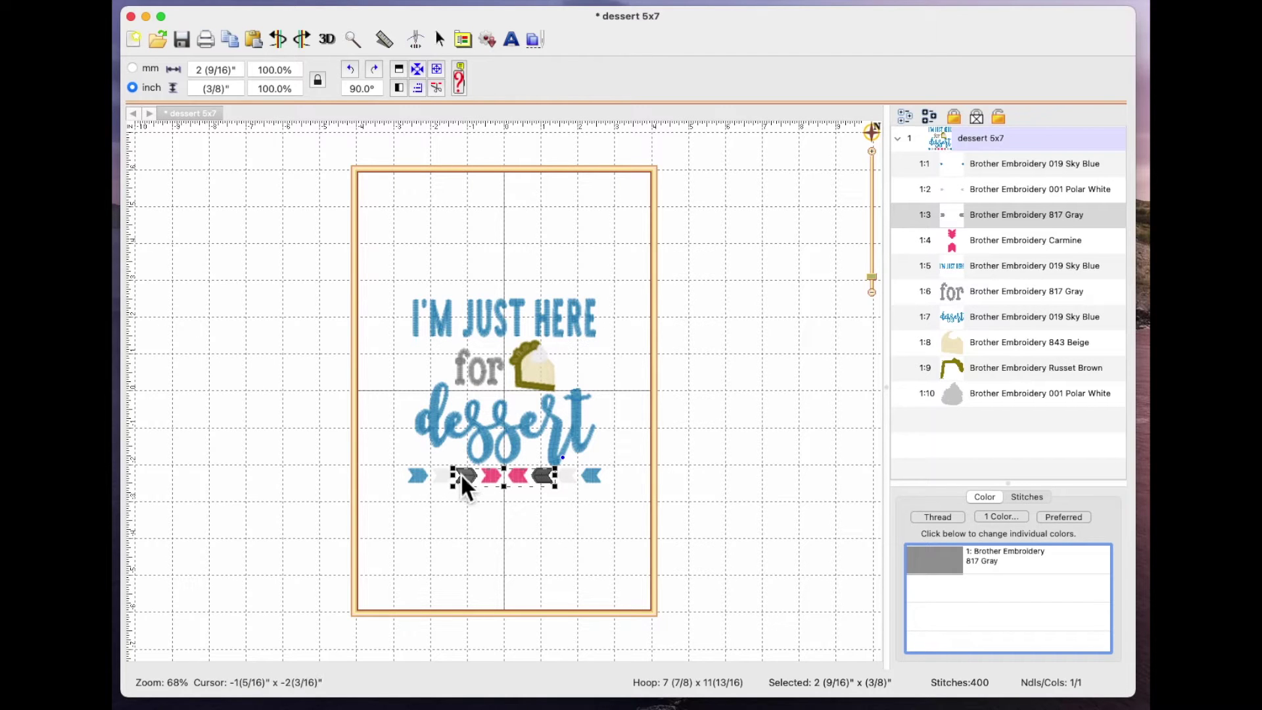
# - Recolour the two central Carmine arrows in segment 1:4 with 843 Beige, searching by number for 843, and deselect the segment
pyautogui.click(1003, 240)
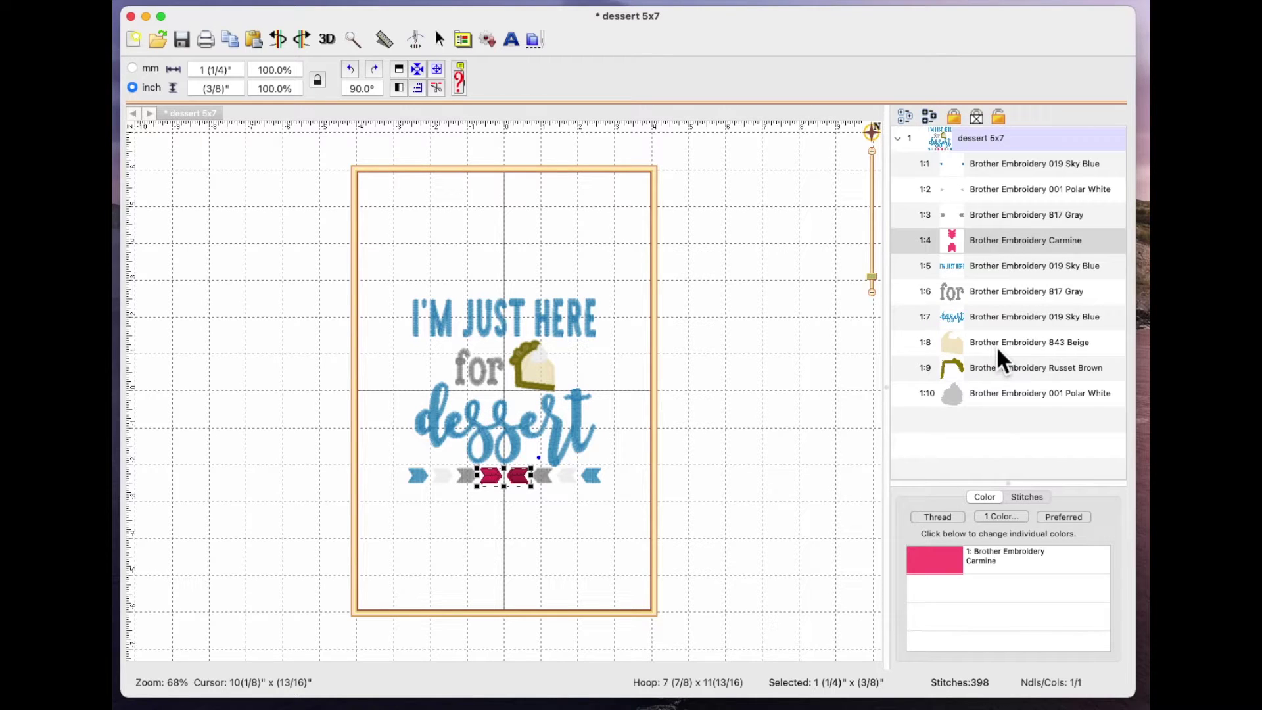
pyautogui.click(947, 563)
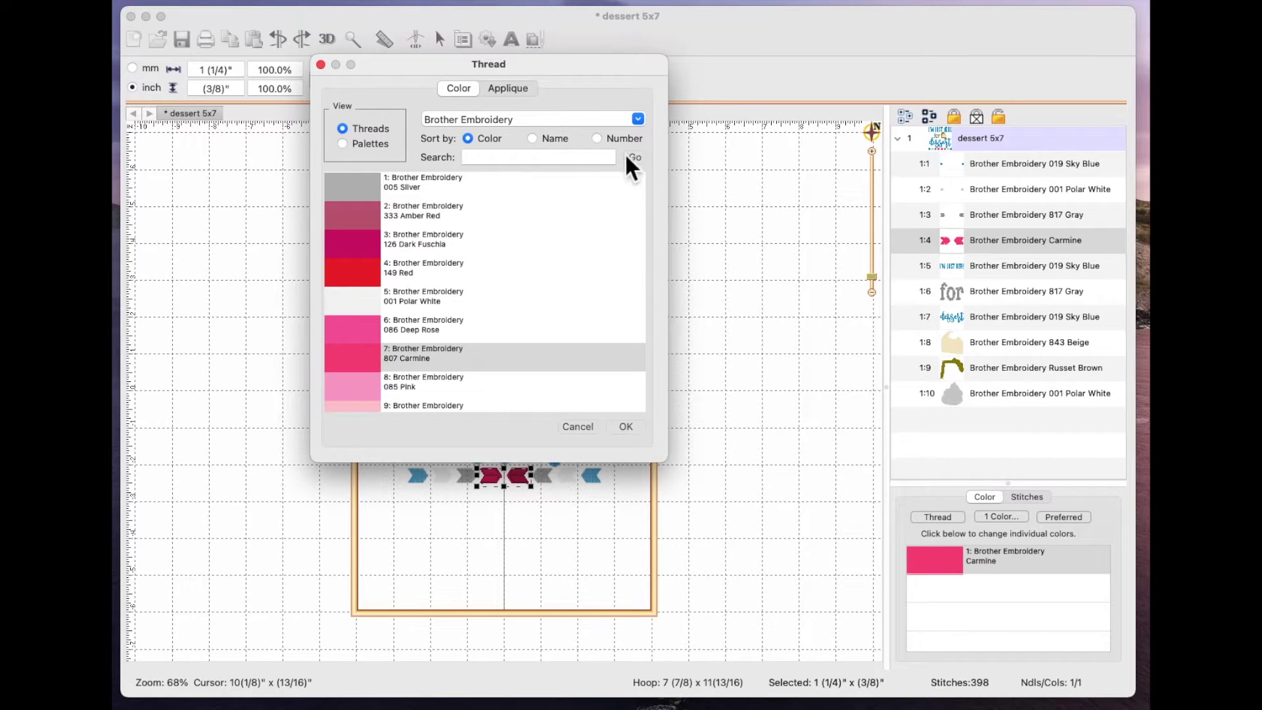
pyautogui.click(598, 138)
pyautogui.click(515, 157)
pyautogui.write('843')
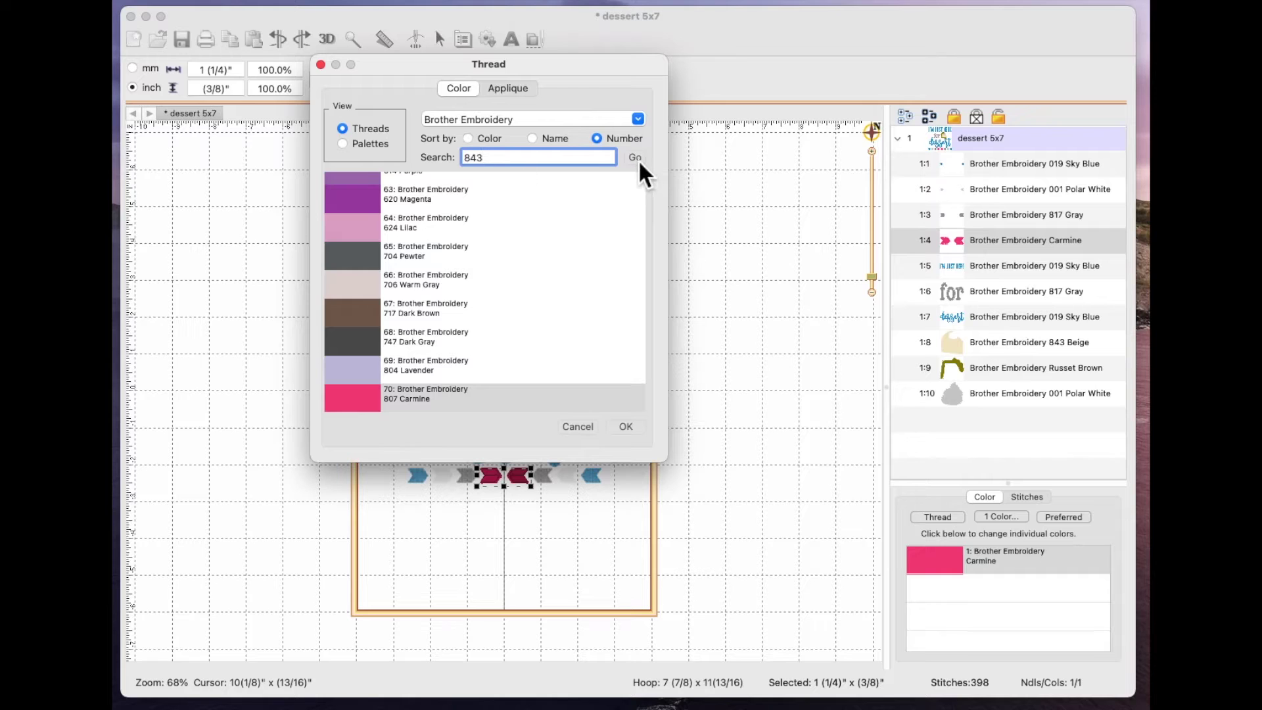
pyautogui.click(637, 160)
pyautogui.click(352, 400)
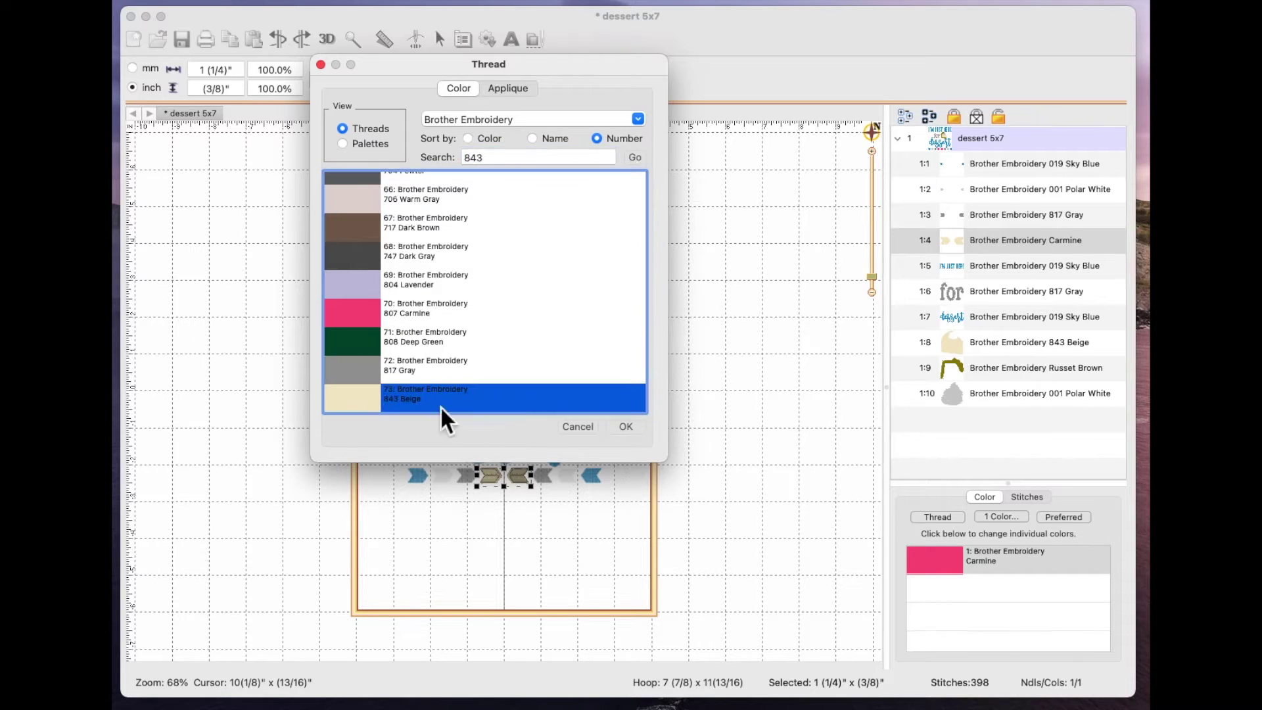
pyautogui.click(626, 427)
pyautogui.click(702, 449)
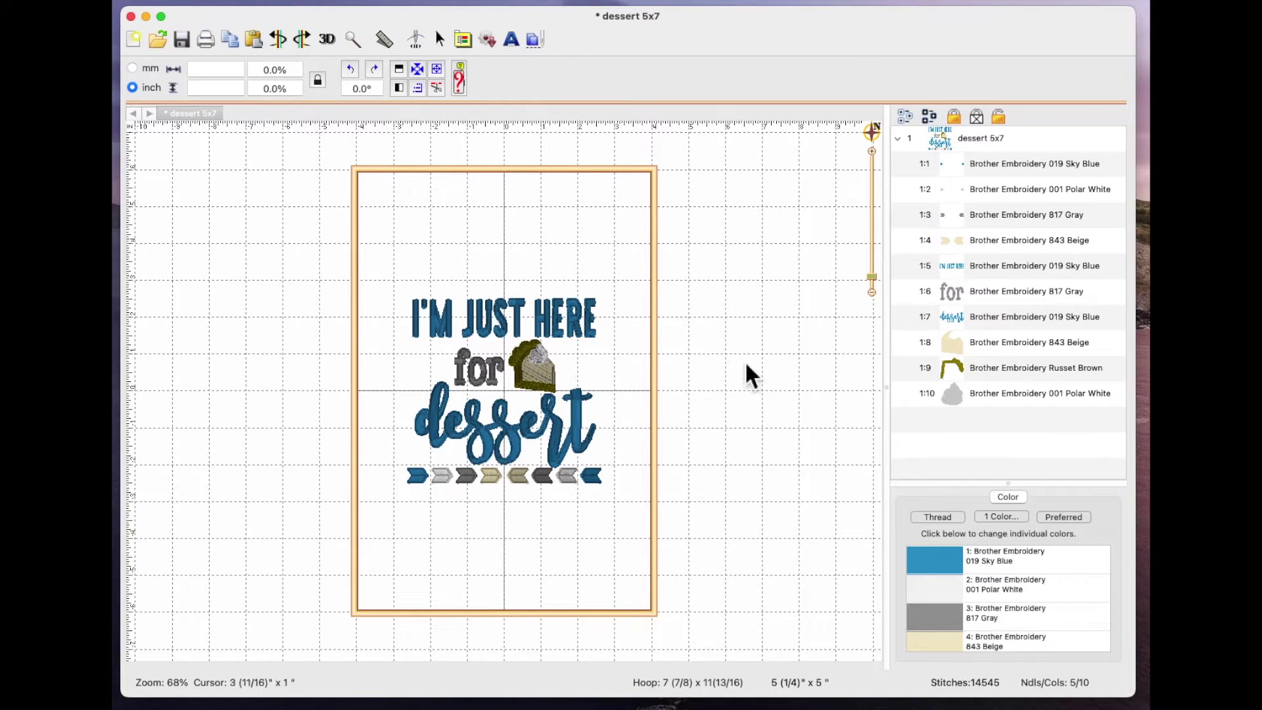
# - Enlarge the colour list and examine the design's thread sequence for repeated colours
pyautogui.scroll(-2, 1004, 578)
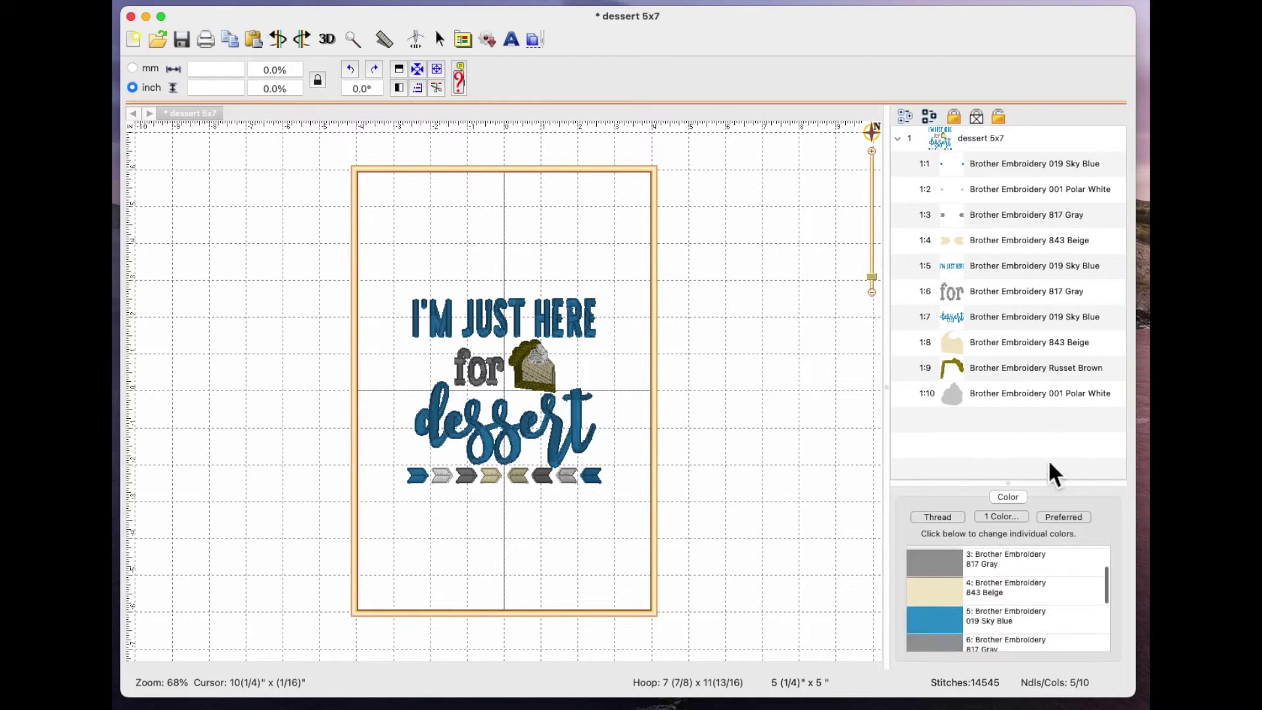
pyautogui.moveTo(1019, 490); pyautogui.dragTo(1006, 425)
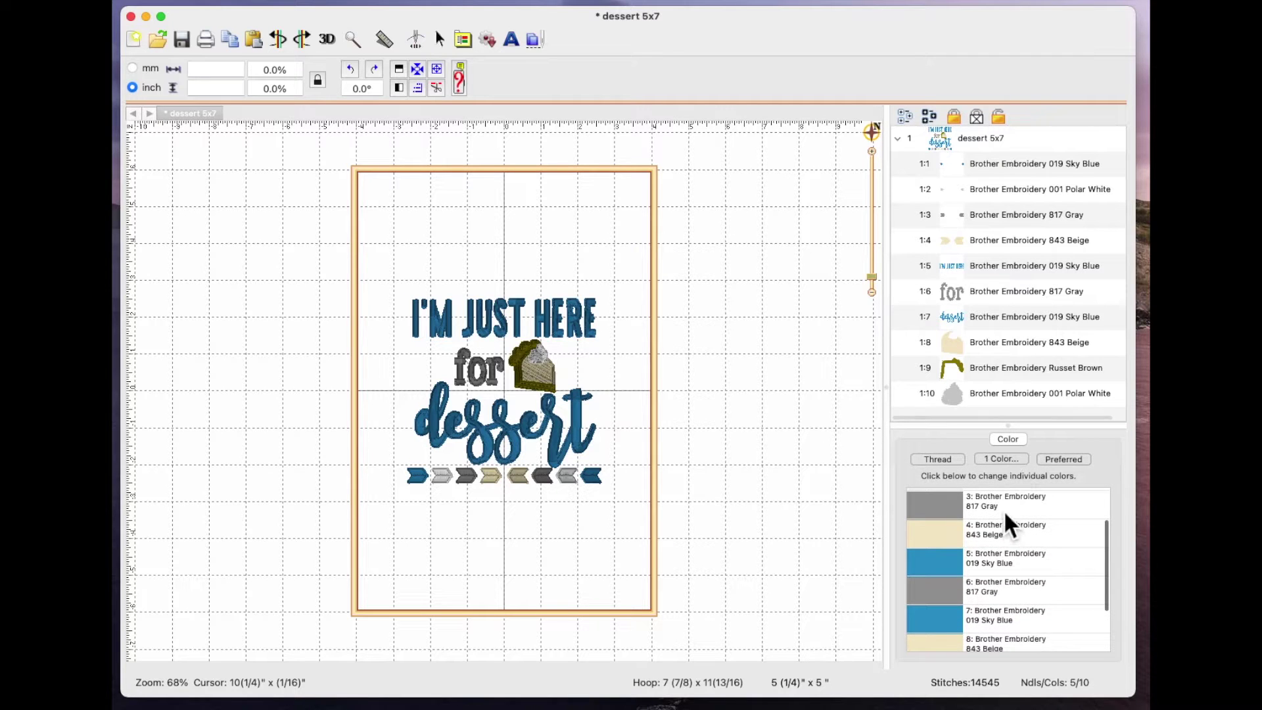
pyautogui.scroll(-3, 1003, 510)
pyautogui.scroll(5, 1003, 510)
pyautogui.scroll(-2, 972, 545)
pyautogui.scroll(3, 963, 619)
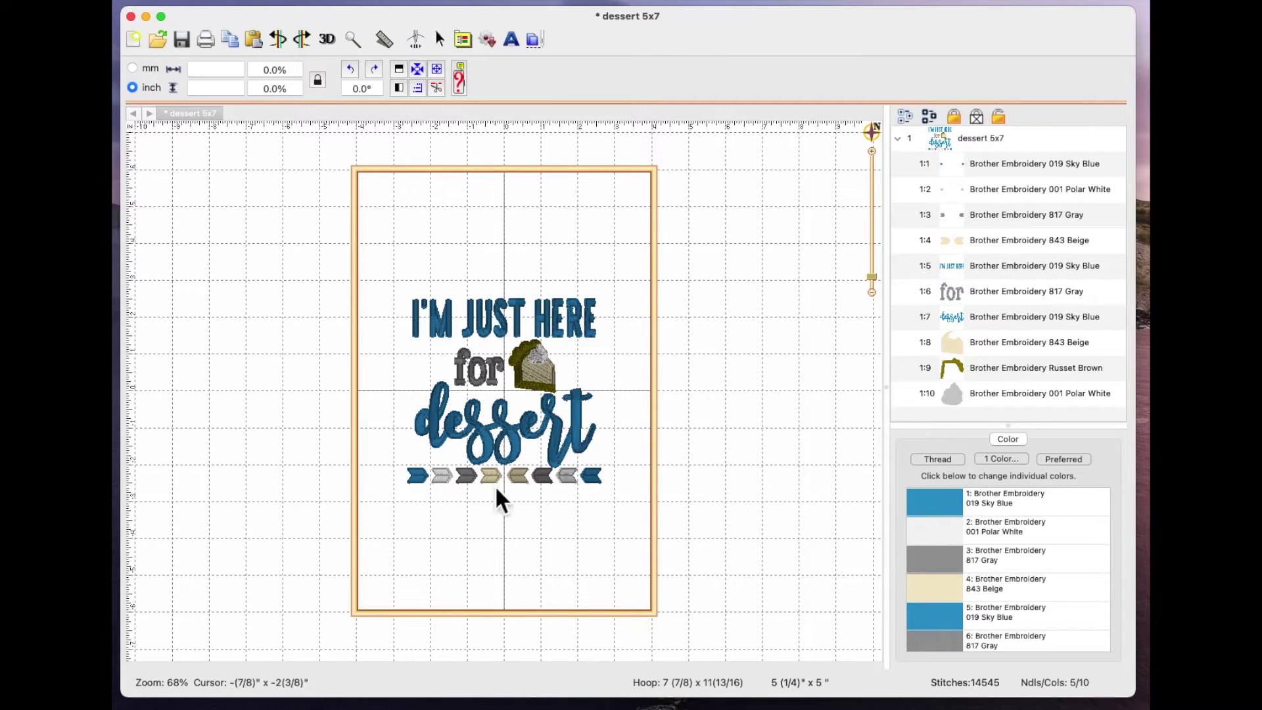
# - Select the whole dessert 5x7 design and run Color Sort on it
pyautogui.moveTo(376, 253); pyautogui.dragTo(704, 581)
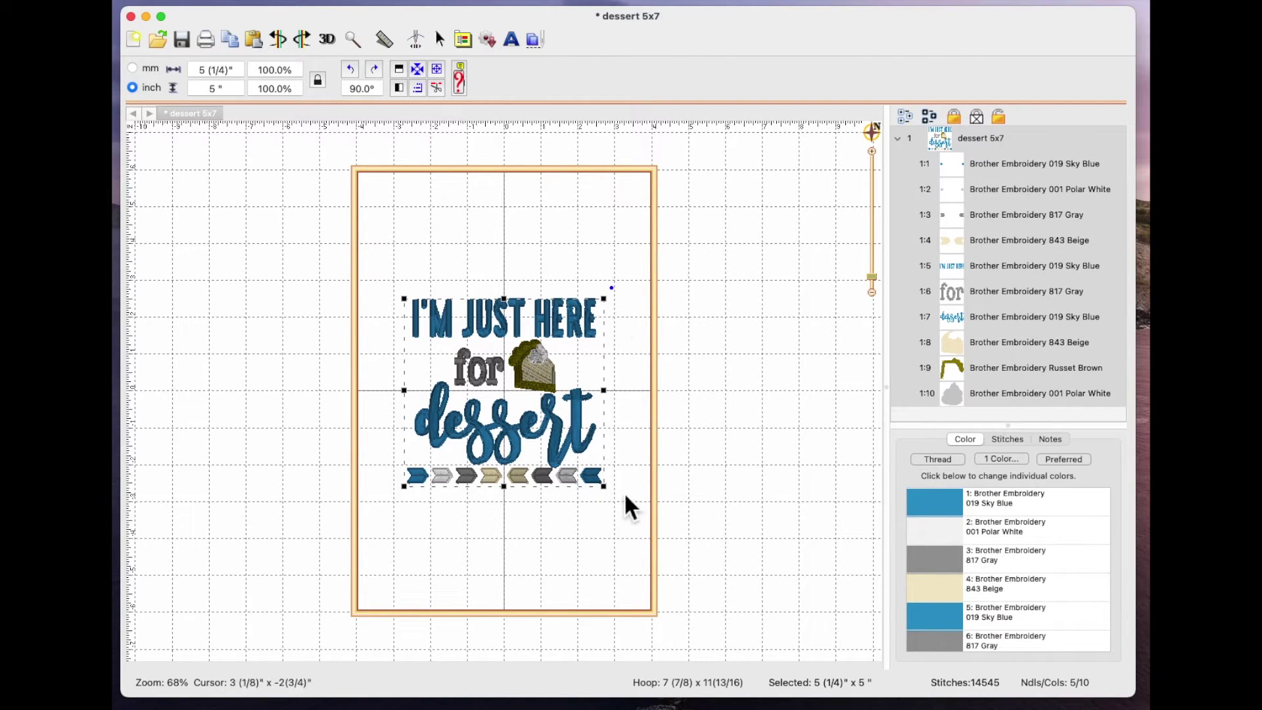
pyautogui.click(808, 180)
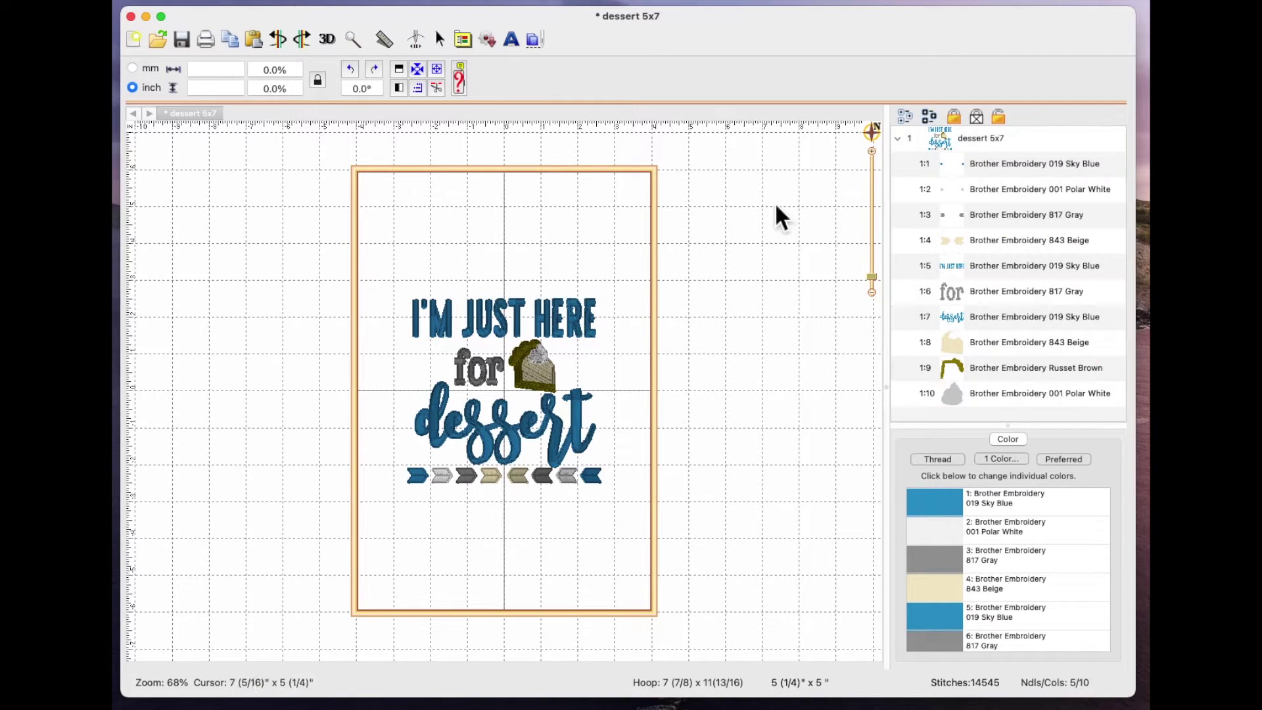
pyautogui.click(946, 140)
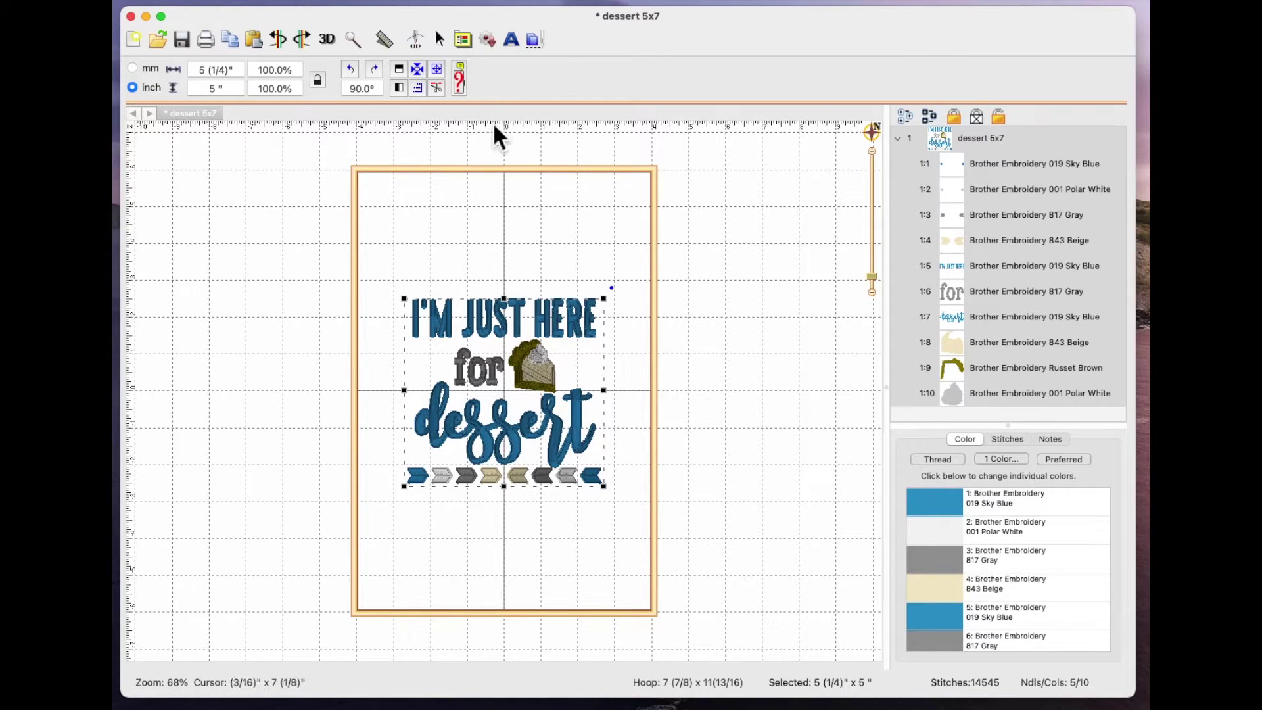
pyautogui.click(161, 2)
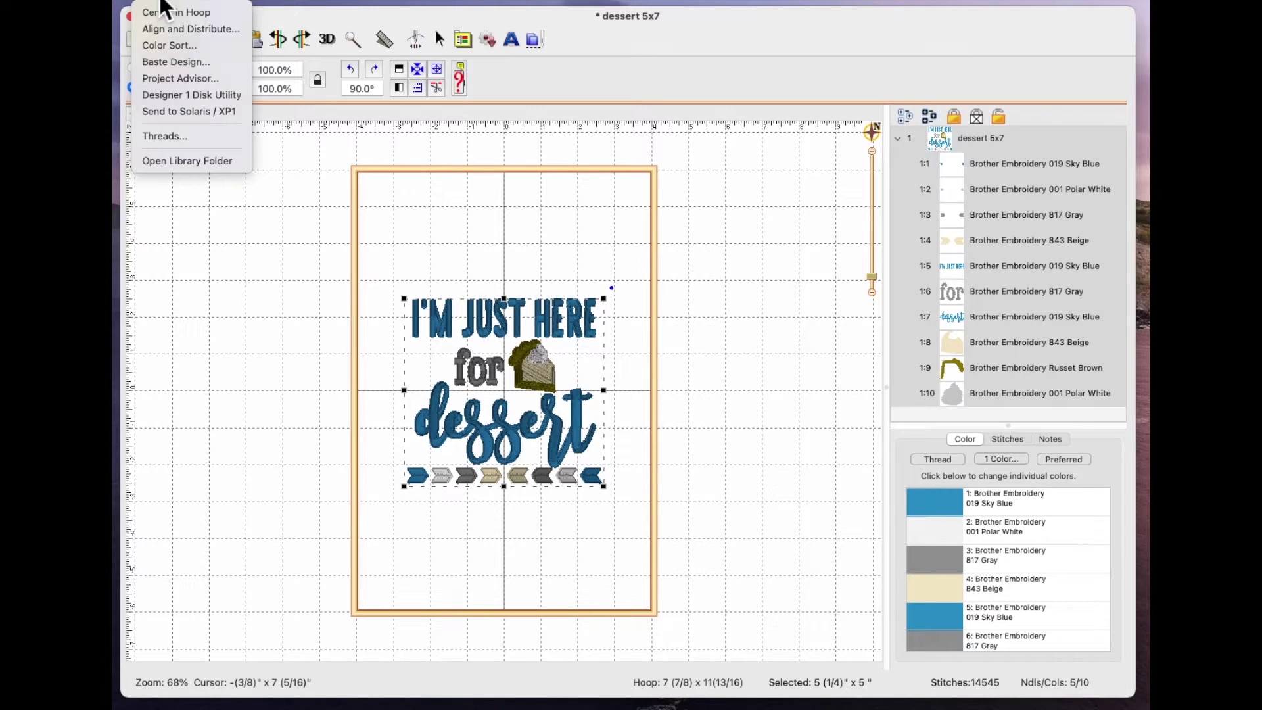
pyautogui.click(168, 45)
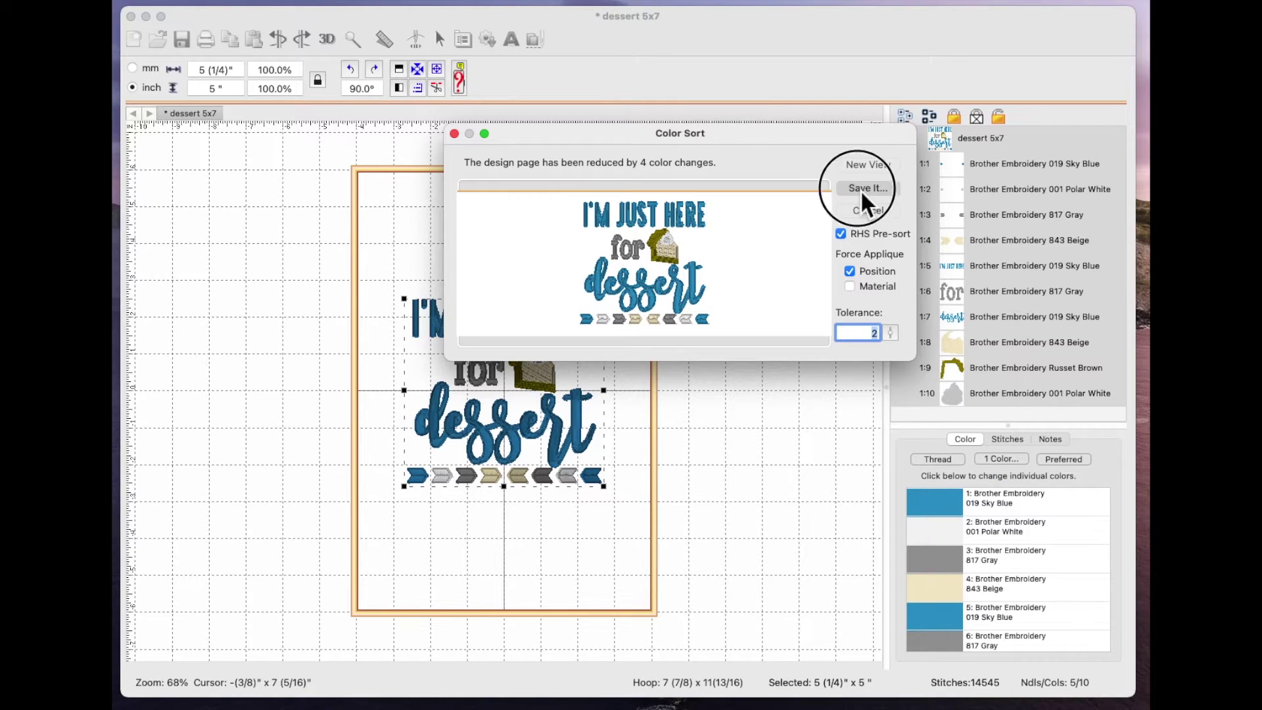
# - Save the colour-sorted design to the Desktop as Desert-Sorted-5x7.pes
pyautogui.click(861, 189)
pyautogui.click(685, 141)
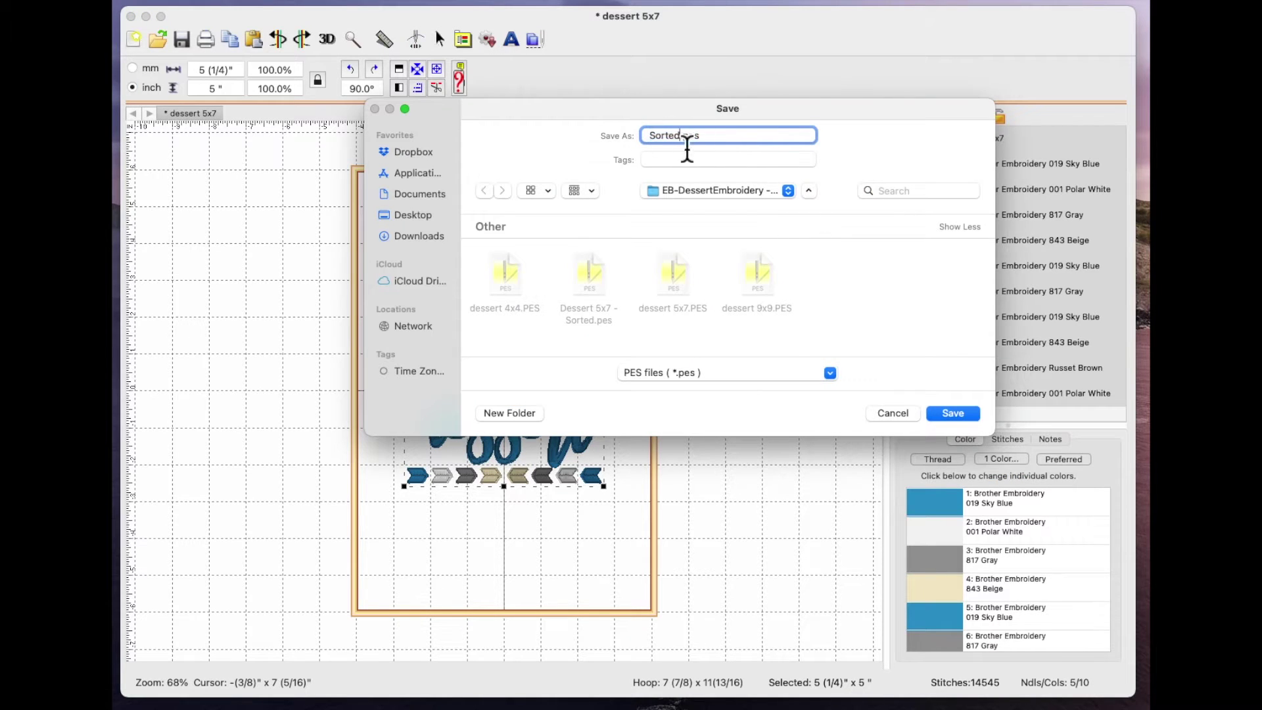
pyautogui.hotkey('alt', 'BackSpace')
pyautogui.write('Desert-Sorted-5x7.pe')
pyautogui.click(418, 215)
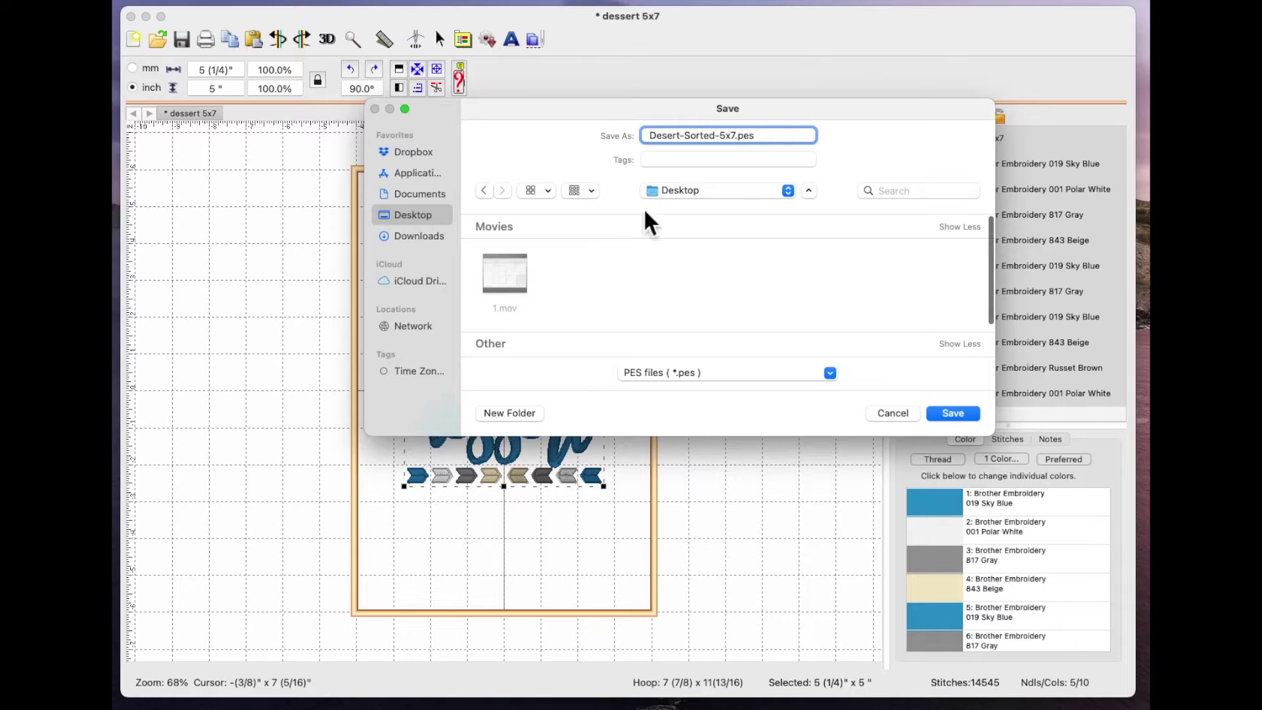
pyautogui.click(958, 414)
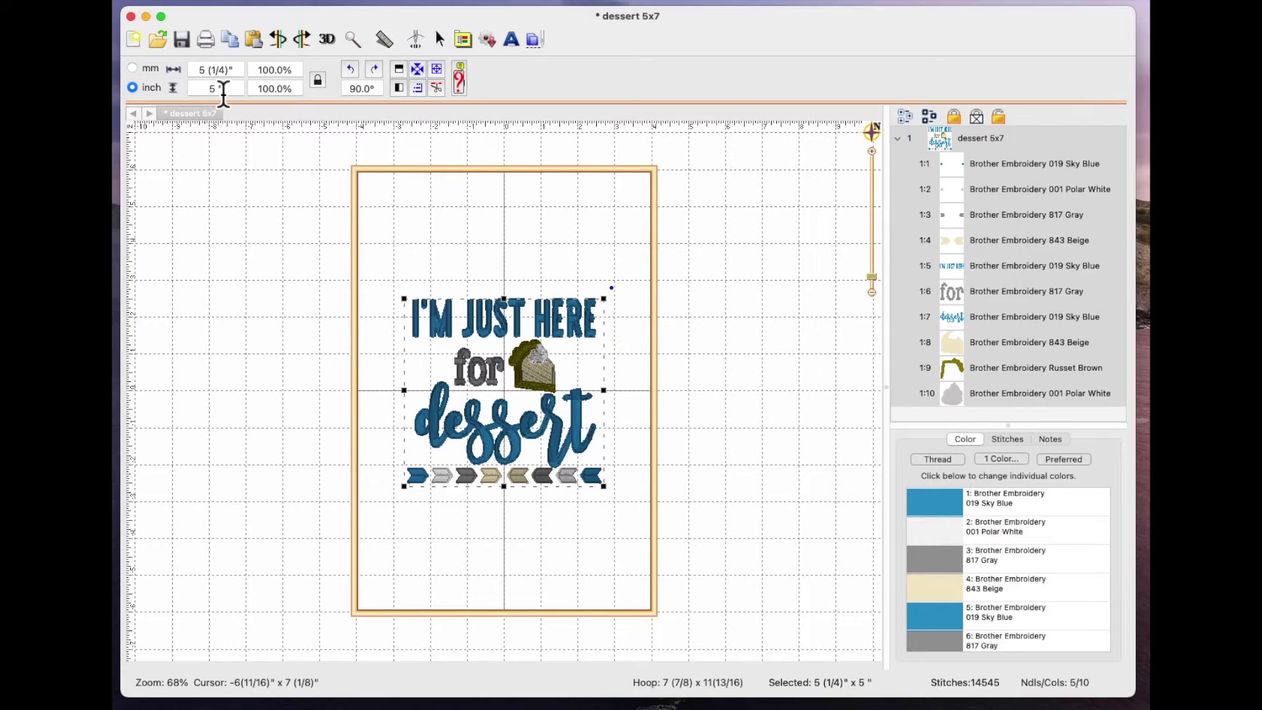
# - Open Desert-Sorted-5x7.pes from the Desktop in a new page and select the whole design
pyautogui.click(135, 40)
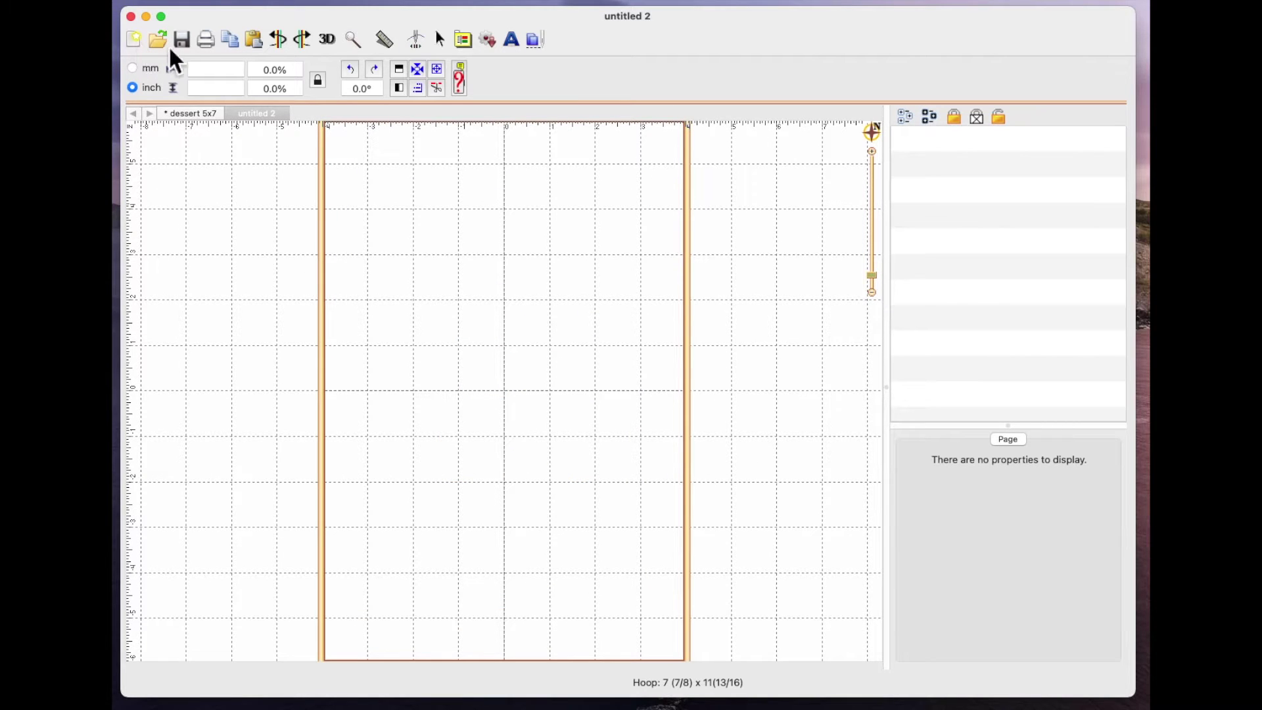
pyautogui.click(159, 40)
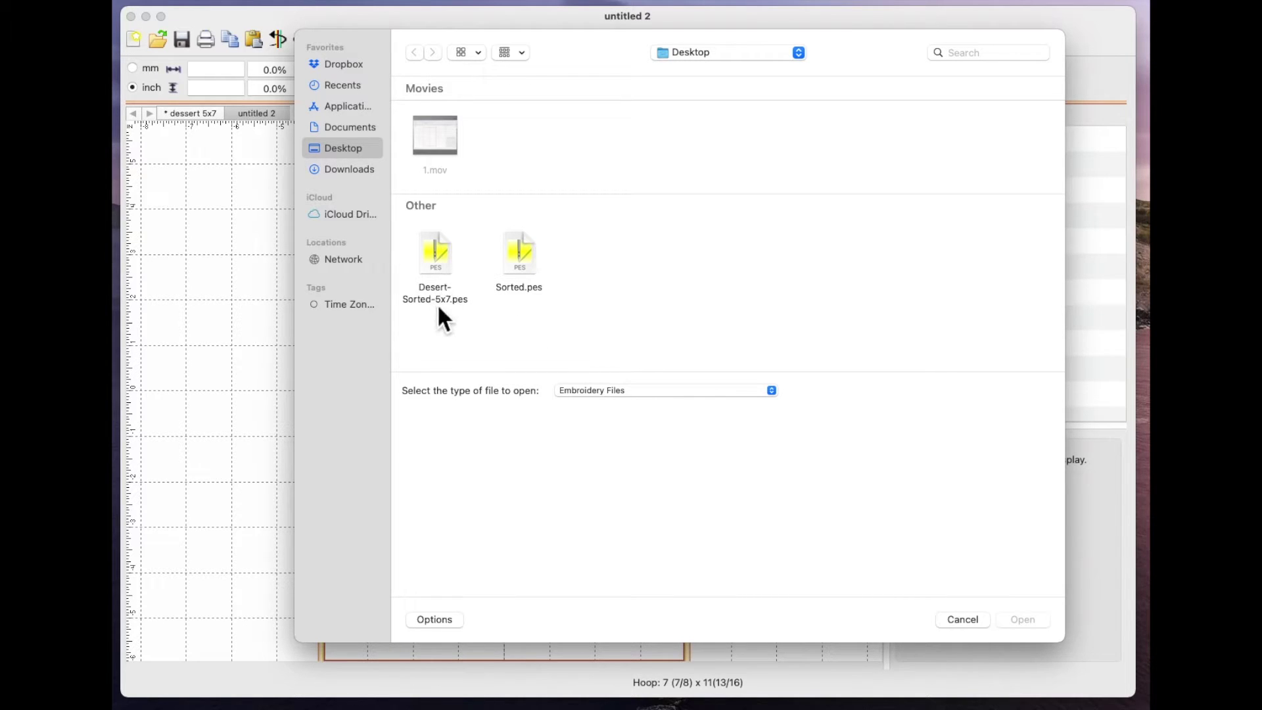
pyautogui.click(441, 263)
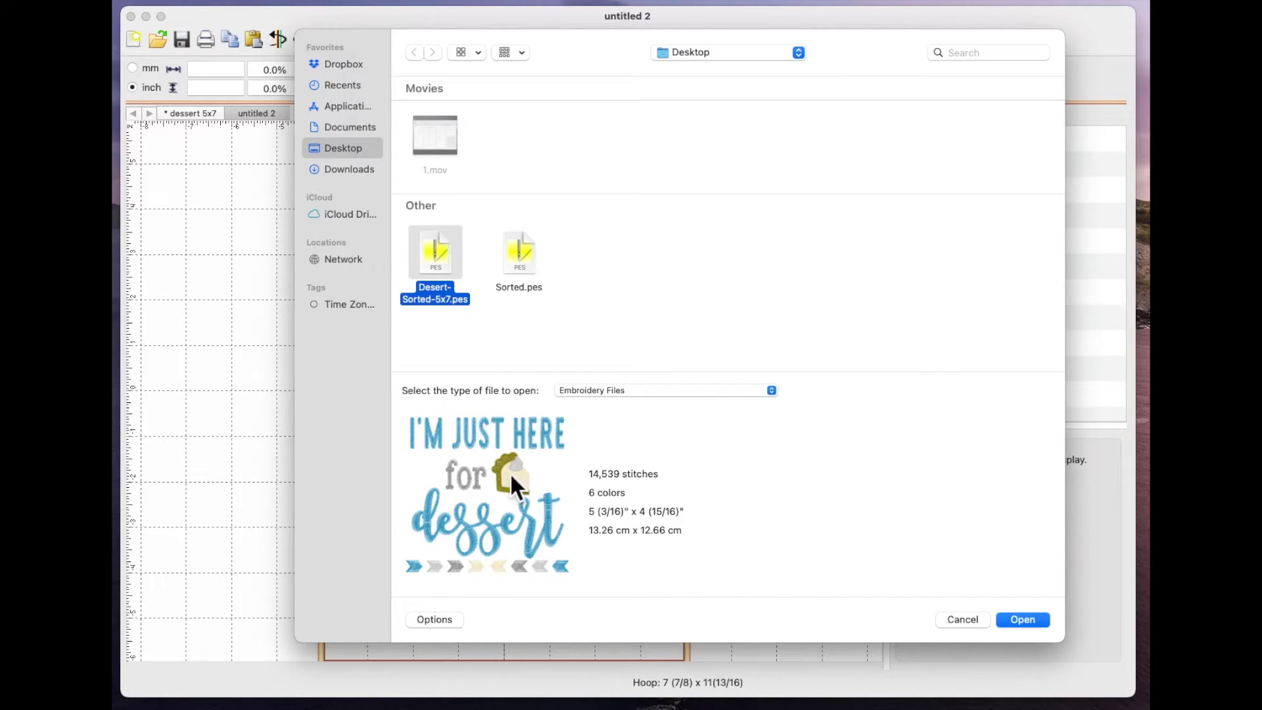
pyautogui.click(1022, 620)
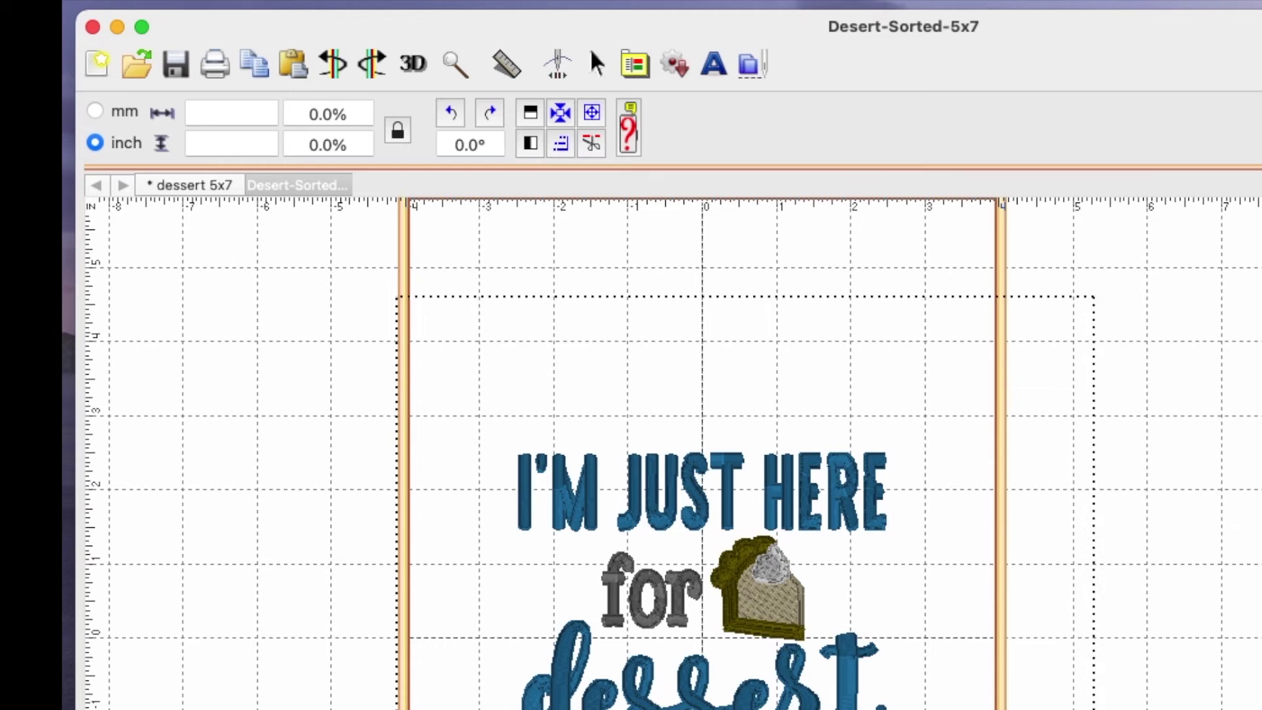
pyautogui.press('super+a')
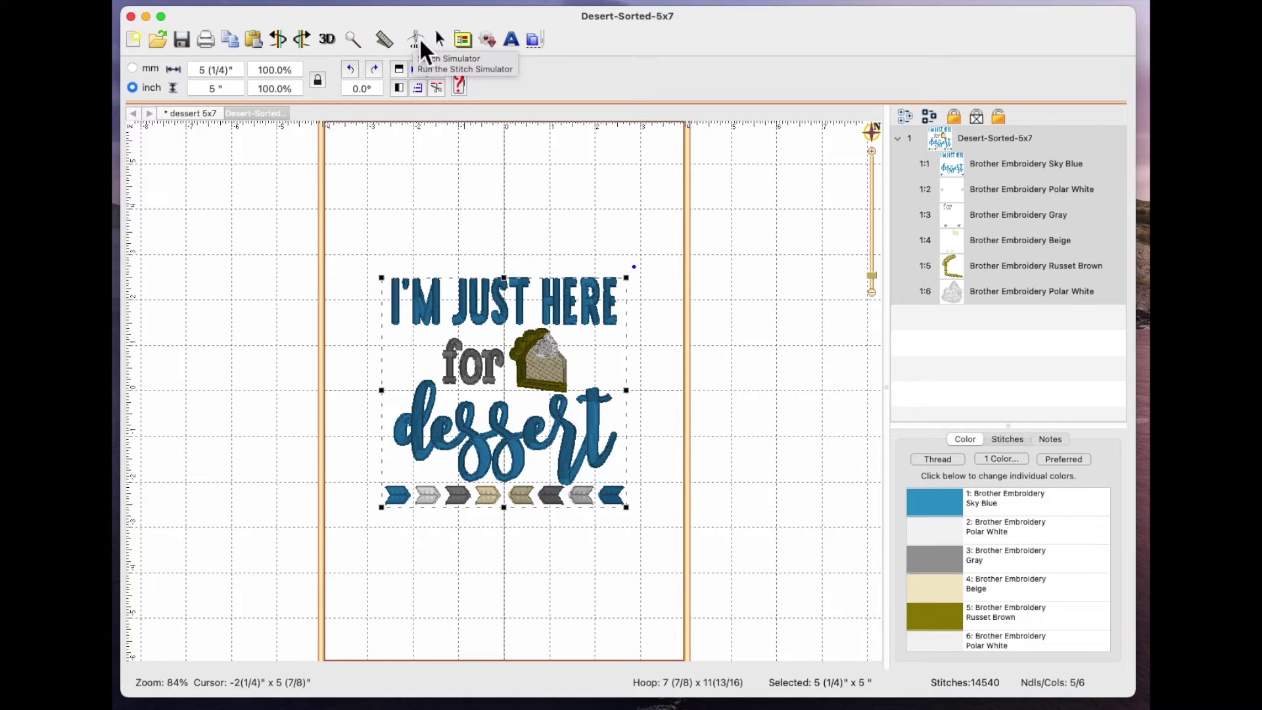
# - Run the stitch simulator on Desert-Sorted-5x7 and scrub through its stitching sequence from start to end
pyautogui.click(420, 41)
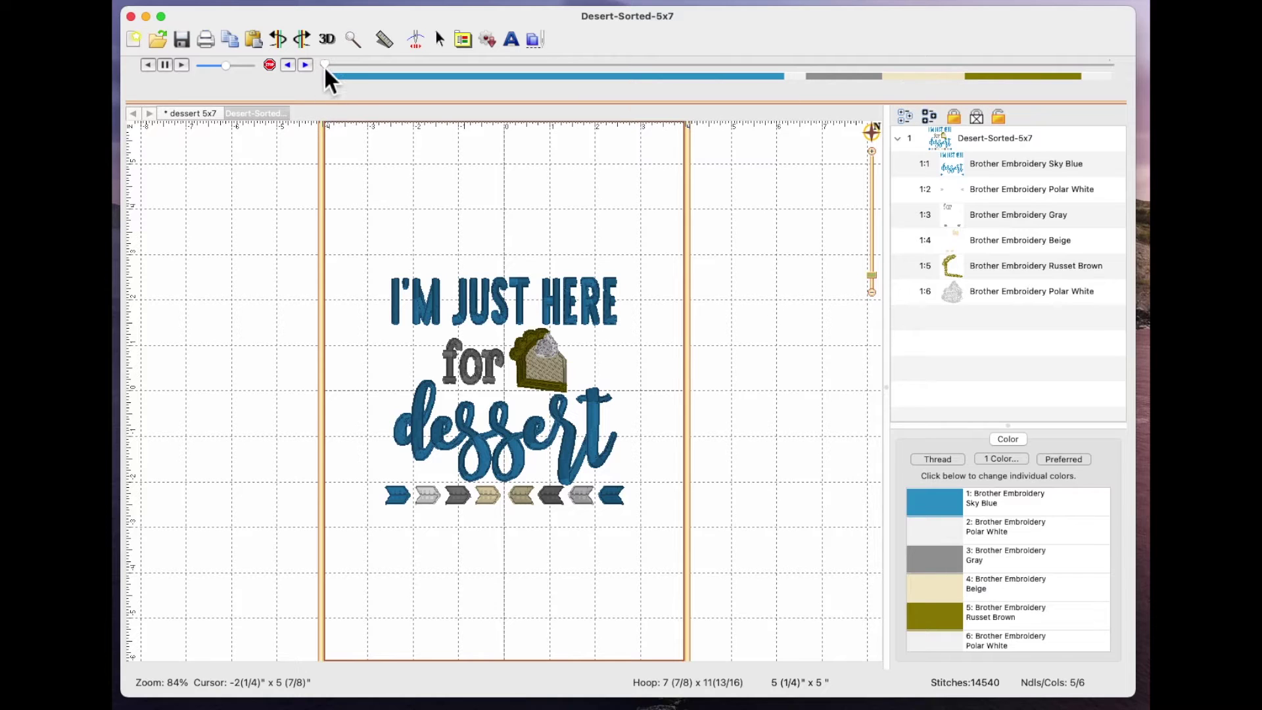
pyautogui.moveTo(327, 66); pyautogui.dragTo(1118, 123)
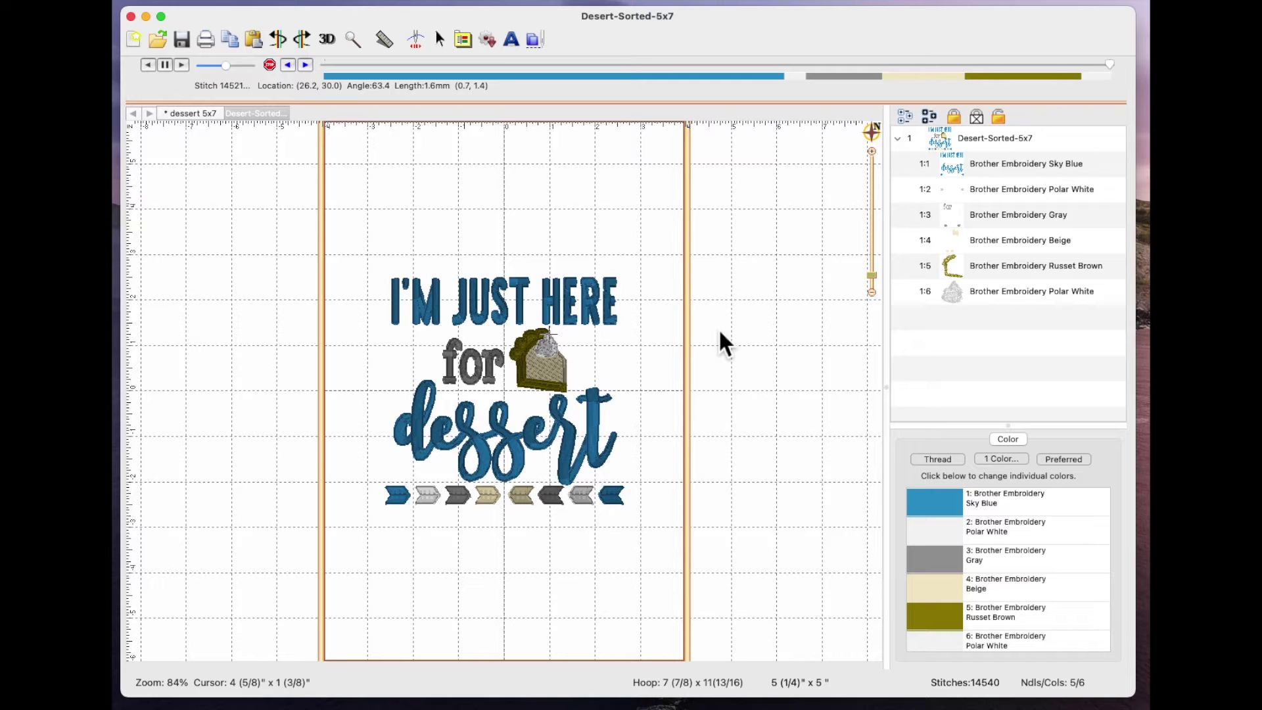
# - Switch to the Desktop, copy Desert-Sorted-5x7.pes onto the EMBROIDERY drive and eject the drive
pyautogui.press('super+h')
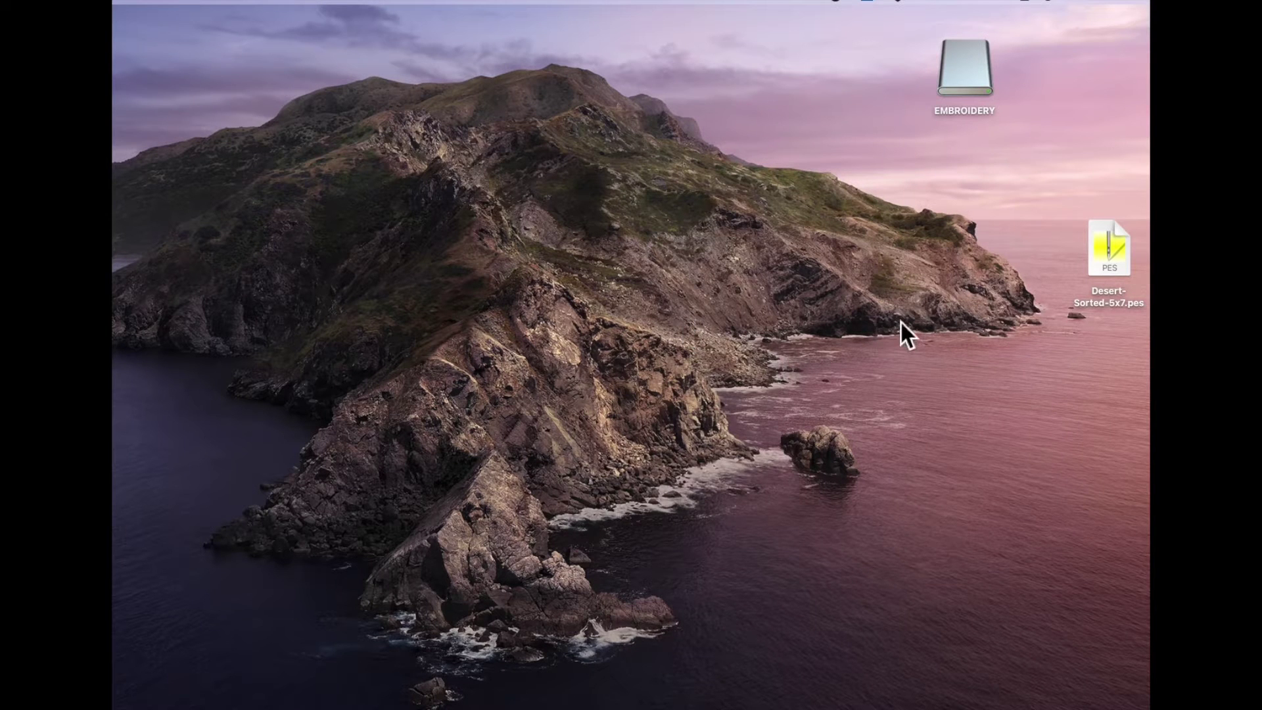
pyautogui.doubleClick(957, 71)
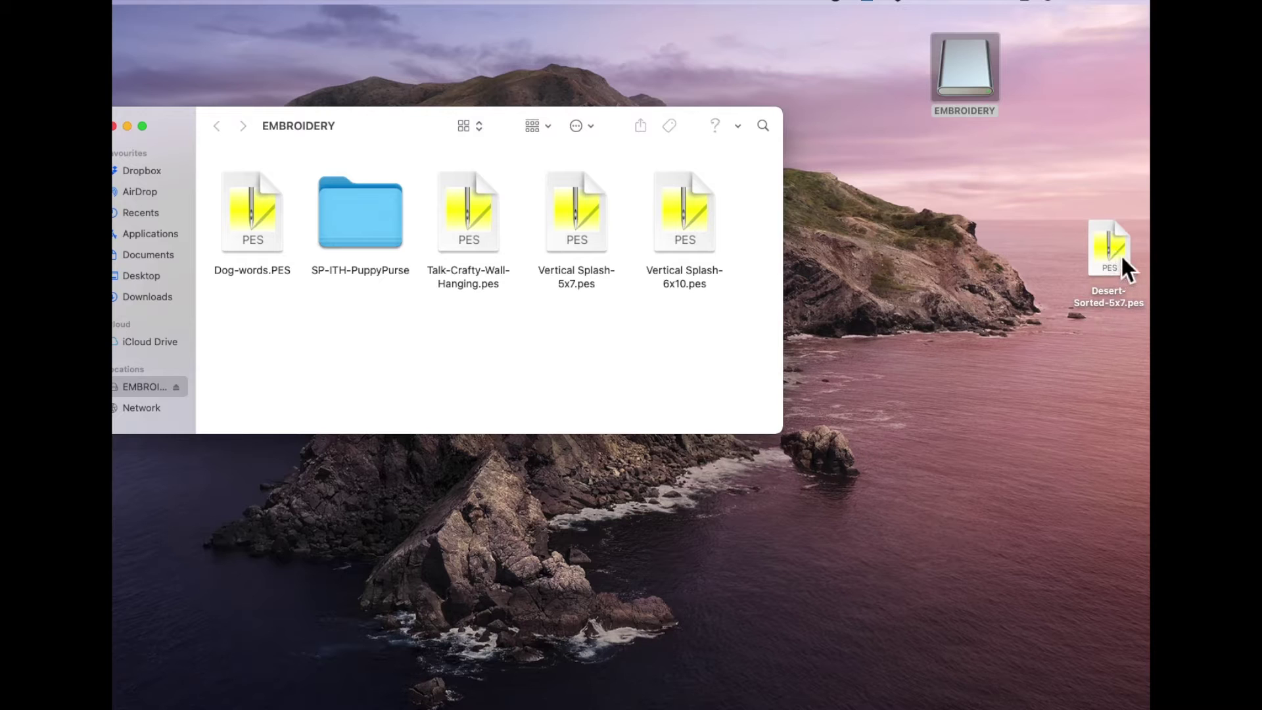
pyautogui.moveTo(1118, 248); pyautogui.dragTo(373, 338)
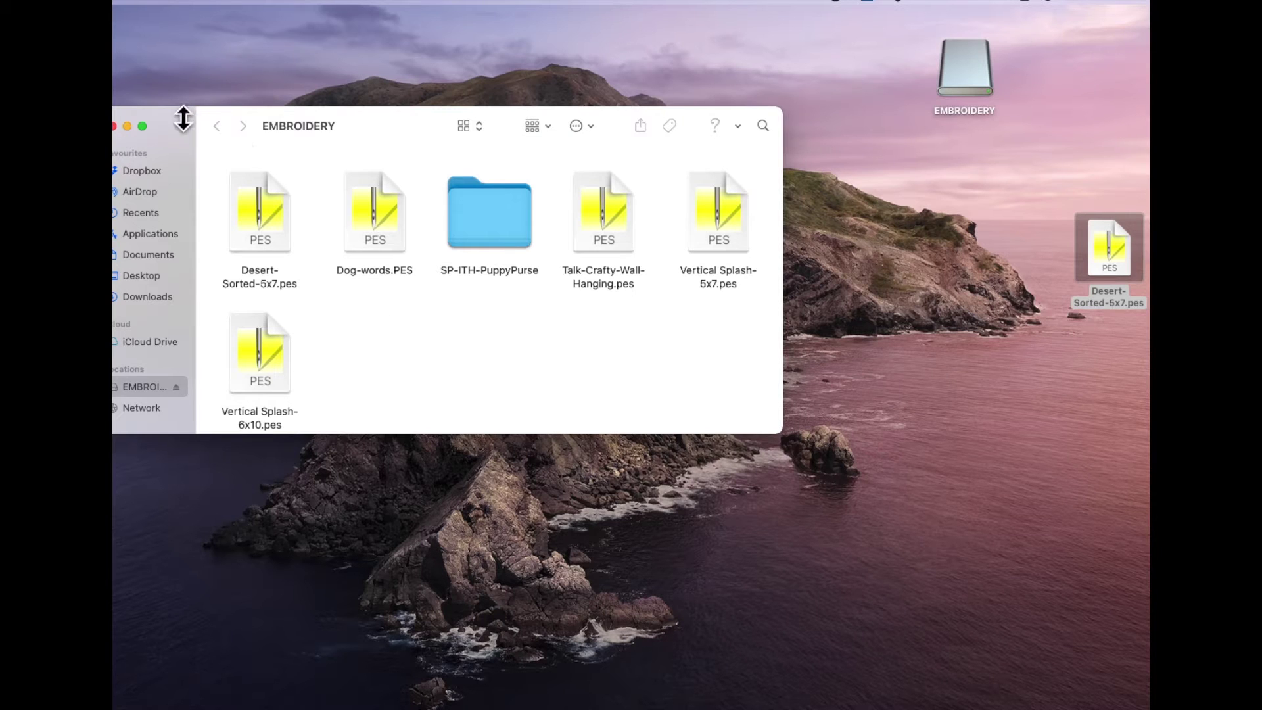
pyautogui.moveTo(183, 116); pyautogui.dragTo(244, 110)
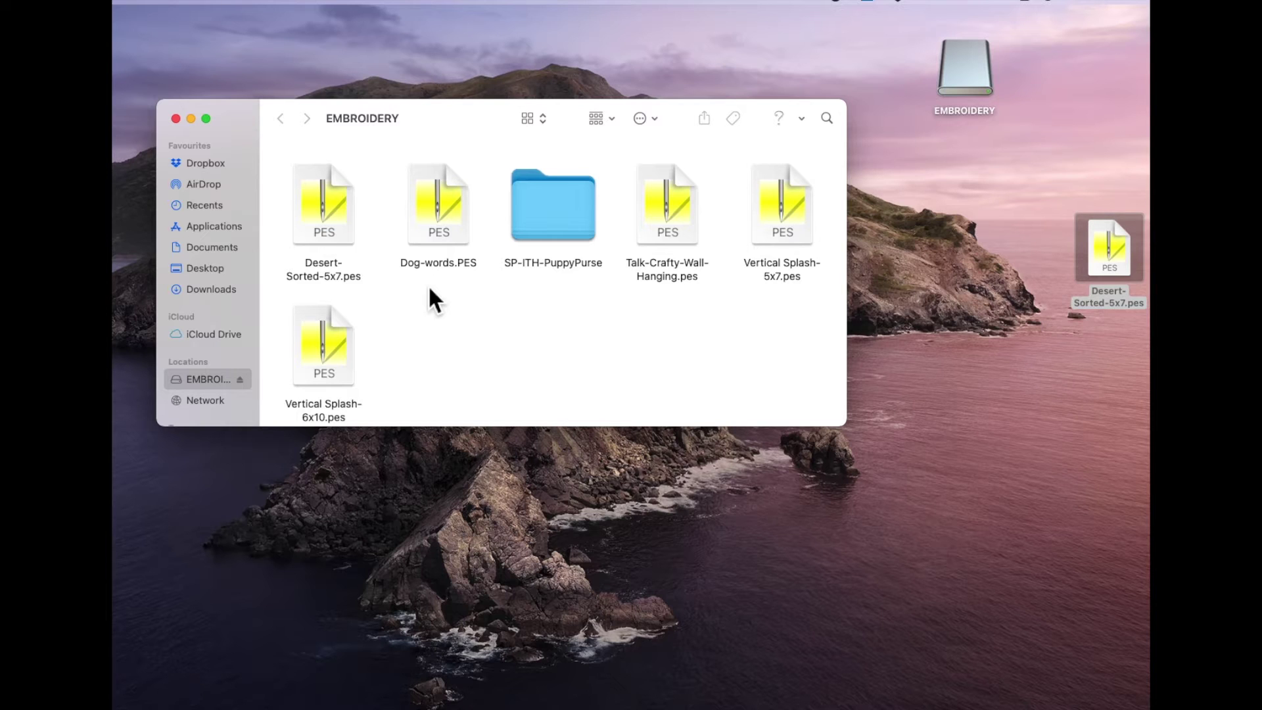
pyautogui.click(177, 119)
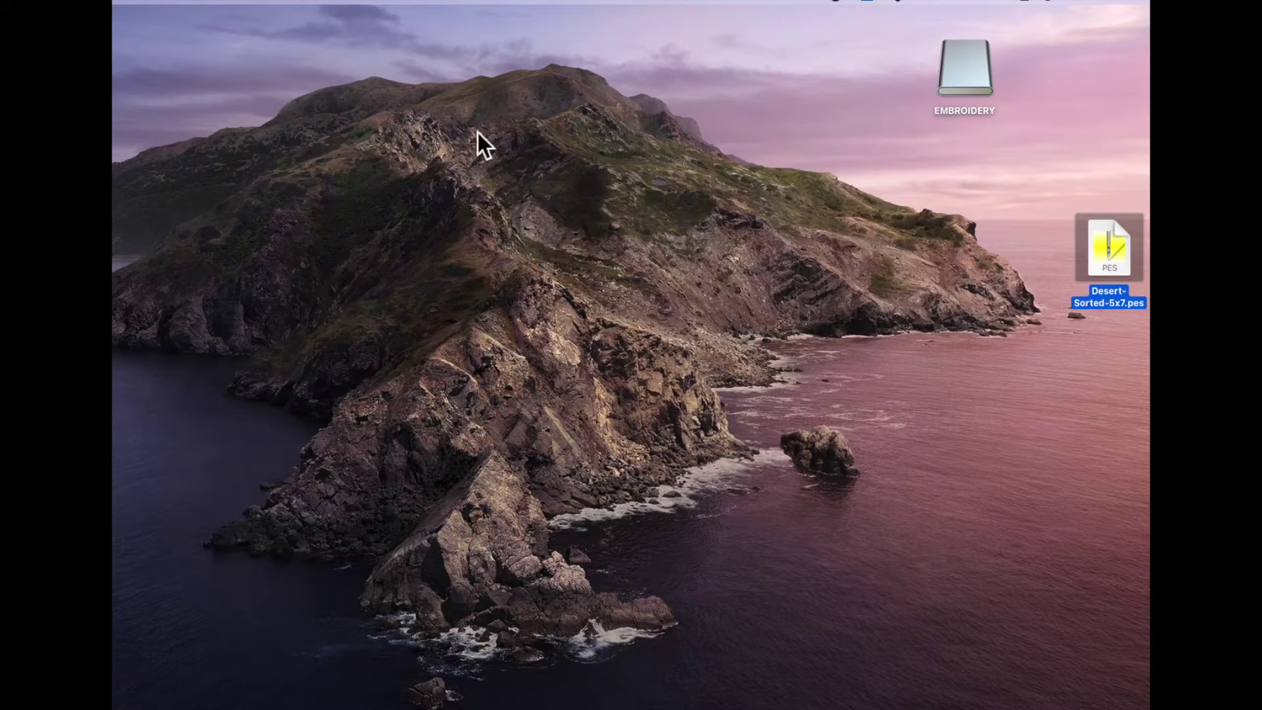
pyautogui.rightClick(964, 73)
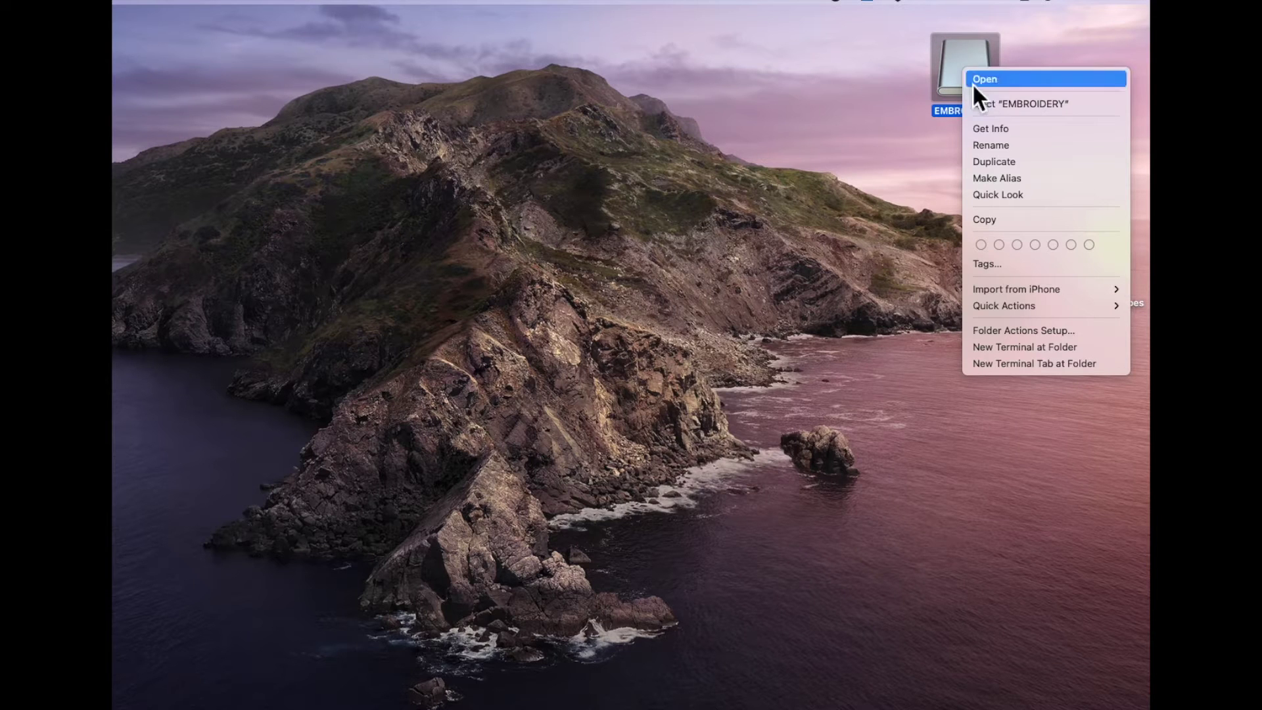
pyautogui.click(1006, 108)
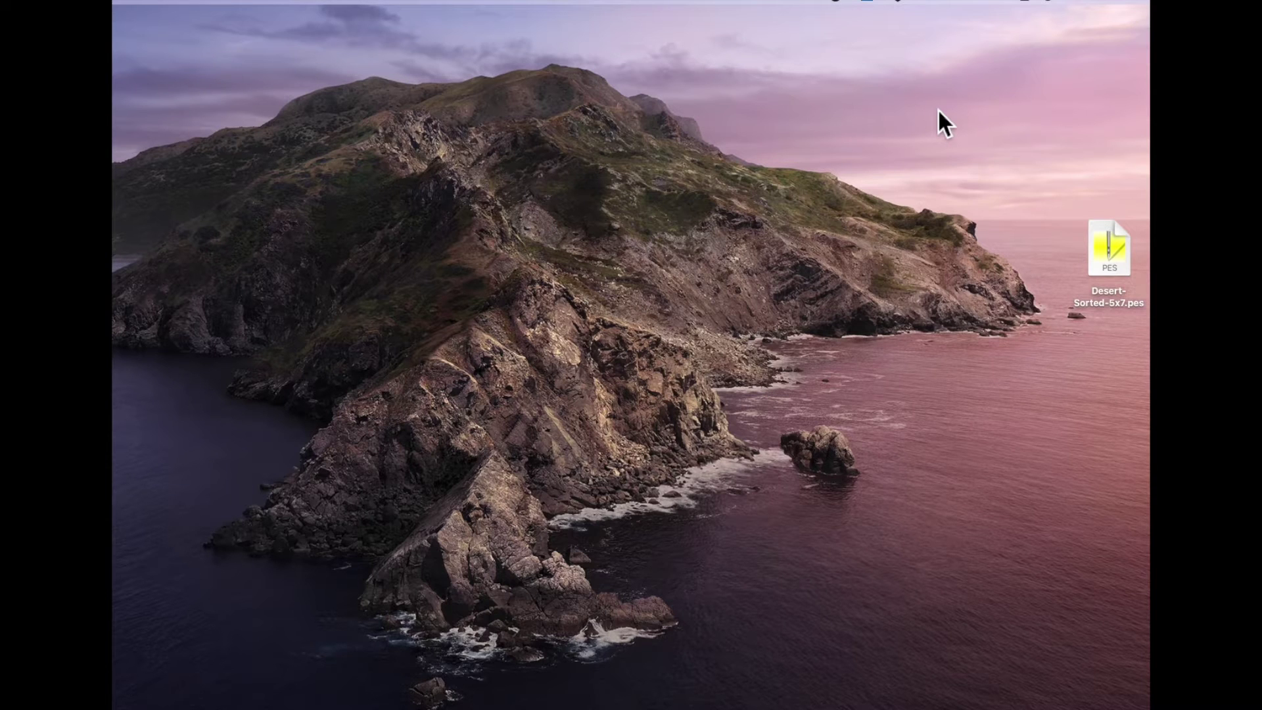
# - Move Desert-Sorted-5x7.pes from the Desktop into the EB-DessertEmbroidery - PES folder under Embroidery > Sayings, and close the folder window
pyautogui.moveTo(1109, 246); pyautogui.dragTo(1079, 69)
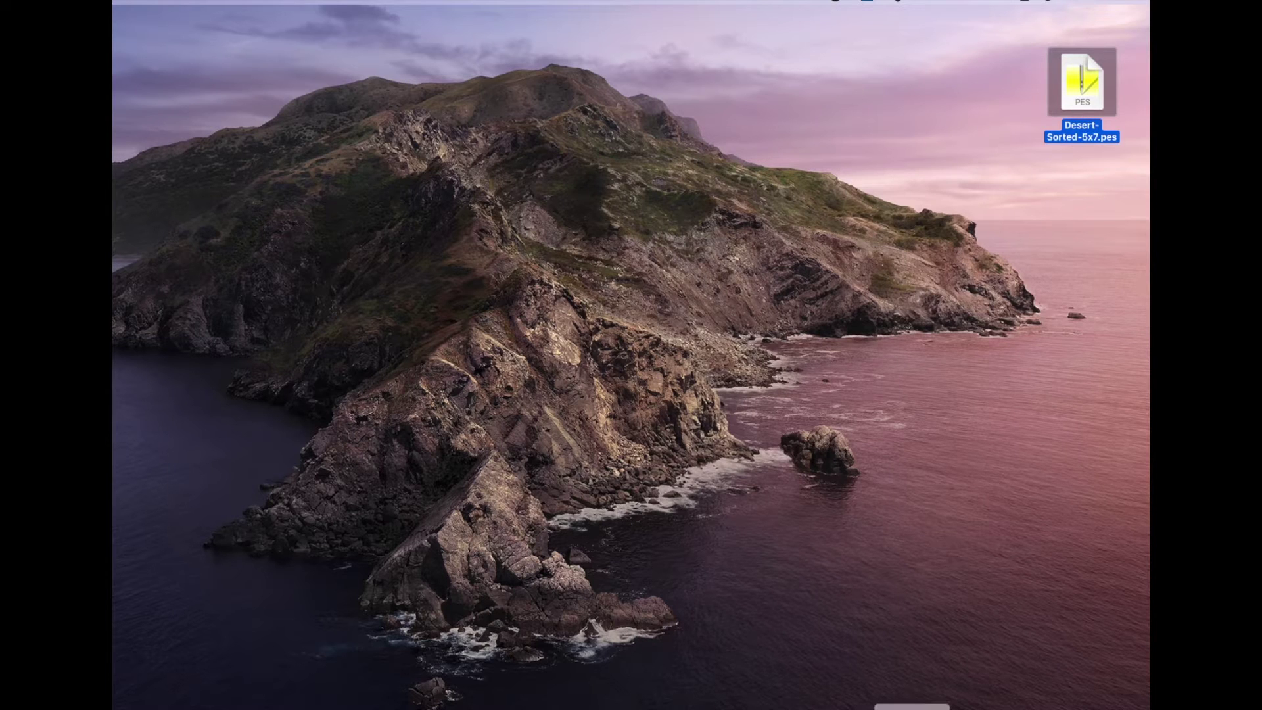
pyautogui.click(913, 707)
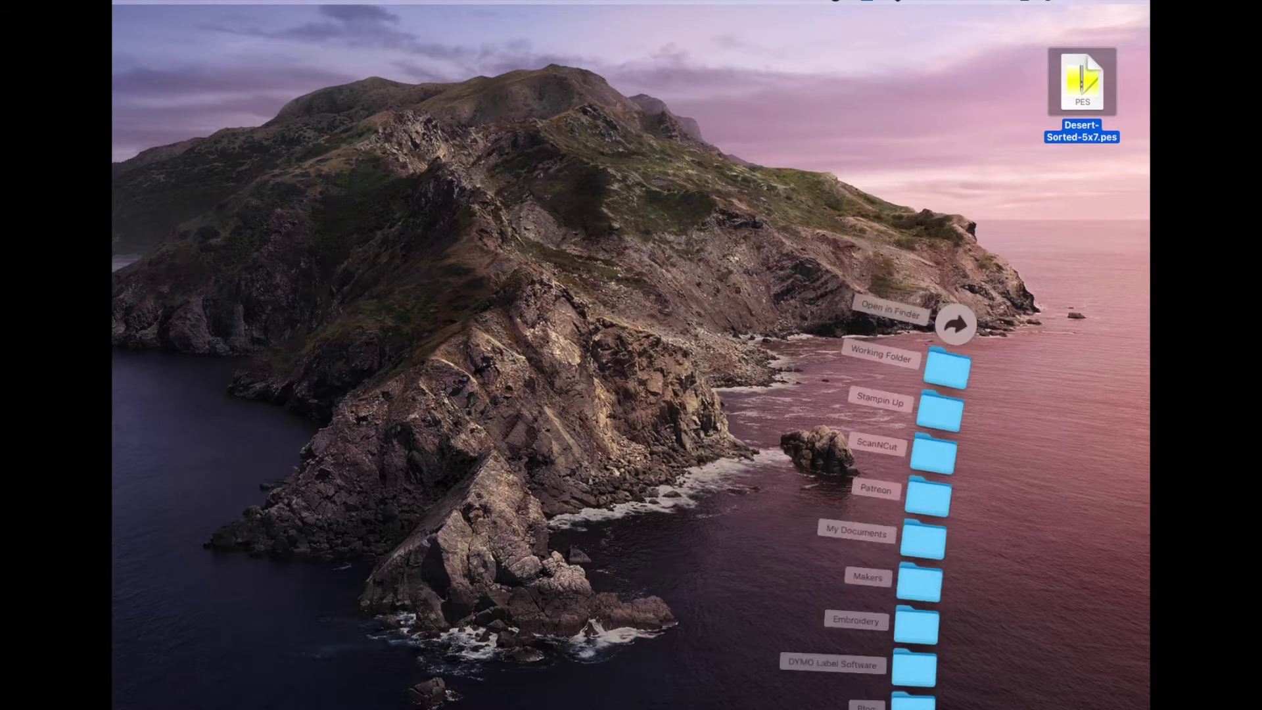
pyautogui.click(916, 605)
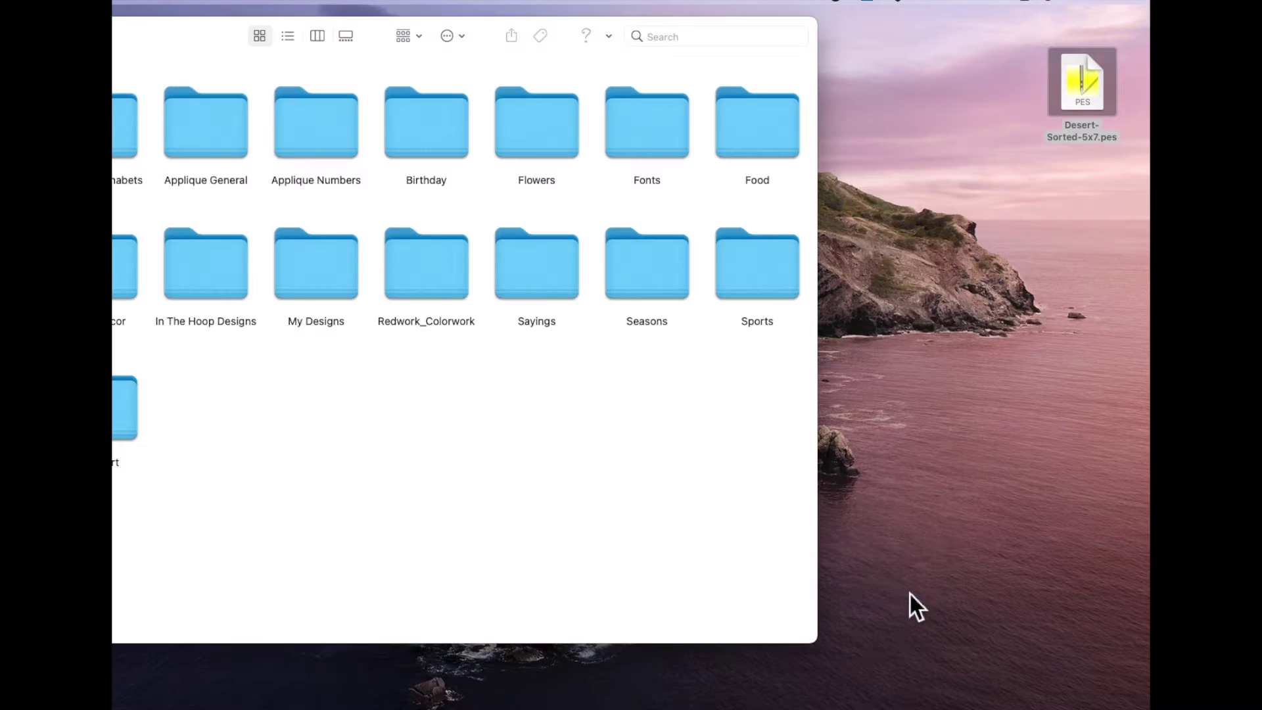
pyautogui.doubleClick(552, 273)
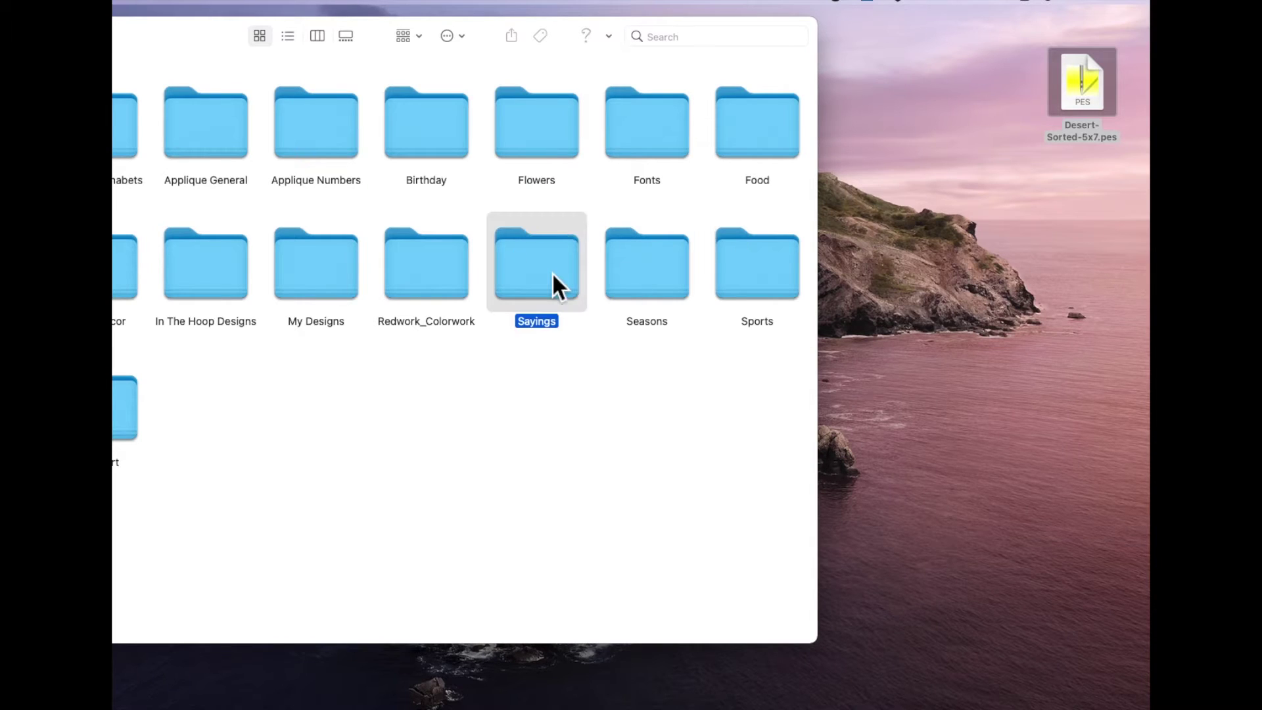
pyautogui.doubleClick(199, 129)
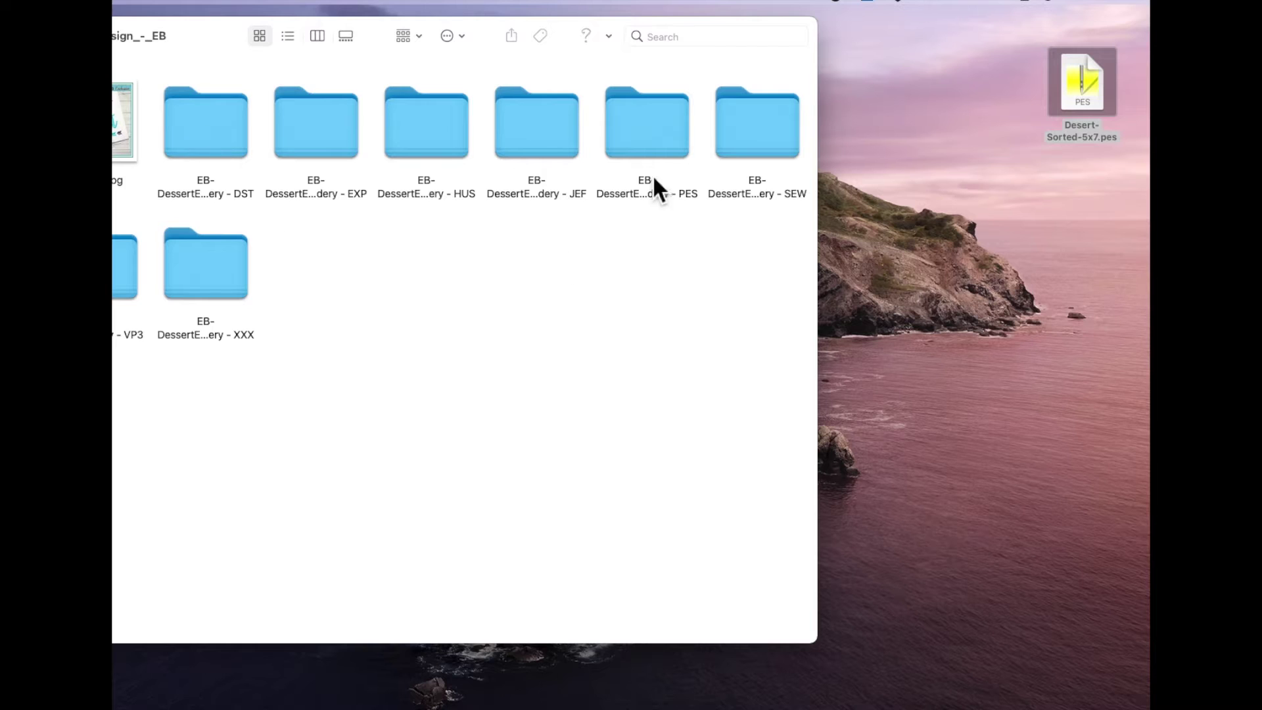
pyautogui.doubleClick(663, 133)
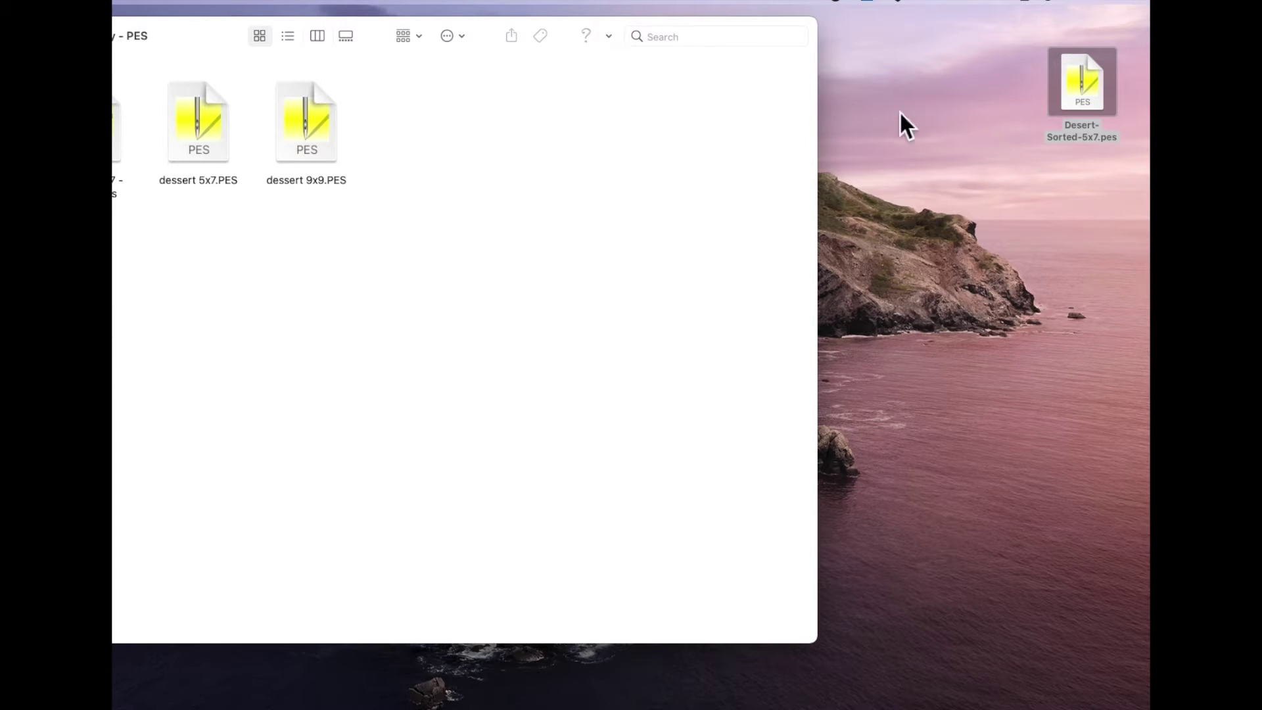
pyautogui.moveTo(1102, 81); pyautogui.dragTo(942, 103)
pyautogui.moveTo(487, 118); pyautogui.dragTo(485, 121)
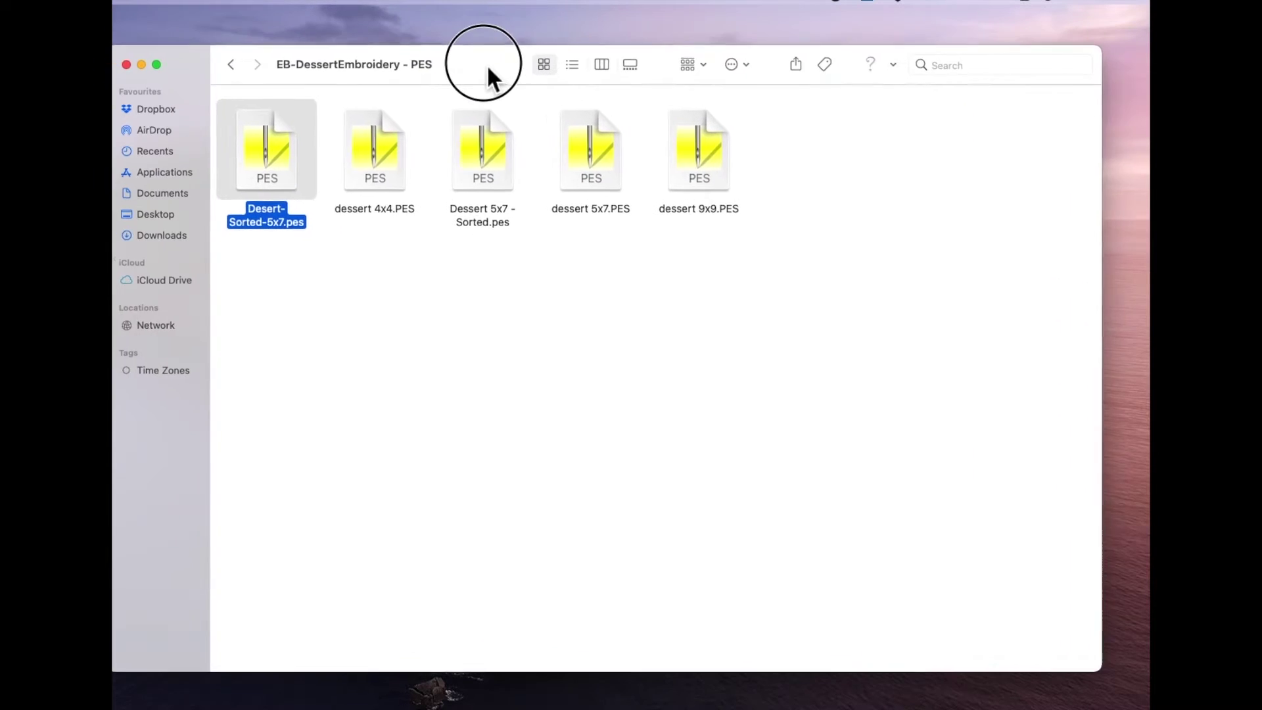
pyautogui.click(166, 67)
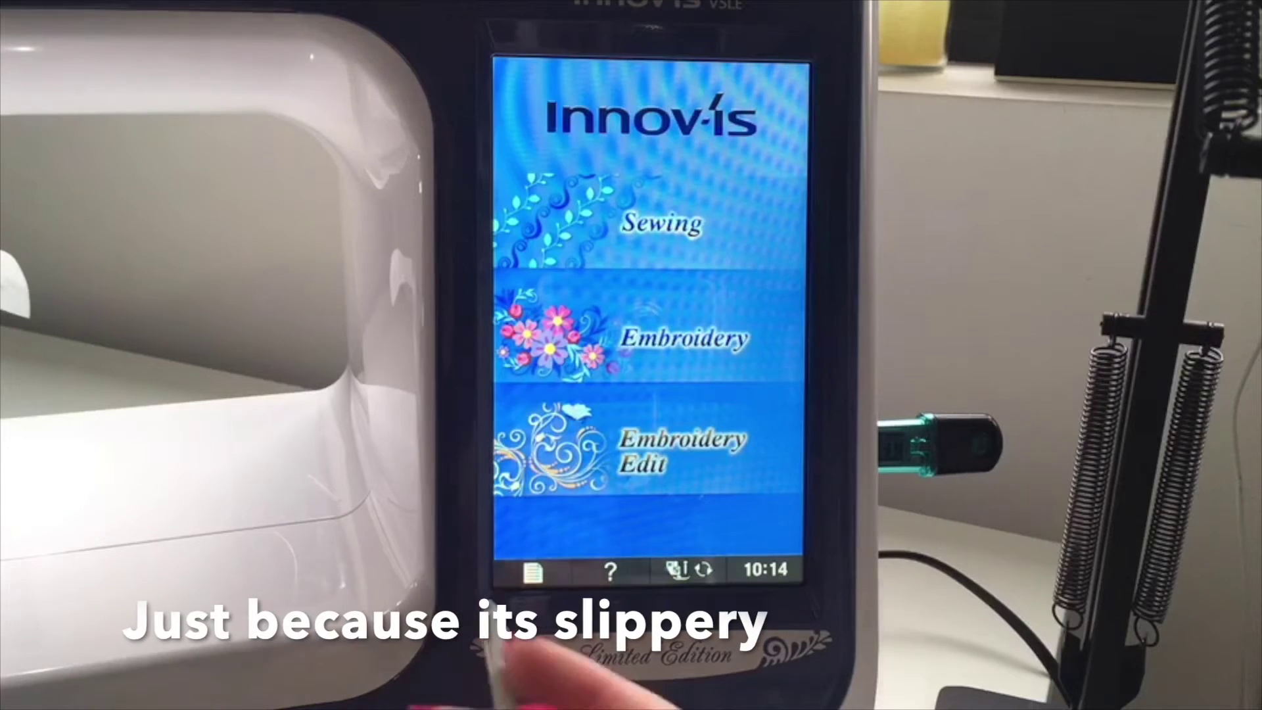
pyautogui.click(647, 460)
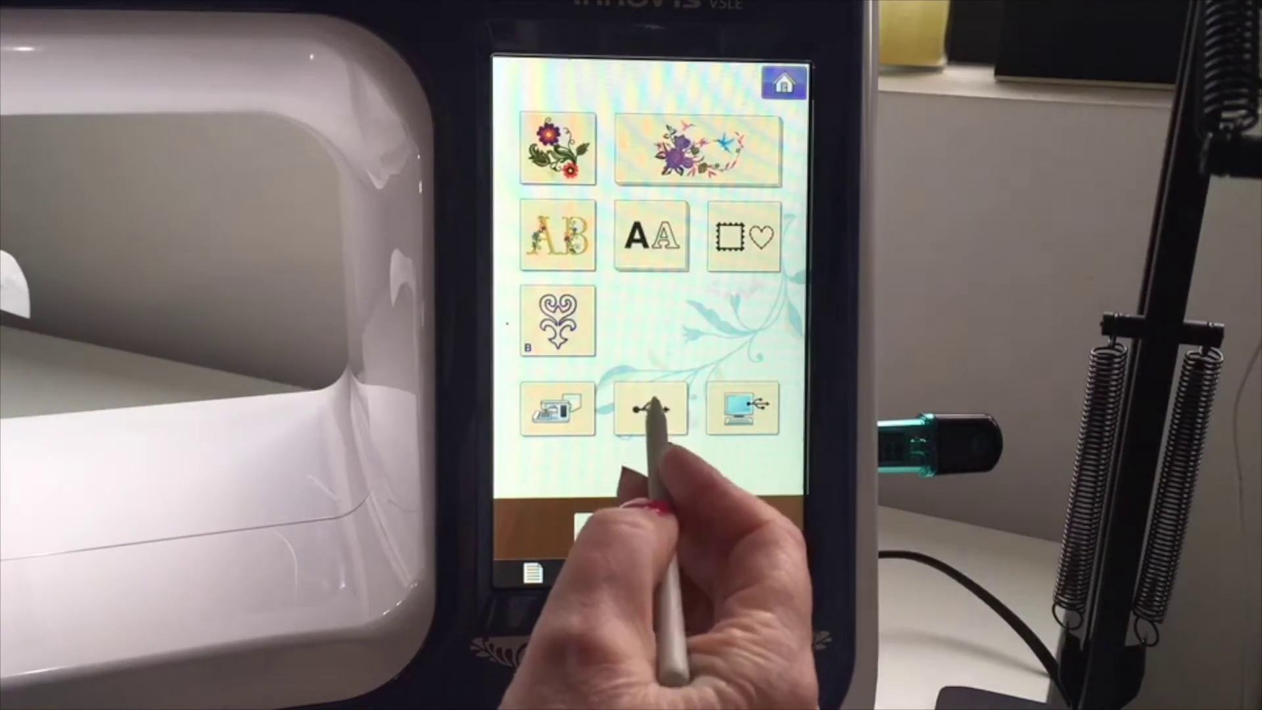
pyautogui.click(650, 409)
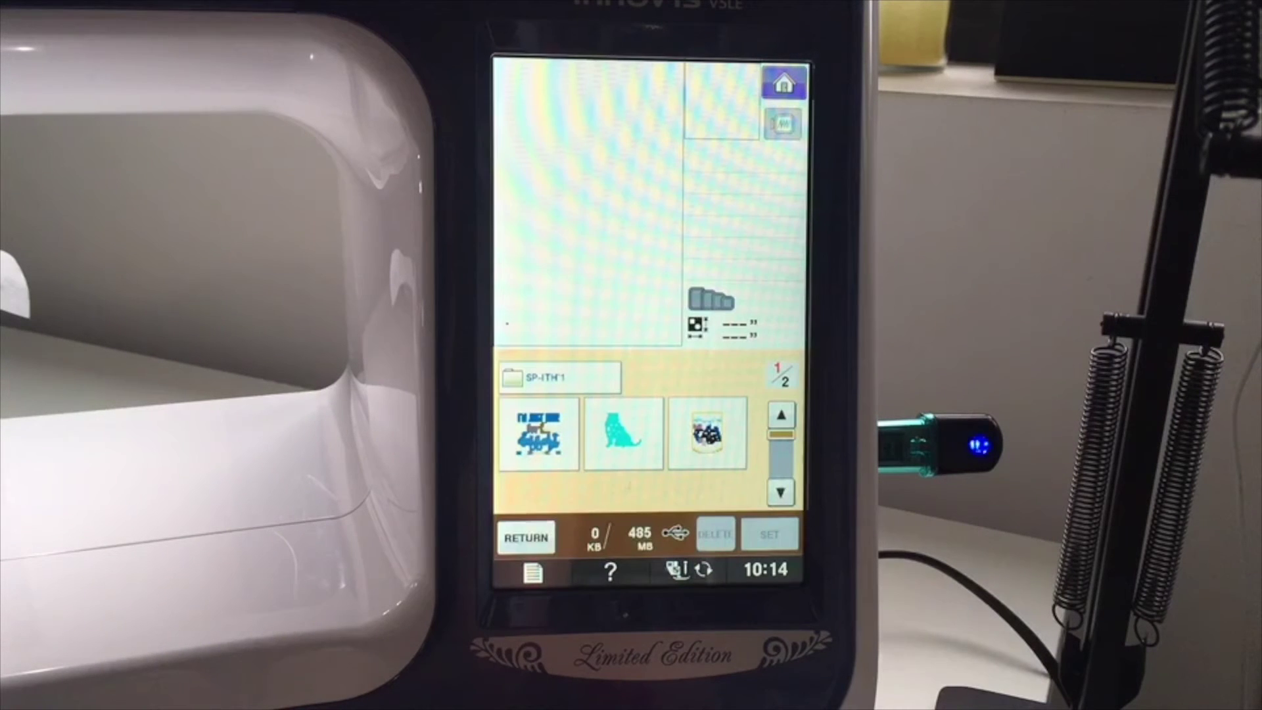
pyautogui.click(528, 452)
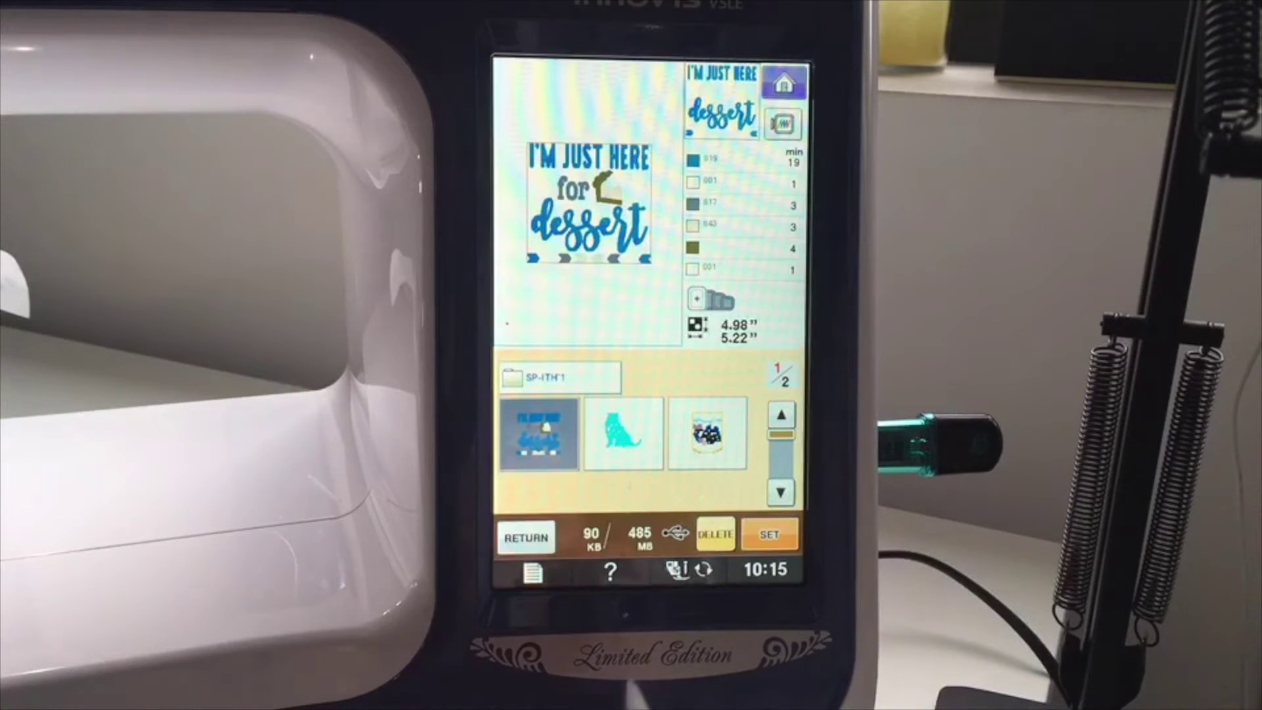
pyautogui.click(769, 534)
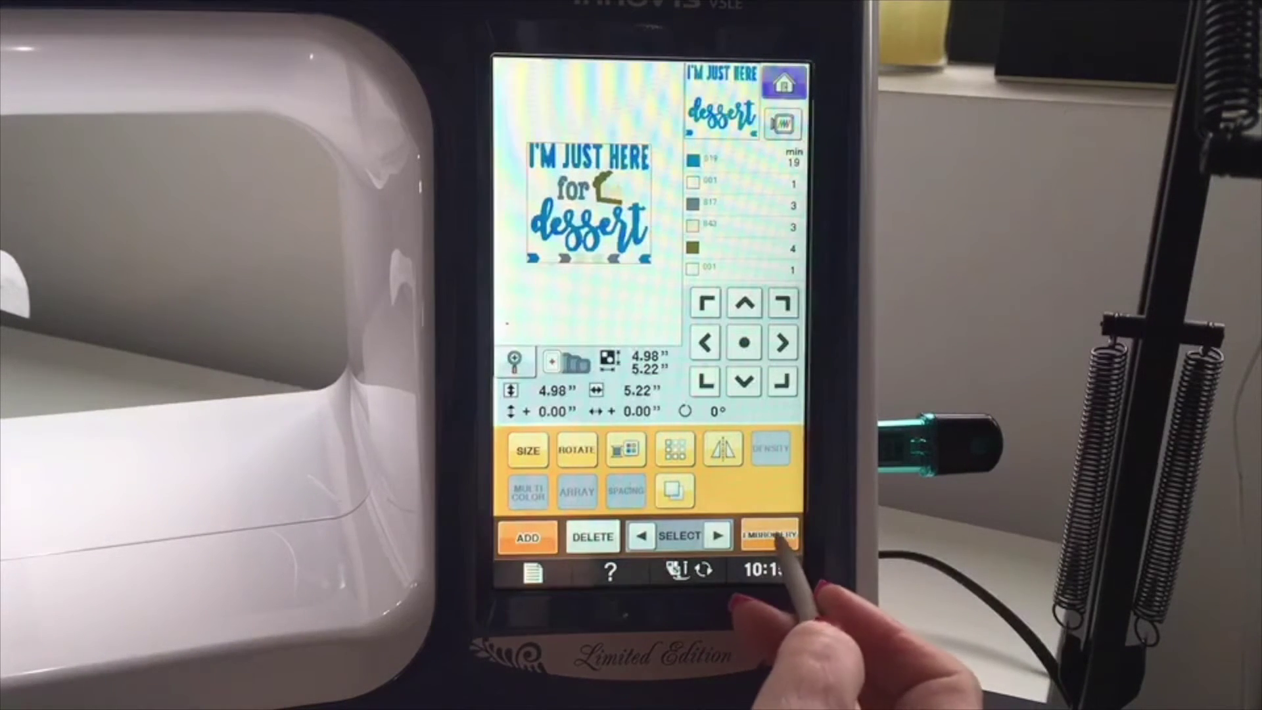
pyautogui.click(785, 538)
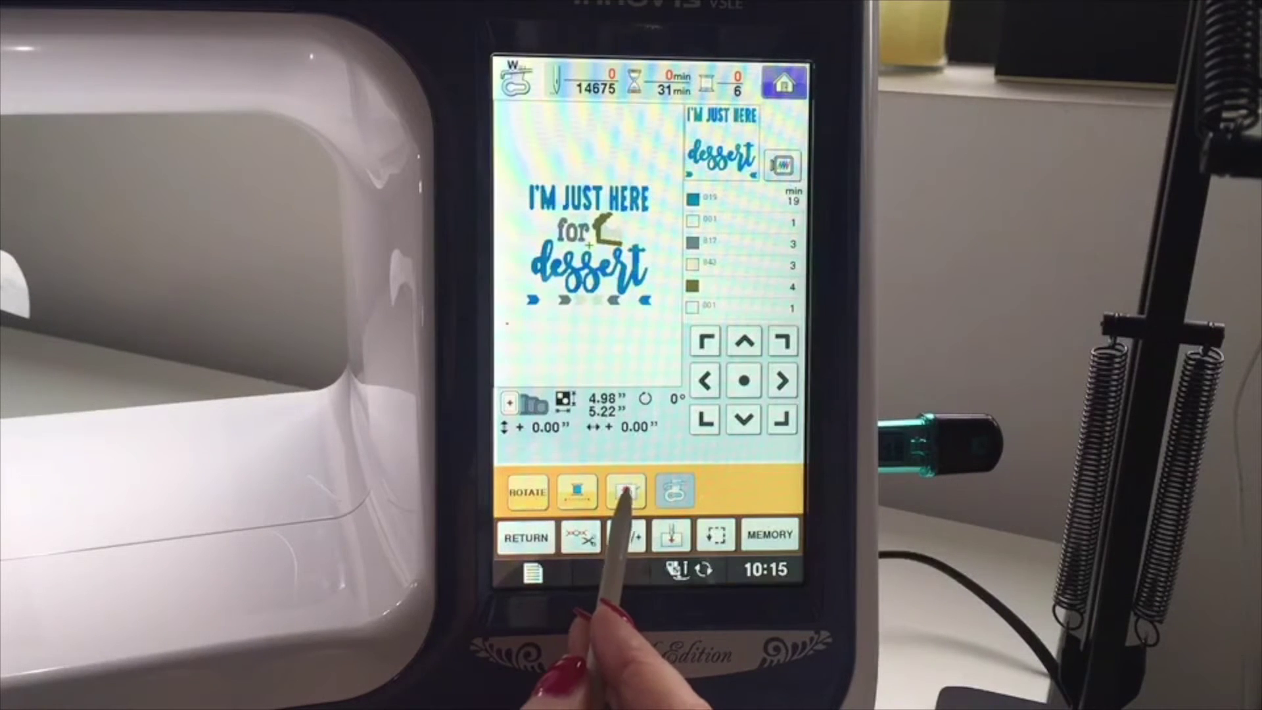
pyautogui.click(625, 491)
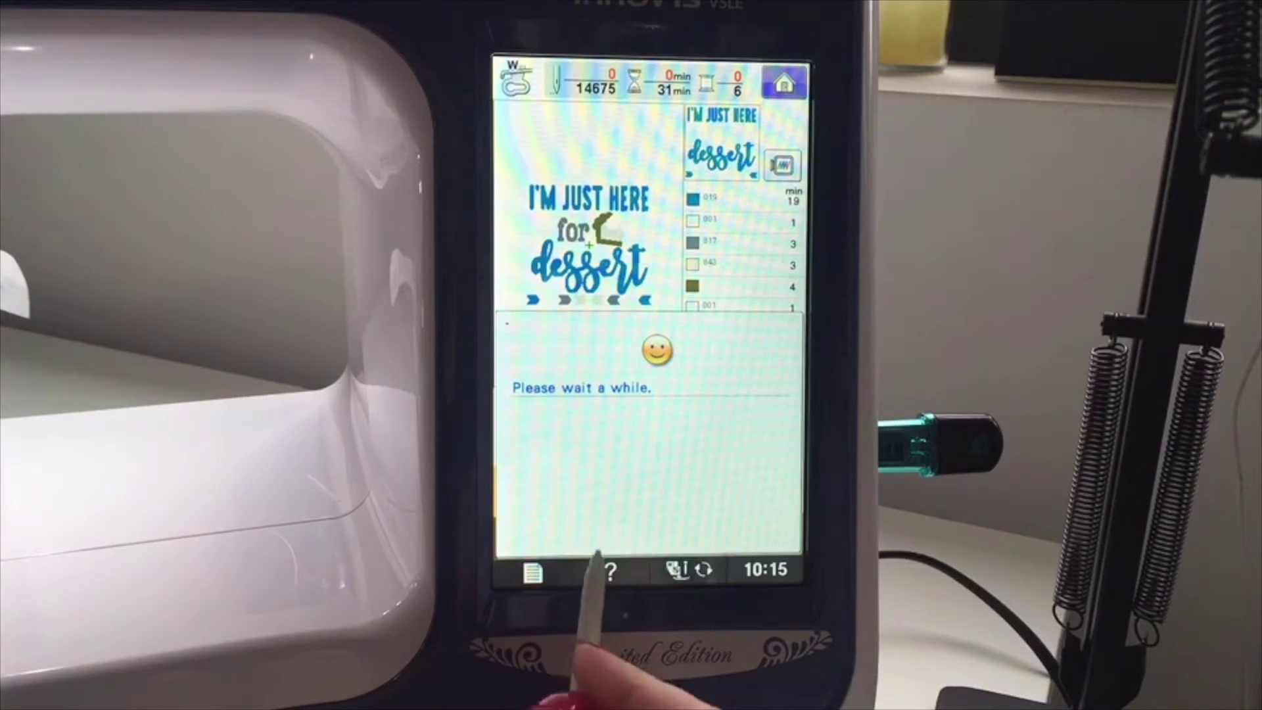